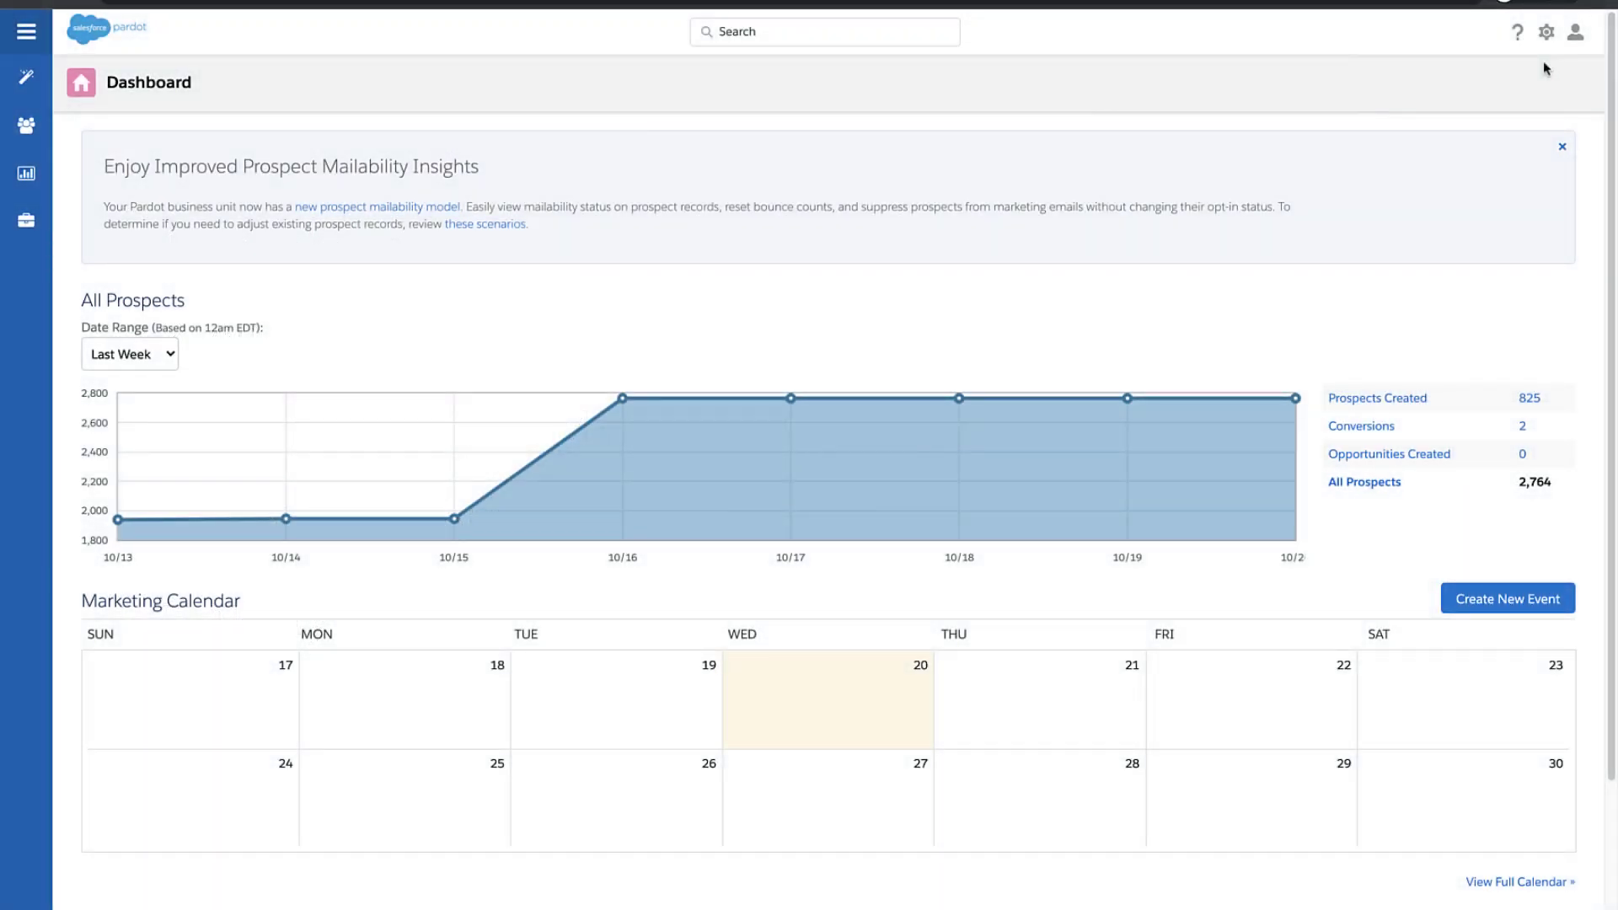
Edit the account settings to enable Connected Campaigns and Engagement History, confirming the connection prompt.
{"action": "left_click", "coordinate": [1546, 32]}
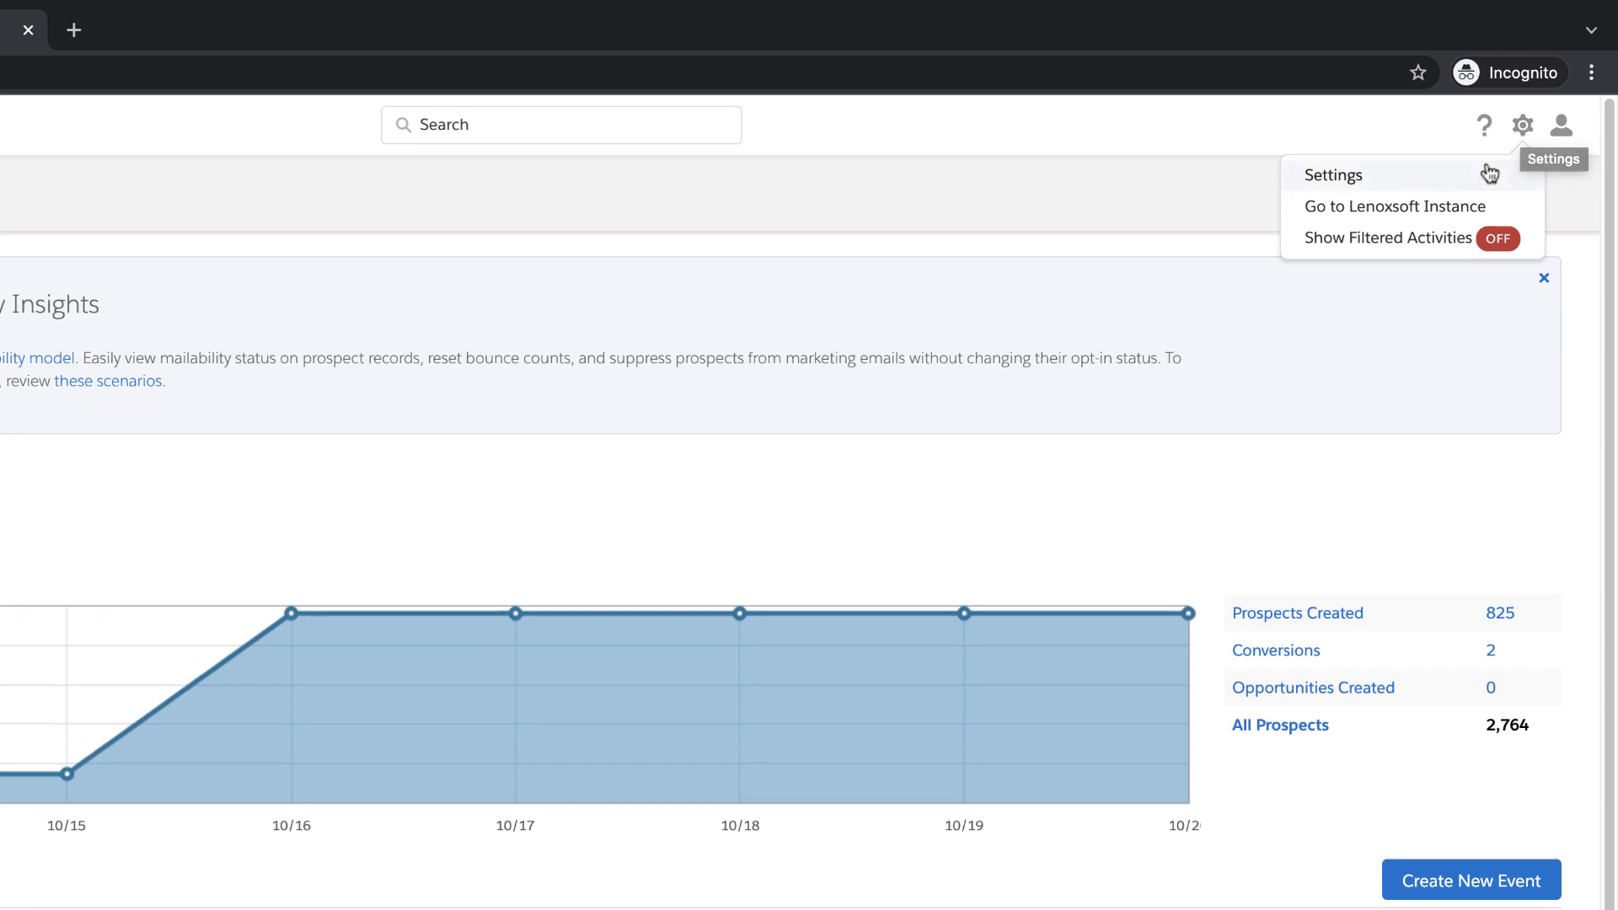
{"action": "left_click", "coordinate": [1339, 181]}
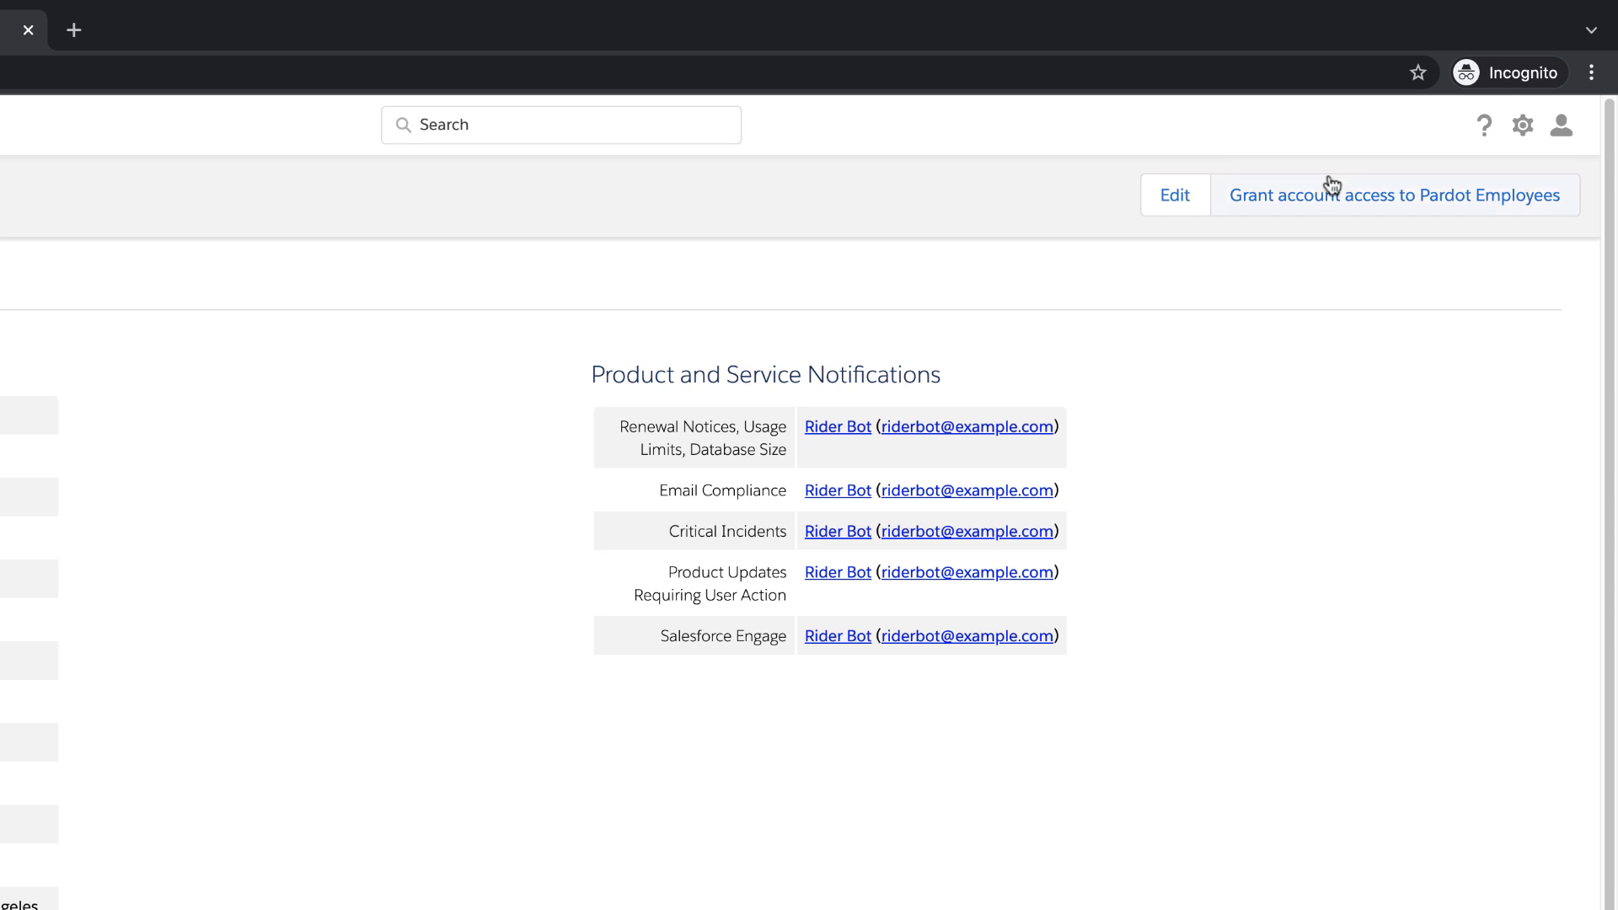
{"action": "left_click", "coordinate": [1174, 194]}
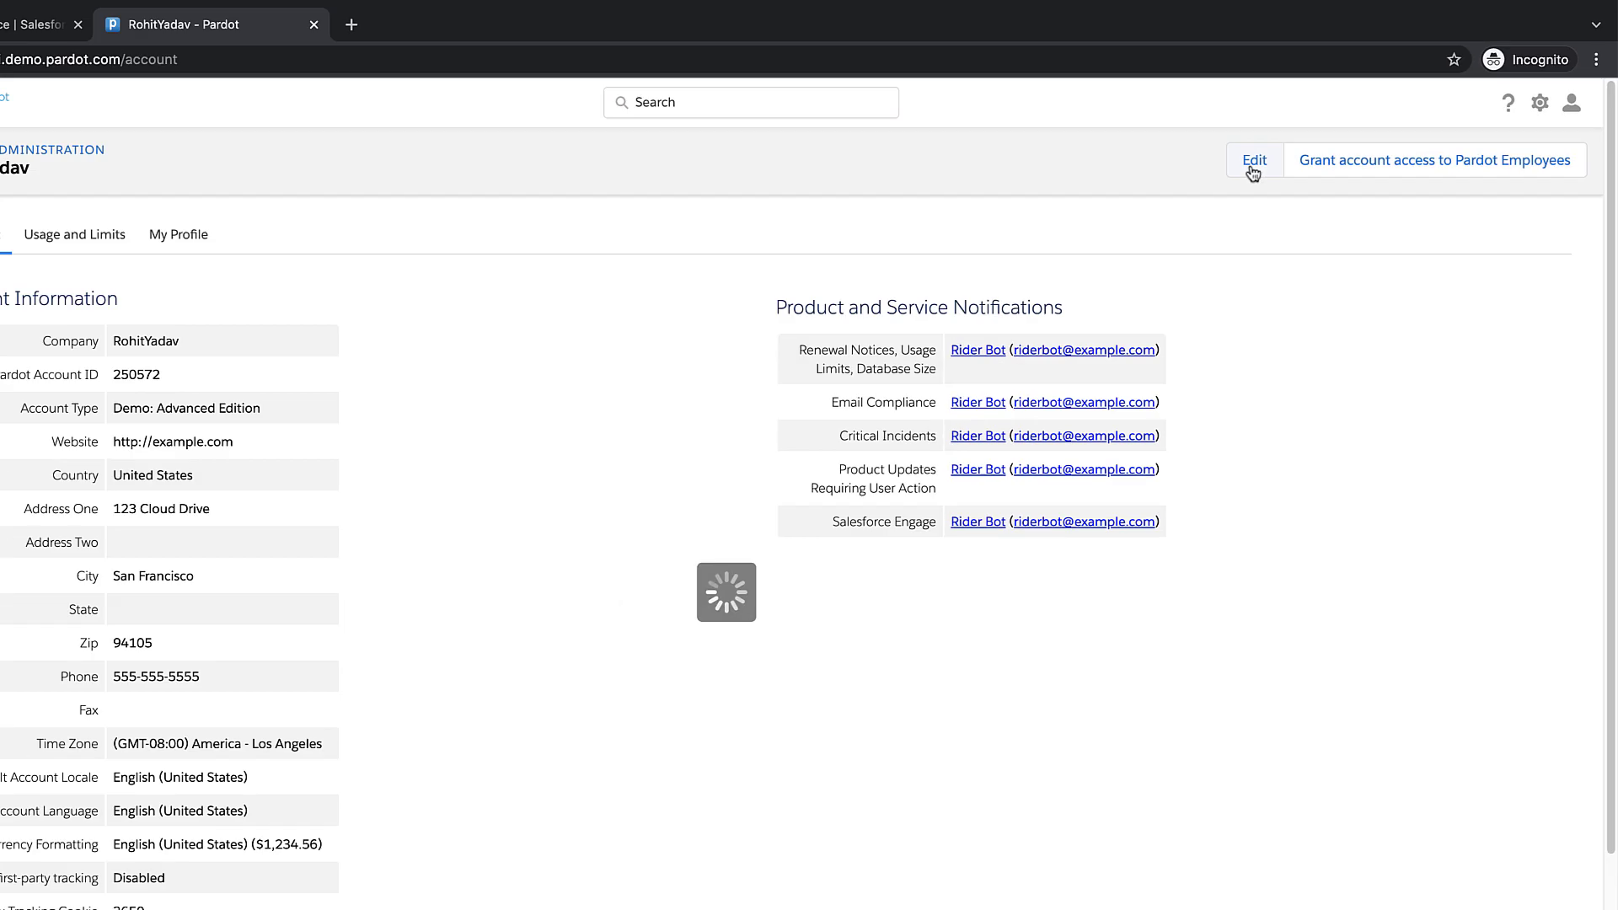
{"action": "scroll", "coordinate": [1134, 253], "scroll_direction": "down", "scroll_amount": 3}
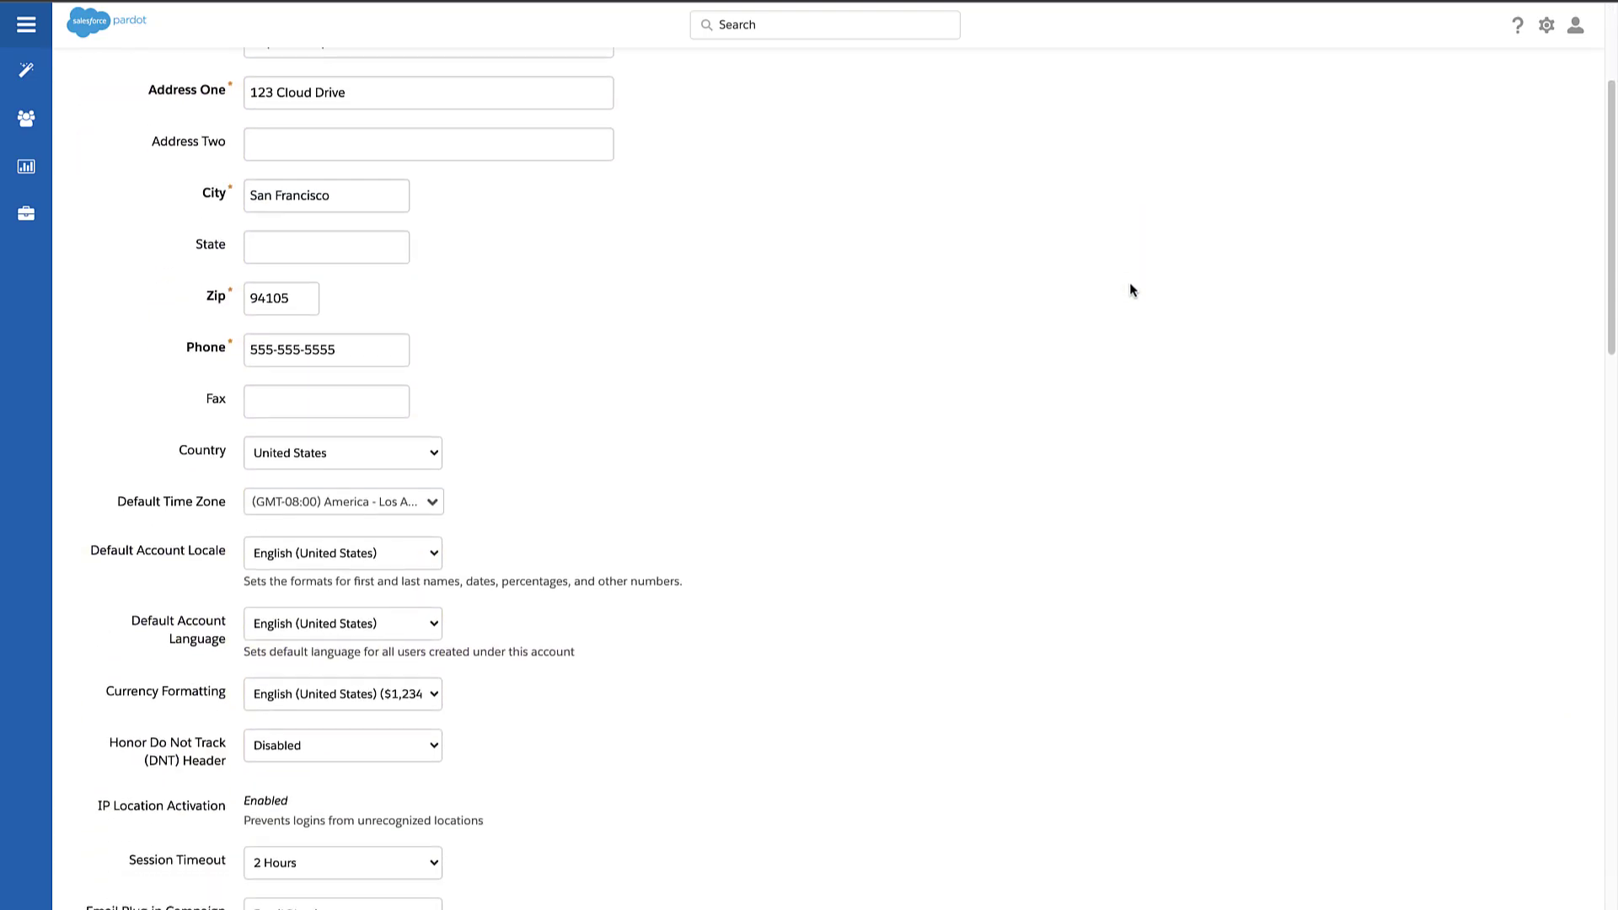
{"action": "scroll", "coordinate": [1129, 281], "scroll_direction": "down", "scroll_amount": 10}
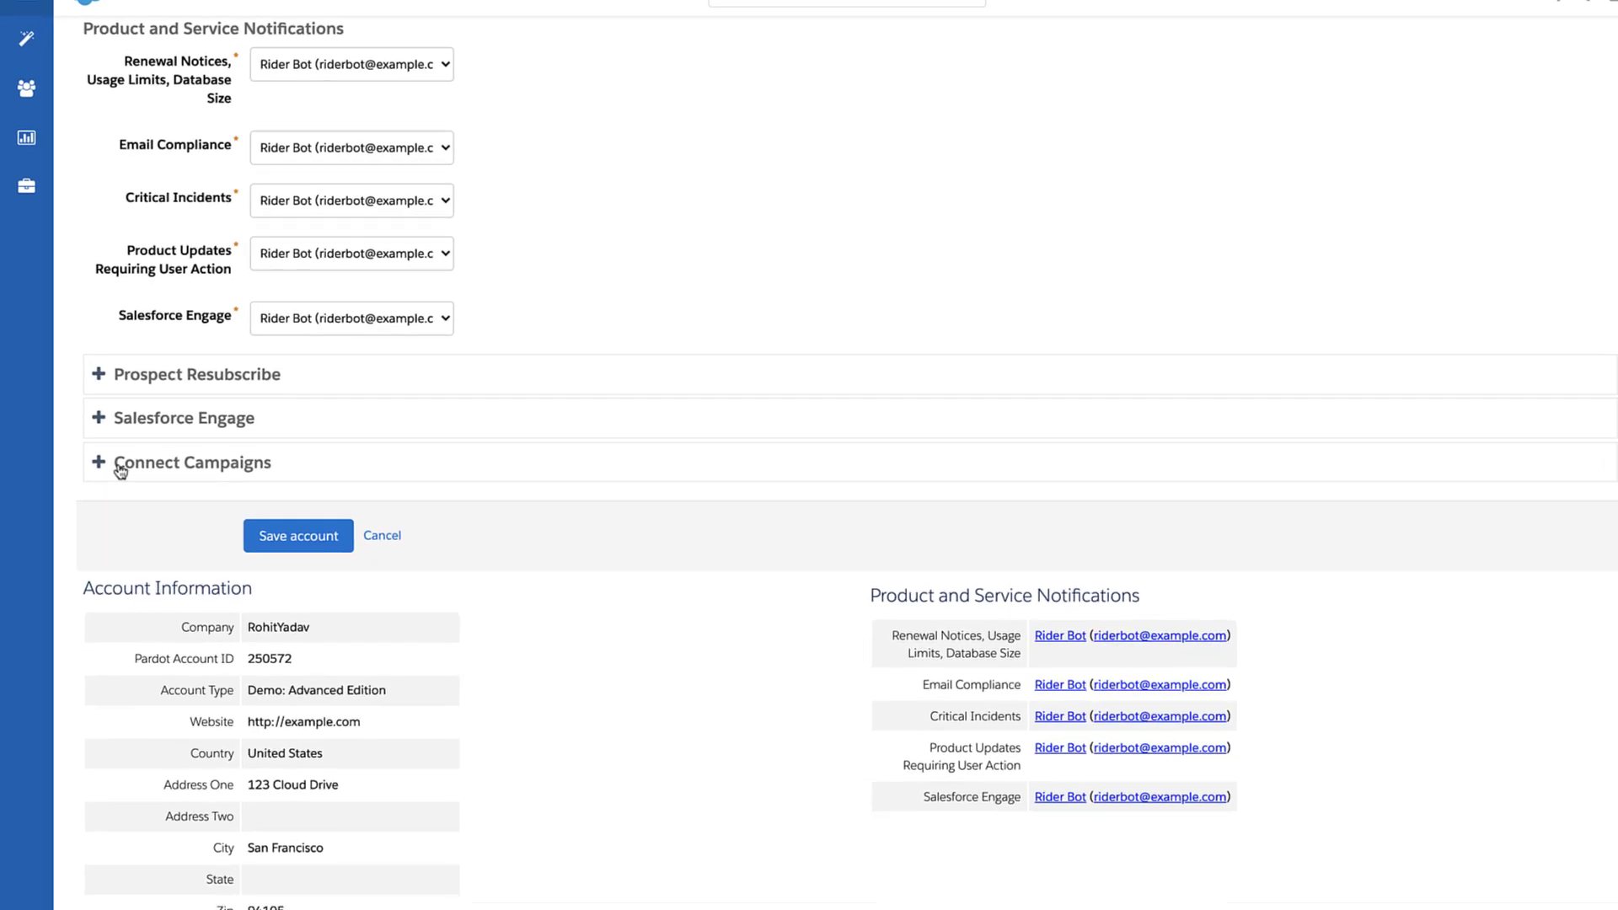
{"action": "left_click", "coordinate": [120, 489]}
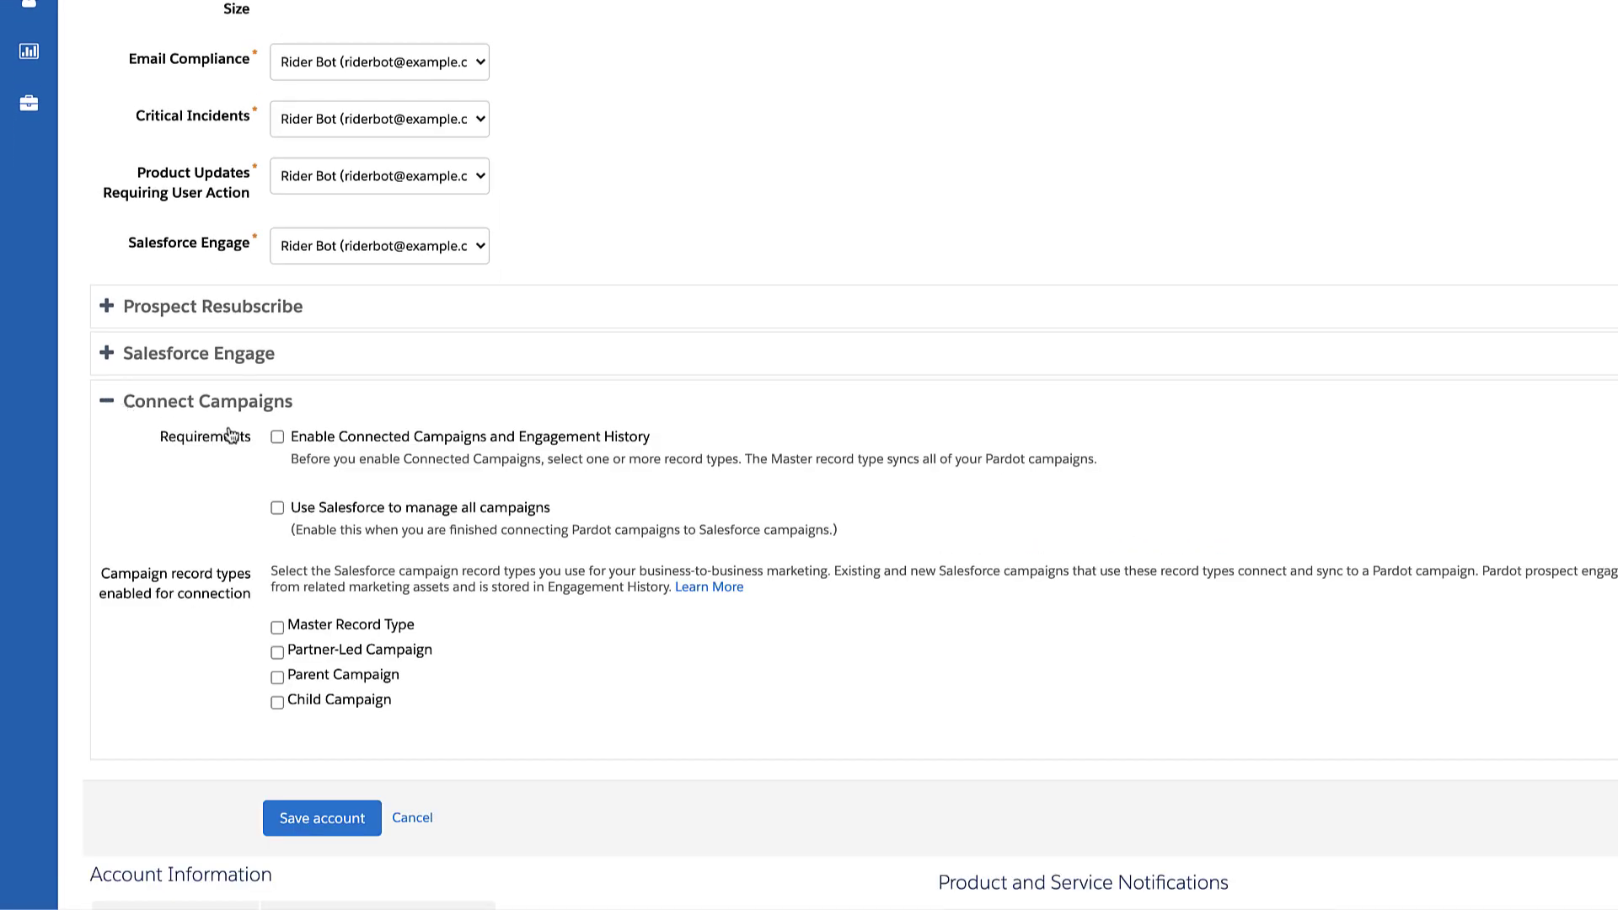
{"action": "left_click", "coordinate": [277, 437]}
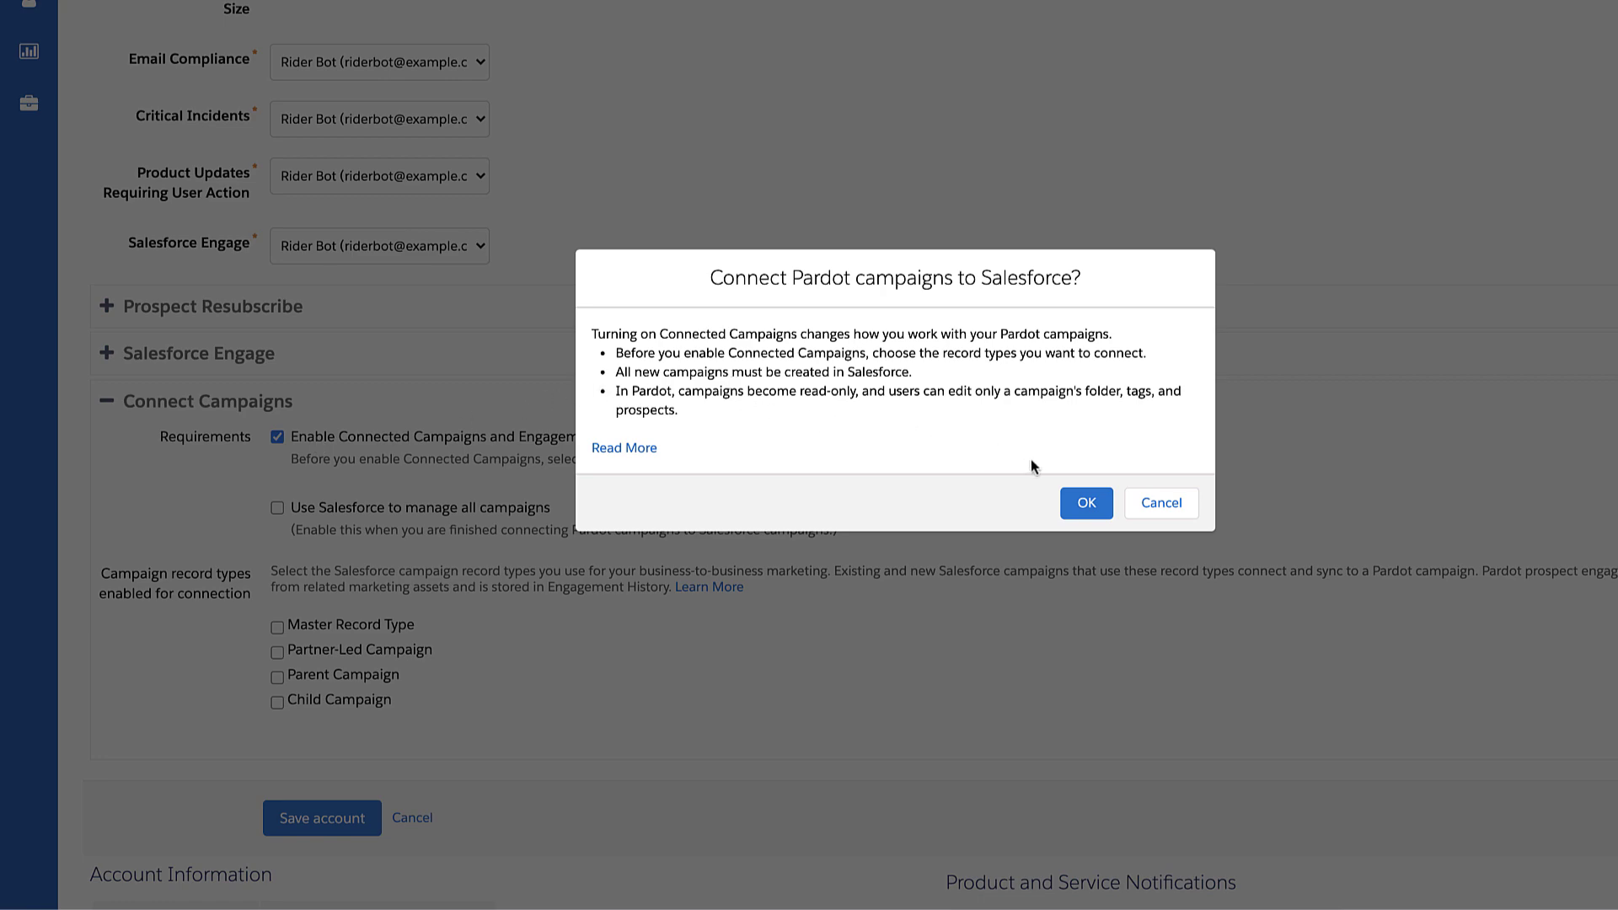
{"action": "left_click", "coordinate": [1086, 502]}
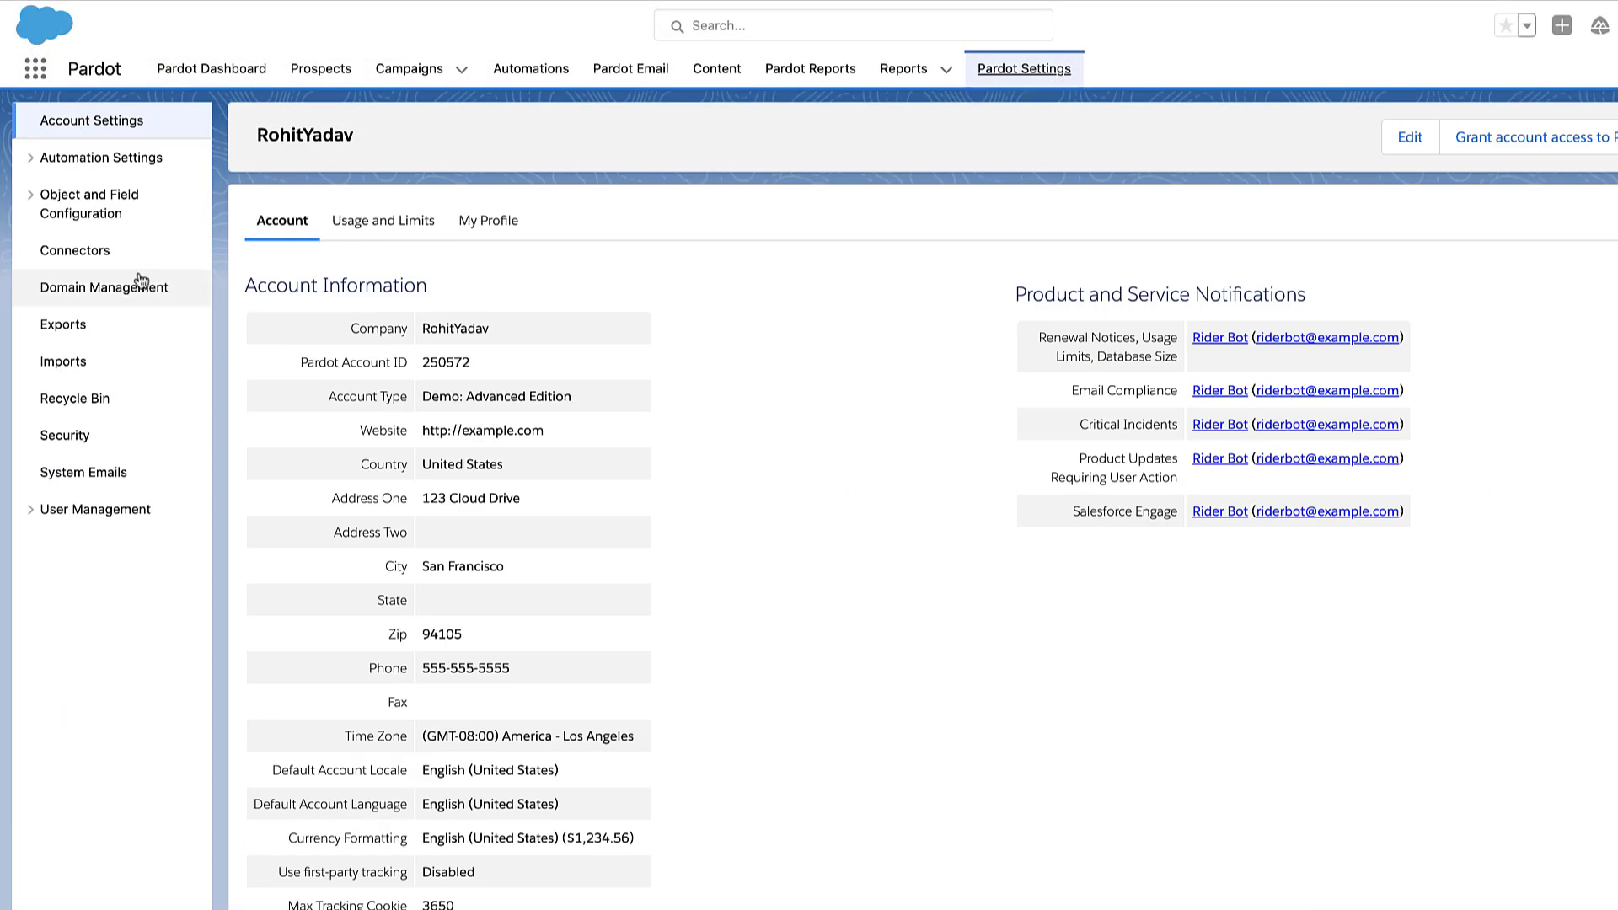
In the Salesforce.com connector's campaign settings, enable Connected Campaigns and save Partner-Led, Parent and Child record types.
{"action": "left_click", "coordinate": [80, 253]}
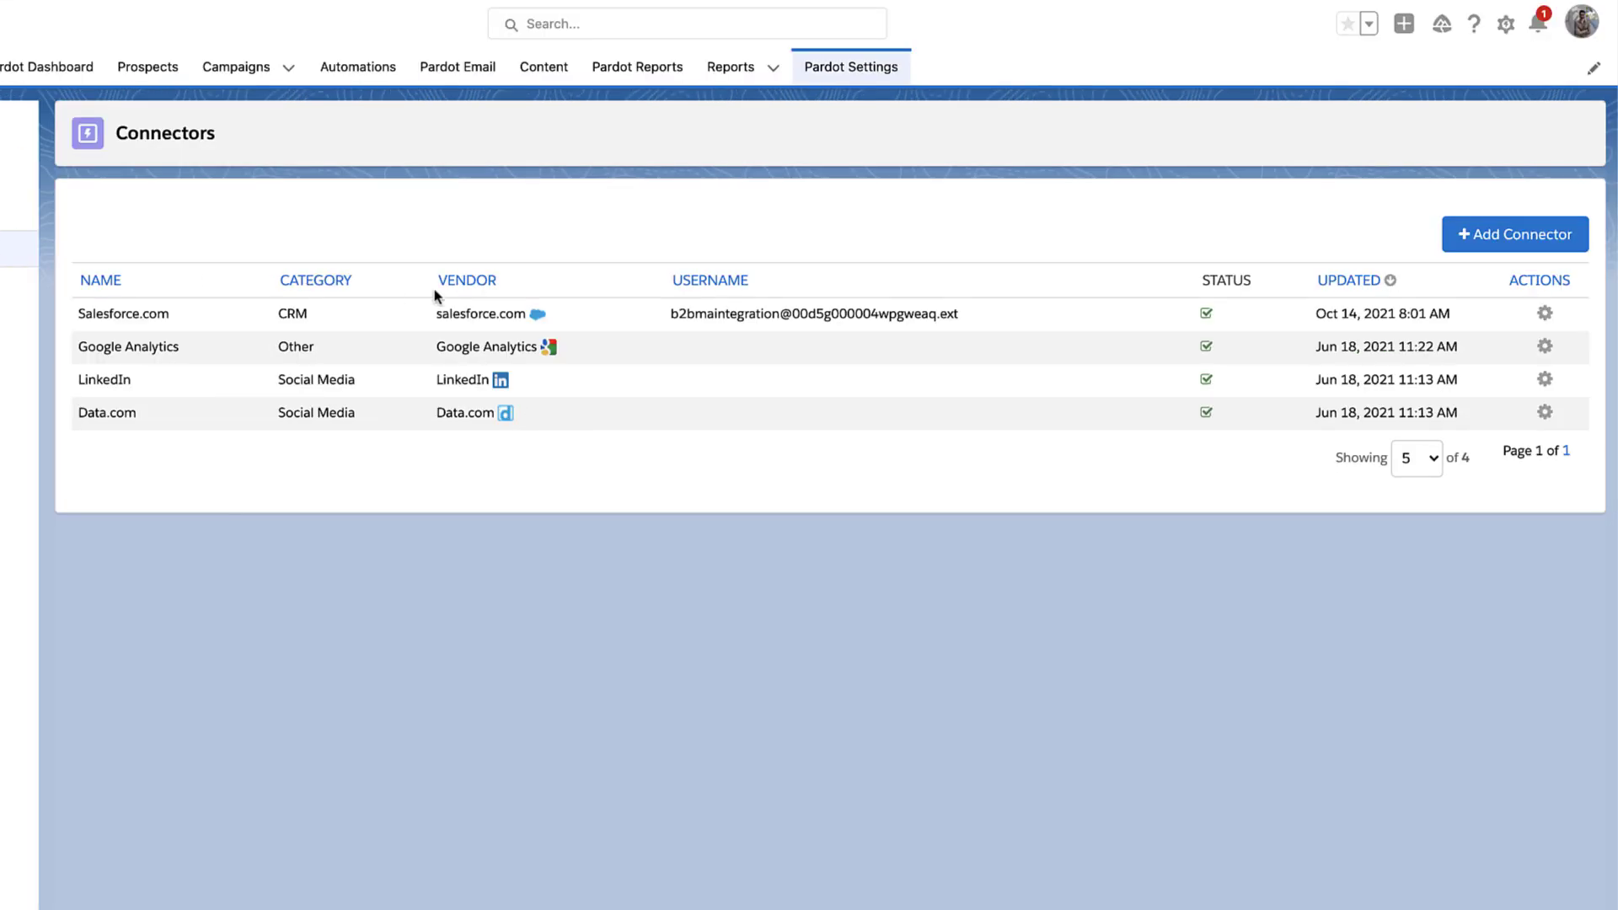
{"action": "left_click", "coordinate": [1617, 314]}
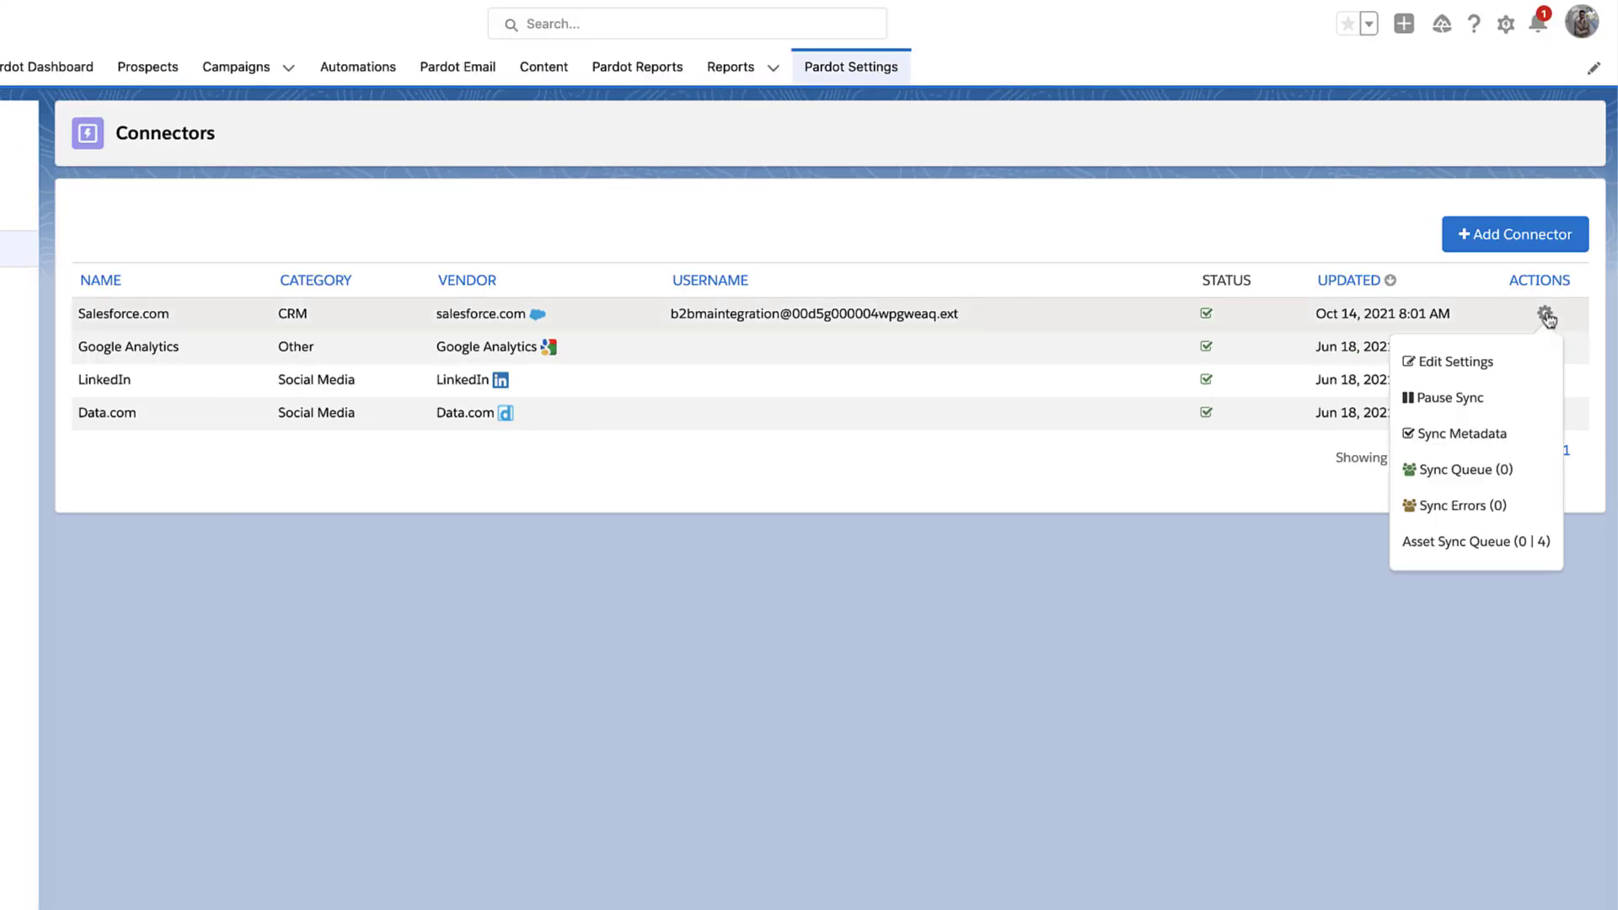
{"action": "left_click", "coordinate": [1531, 363]}
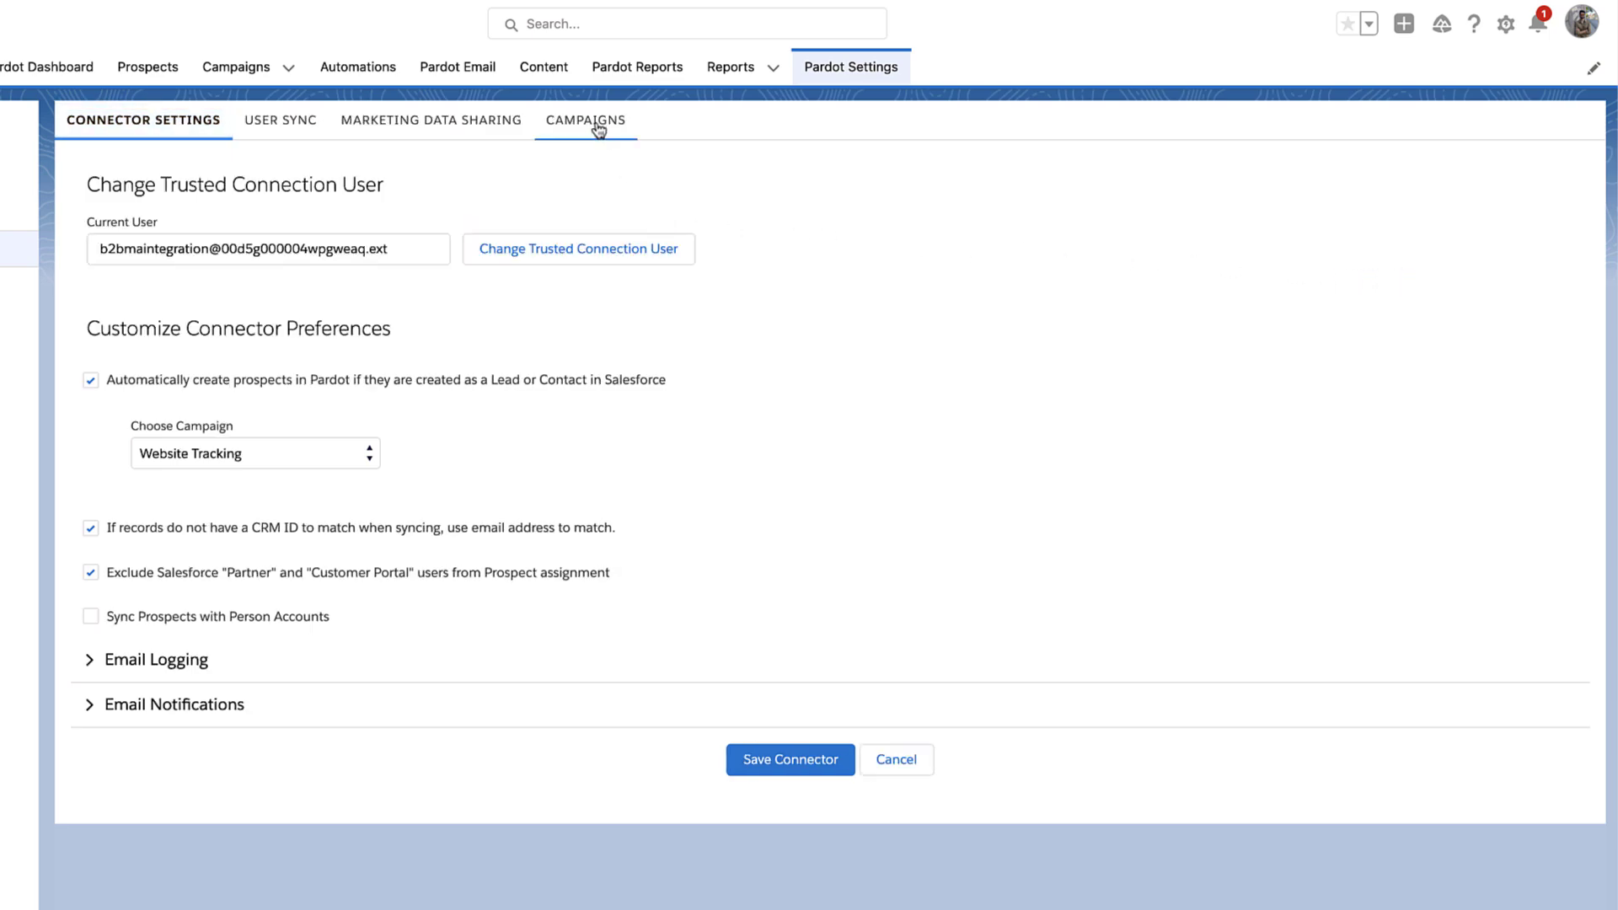
{"action": "left_click", "coordinate": [597, 124]}
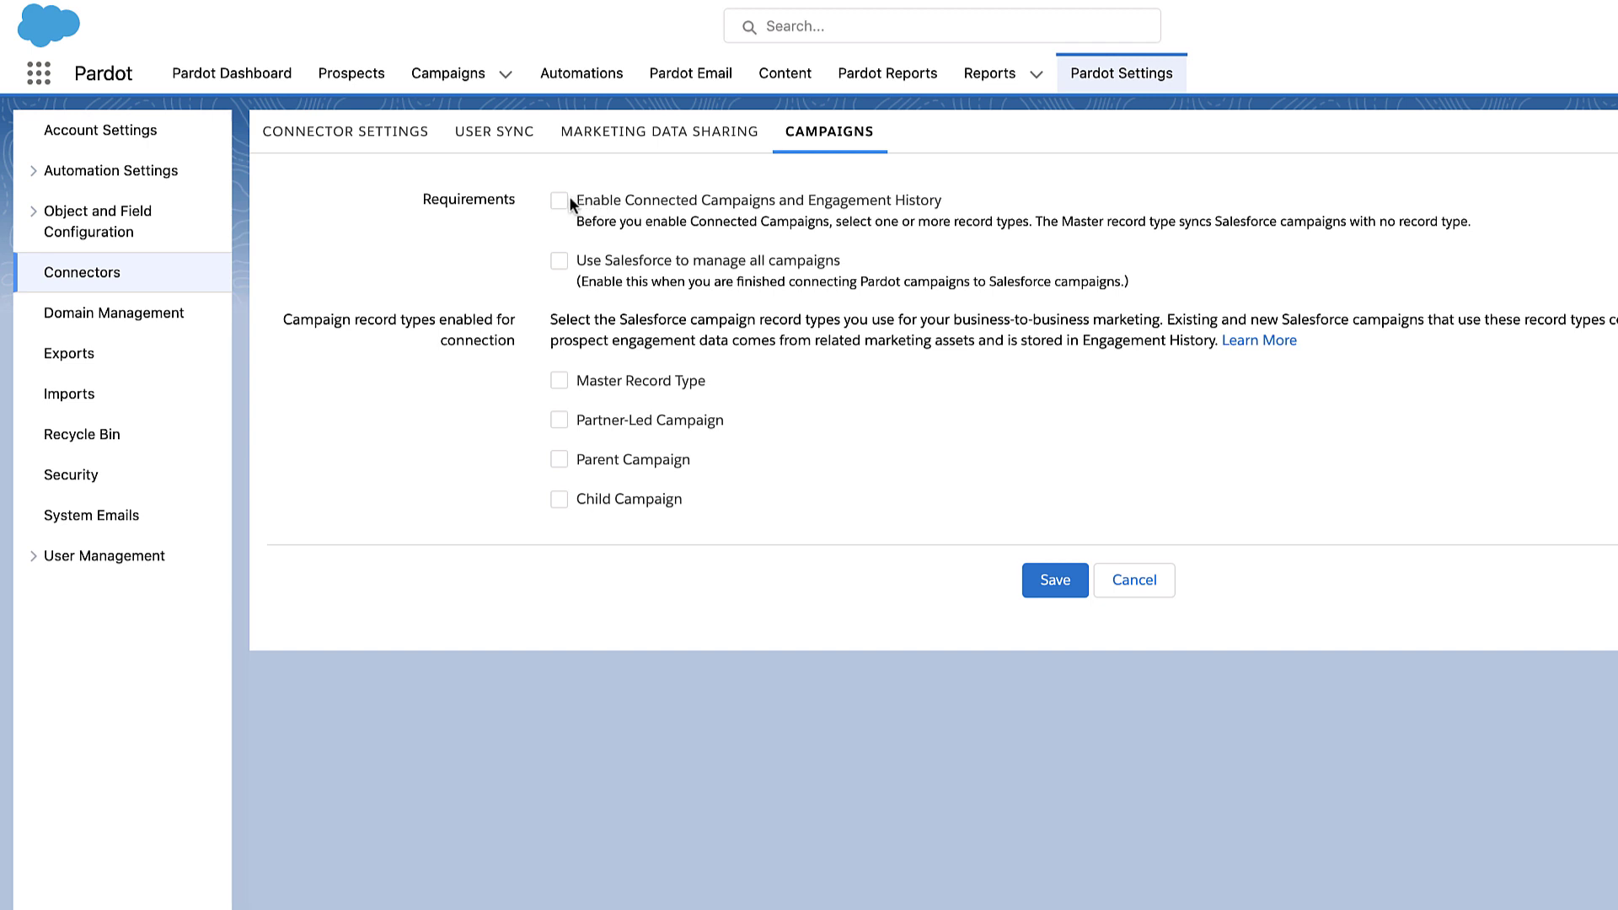
{"action": "left_click", "coordinate": [560, 201]}
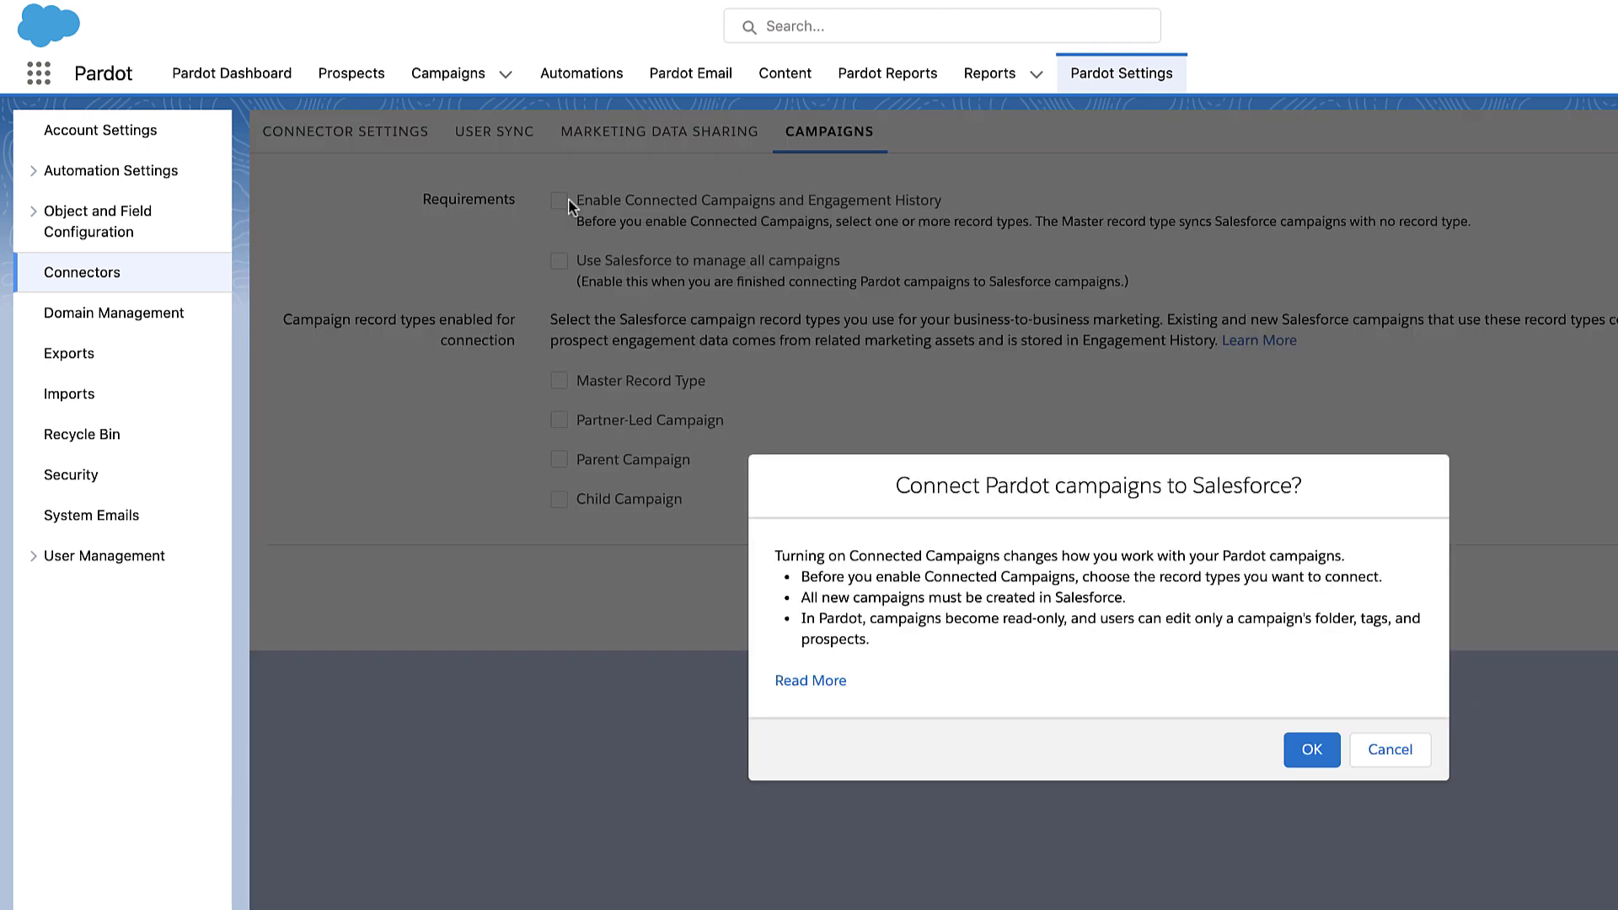
{"action": "left_click", "coordinate": [1311, 750]}
{"action": "left_click", "coordinate": [1045, 580]}
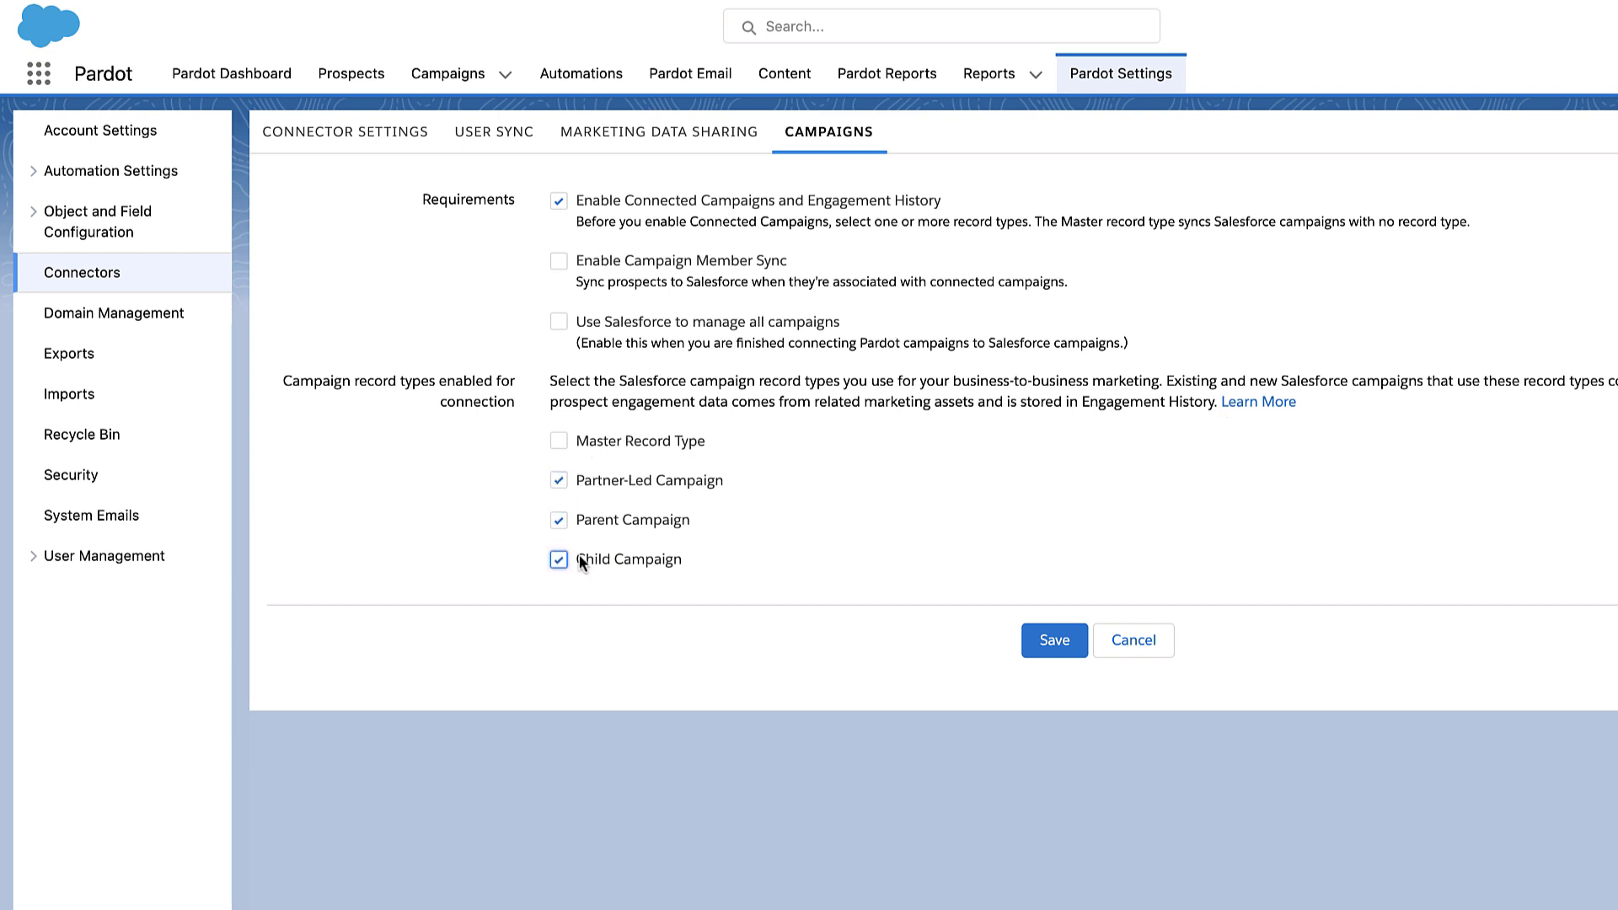
{"action": "left_click", "coordinate": [1054, 640]}
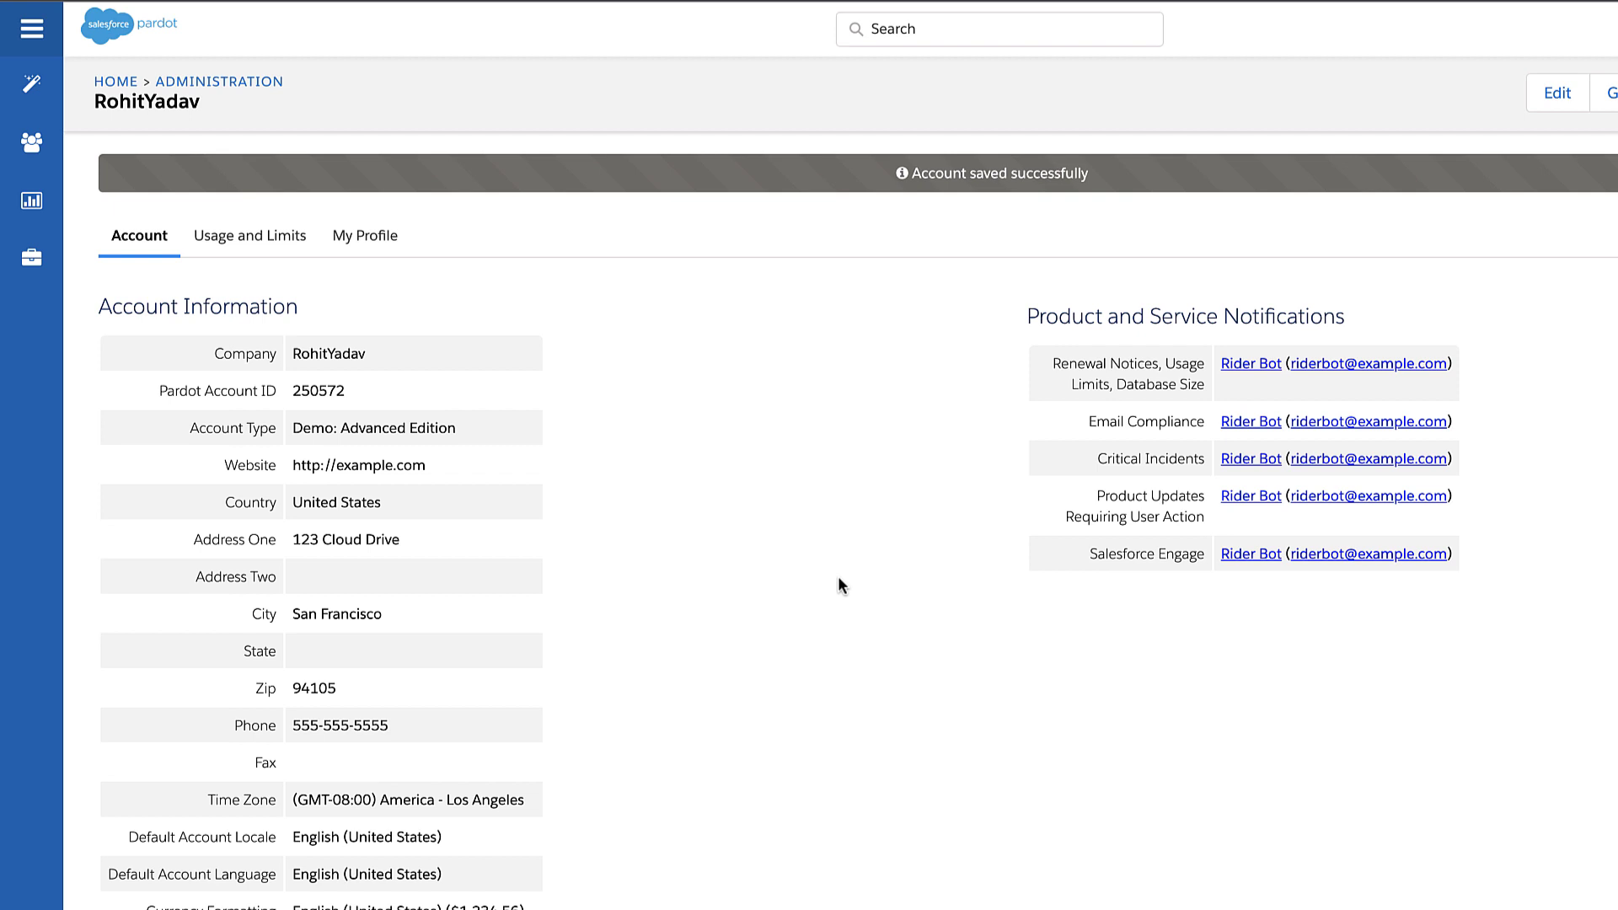
Add Pardot Campaigns to the navigation bar by searching 'pardot campa', save, and open its tab.
{"action": "mouse_move", "coordinate": [42, 88]}
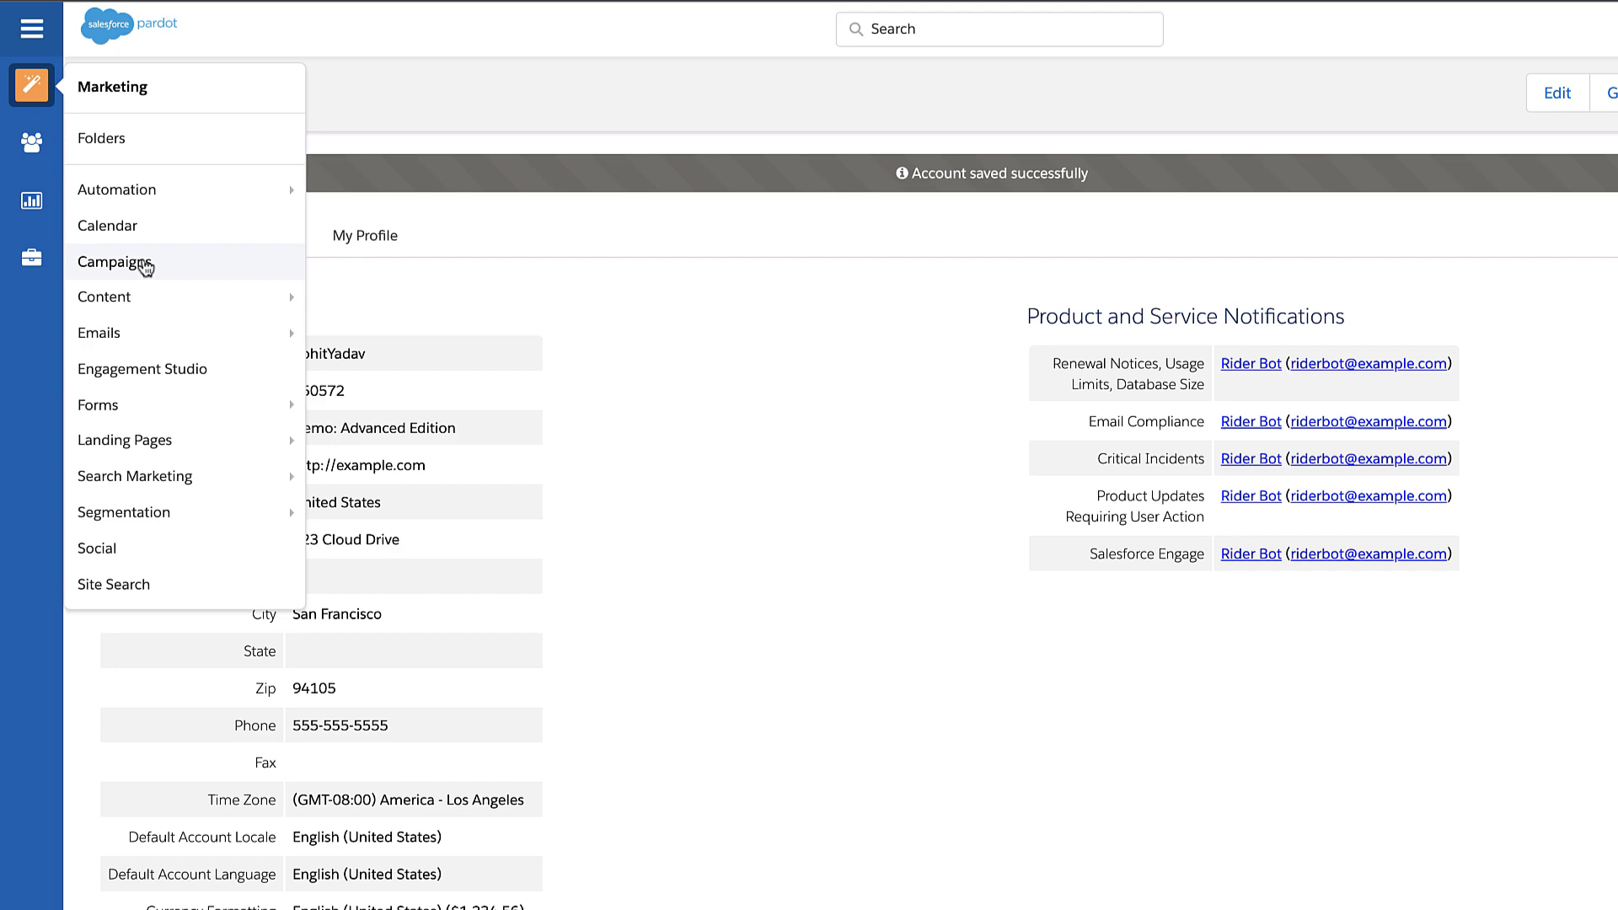
{"action": "left_click", "coordinate": [144, 266]}
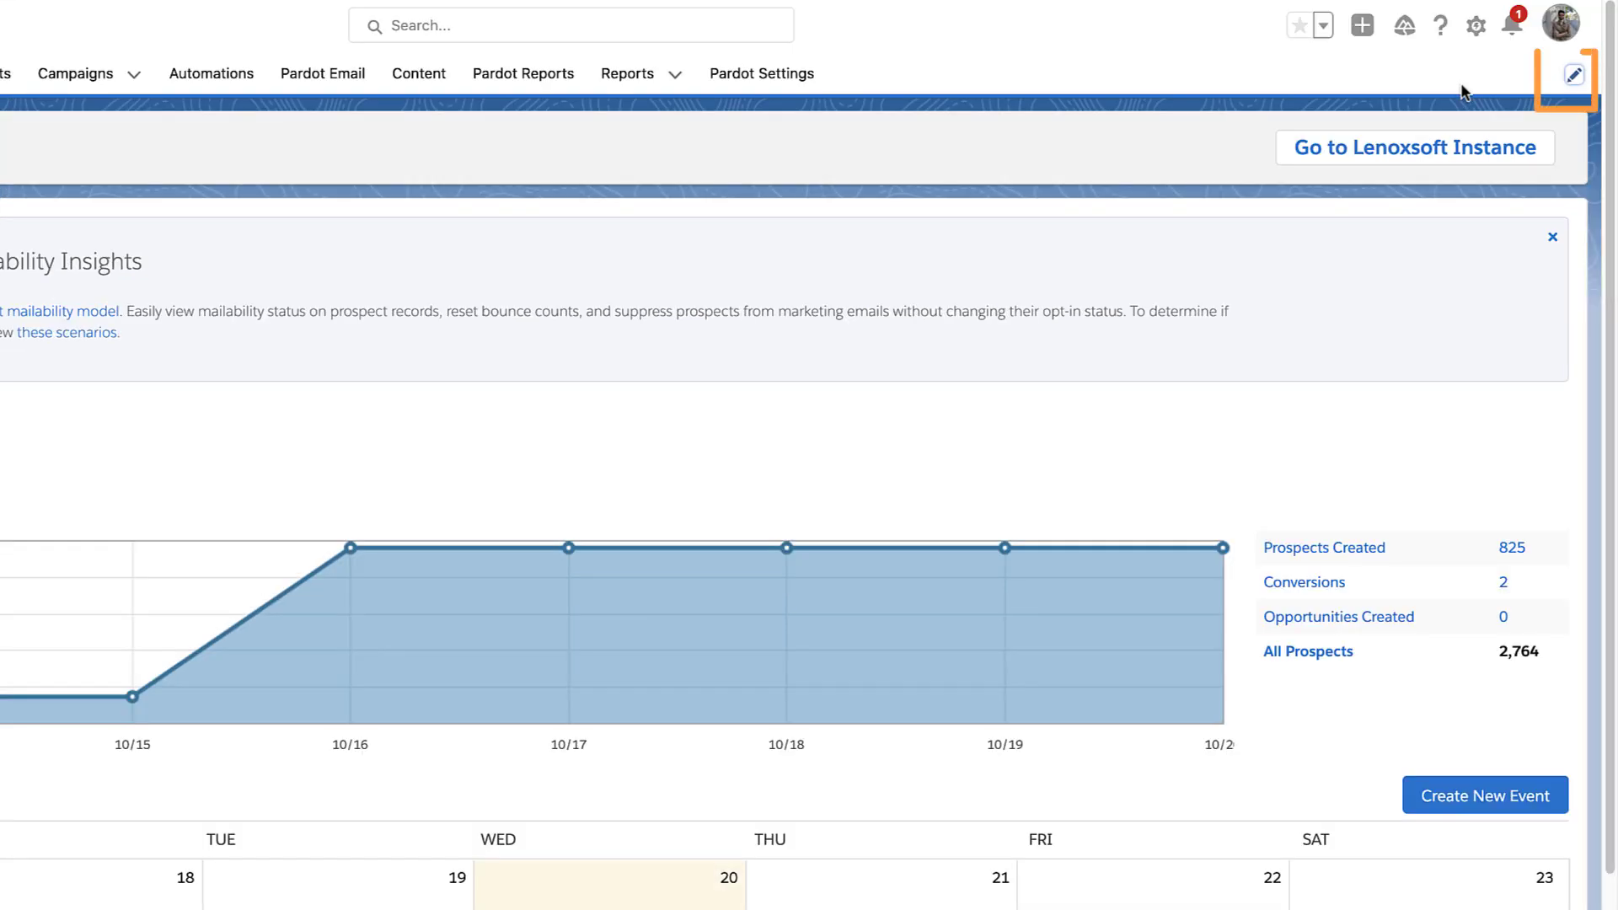
{"action": "left_click", "coordinate": [1572, 77]}
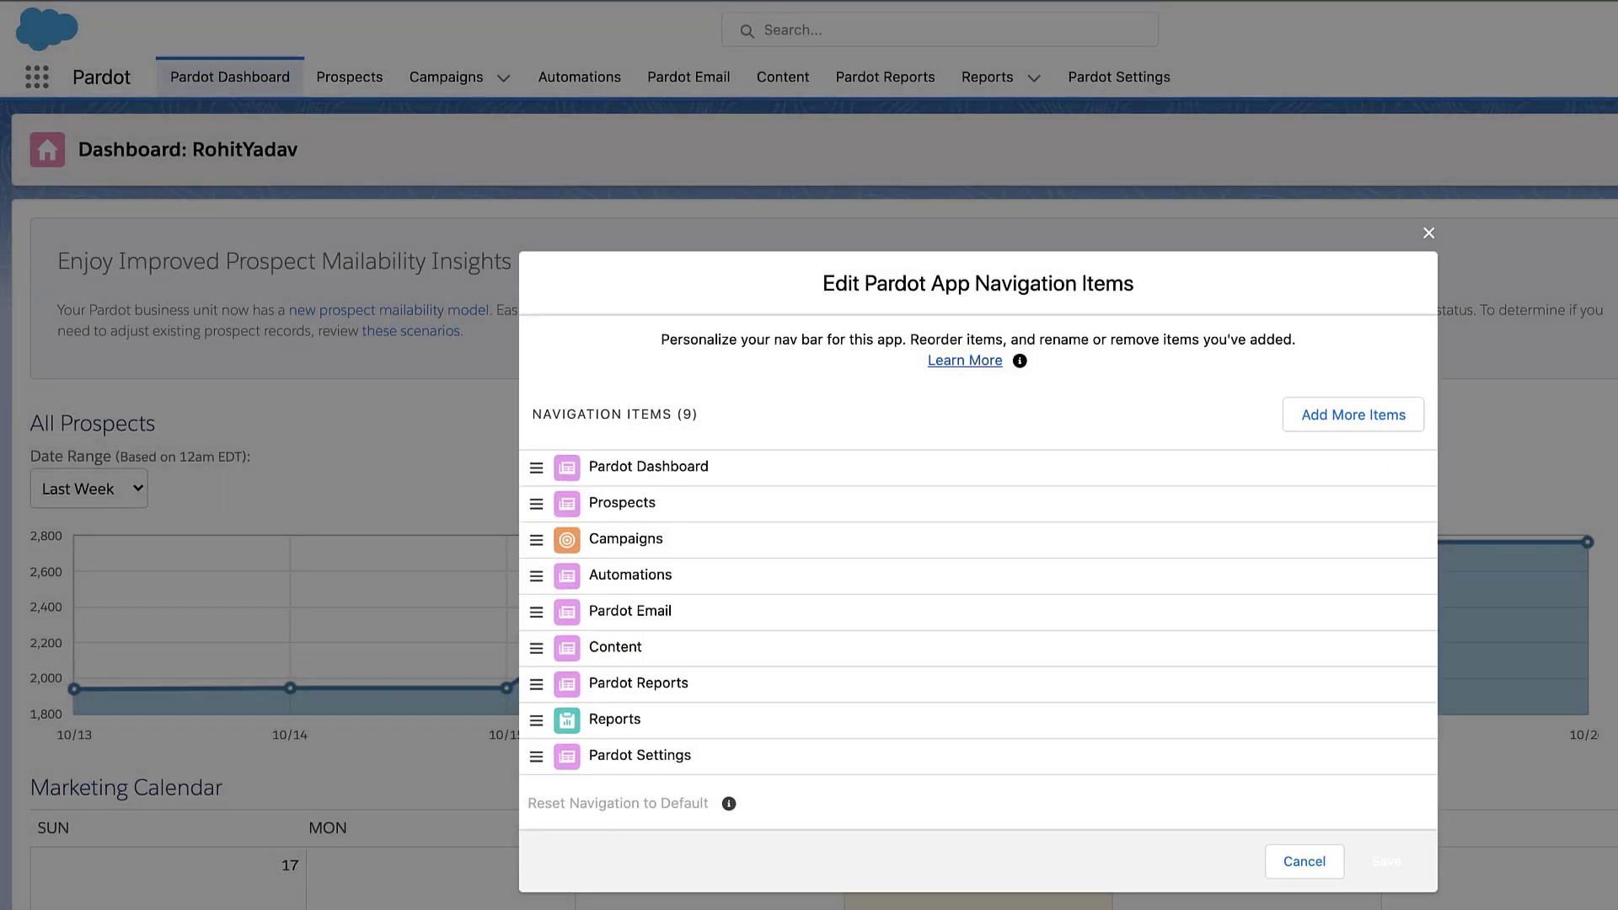
{"action": "left_click", "coordinate": [1357, 416]}
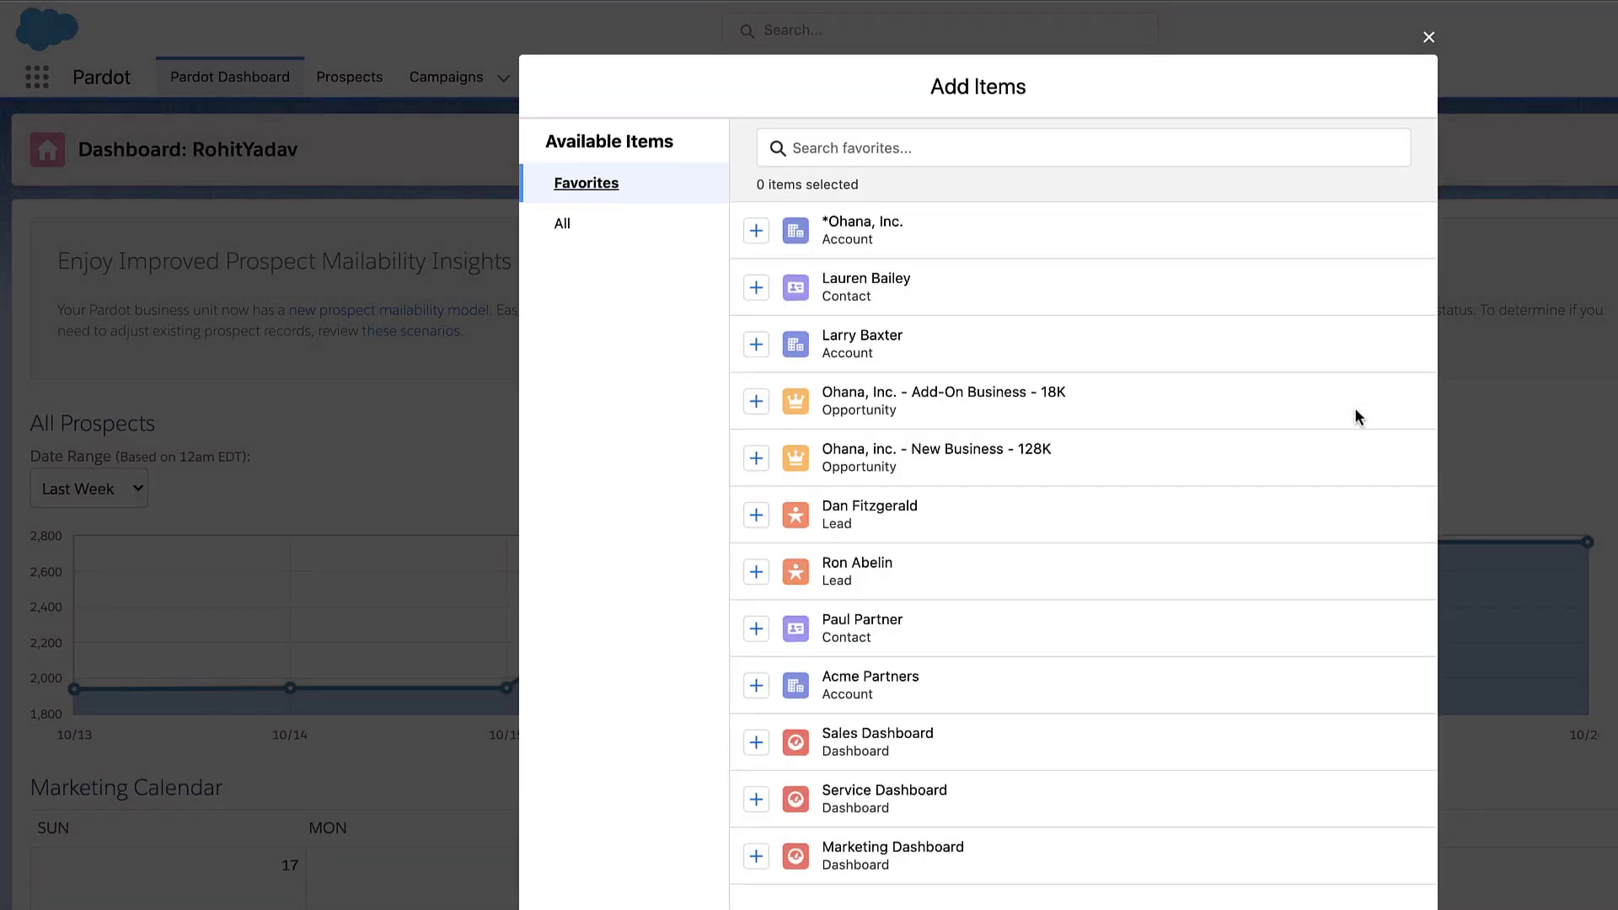
{"action": "left_click", "coordinate": [621, 220]}
{"action": "left_click", "coordinate": [864, 152]}
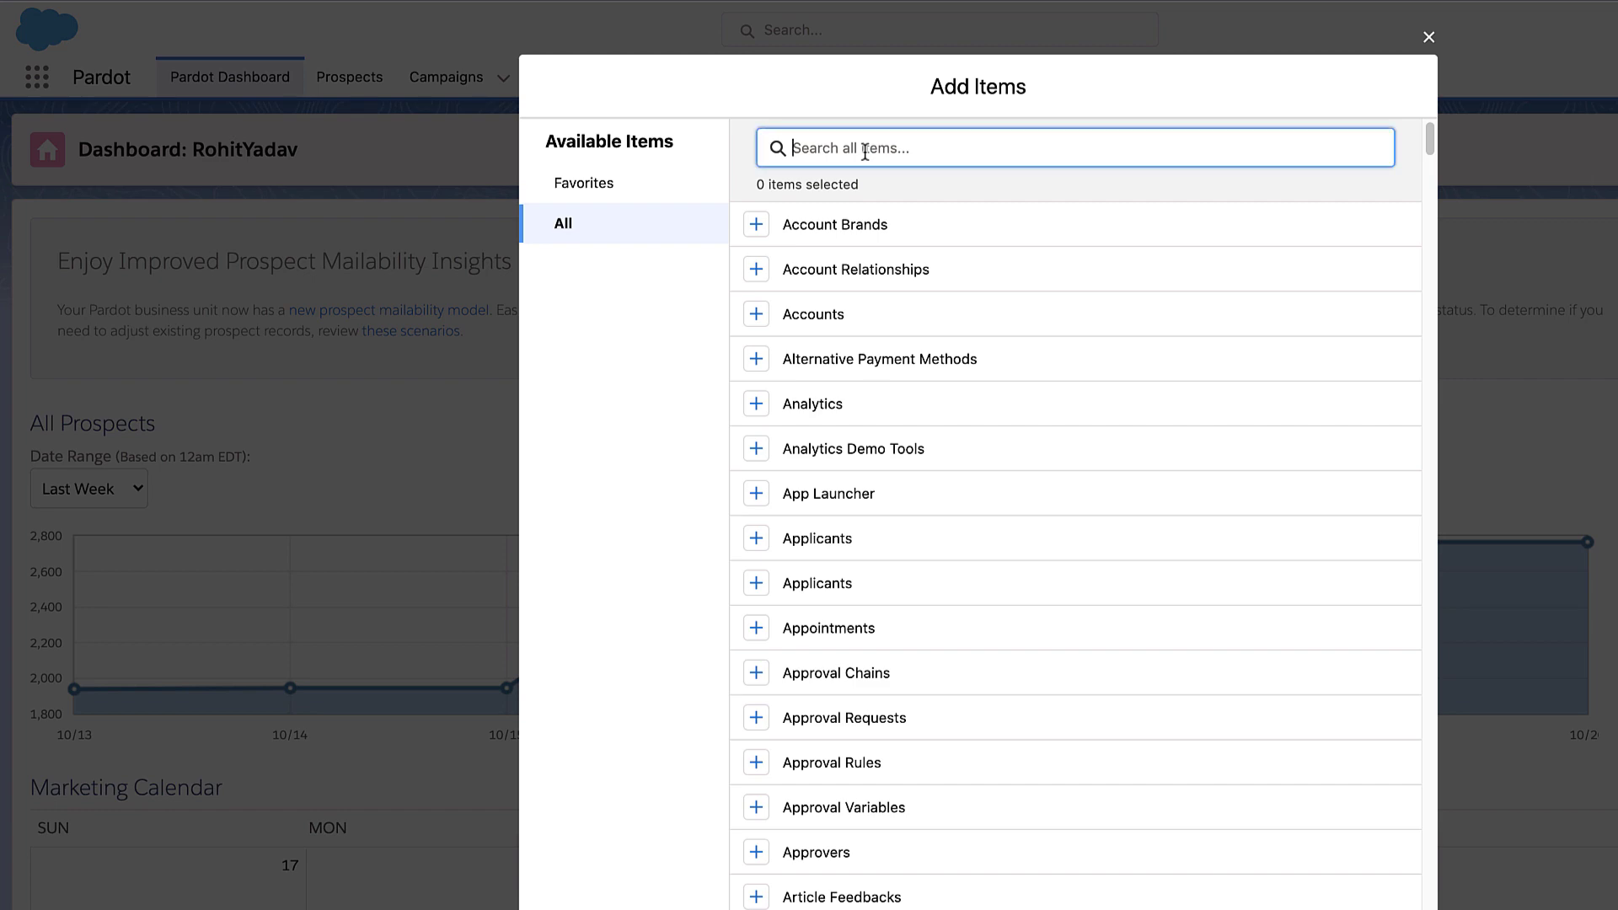
{"action": "type", "text": "pardot campa"}
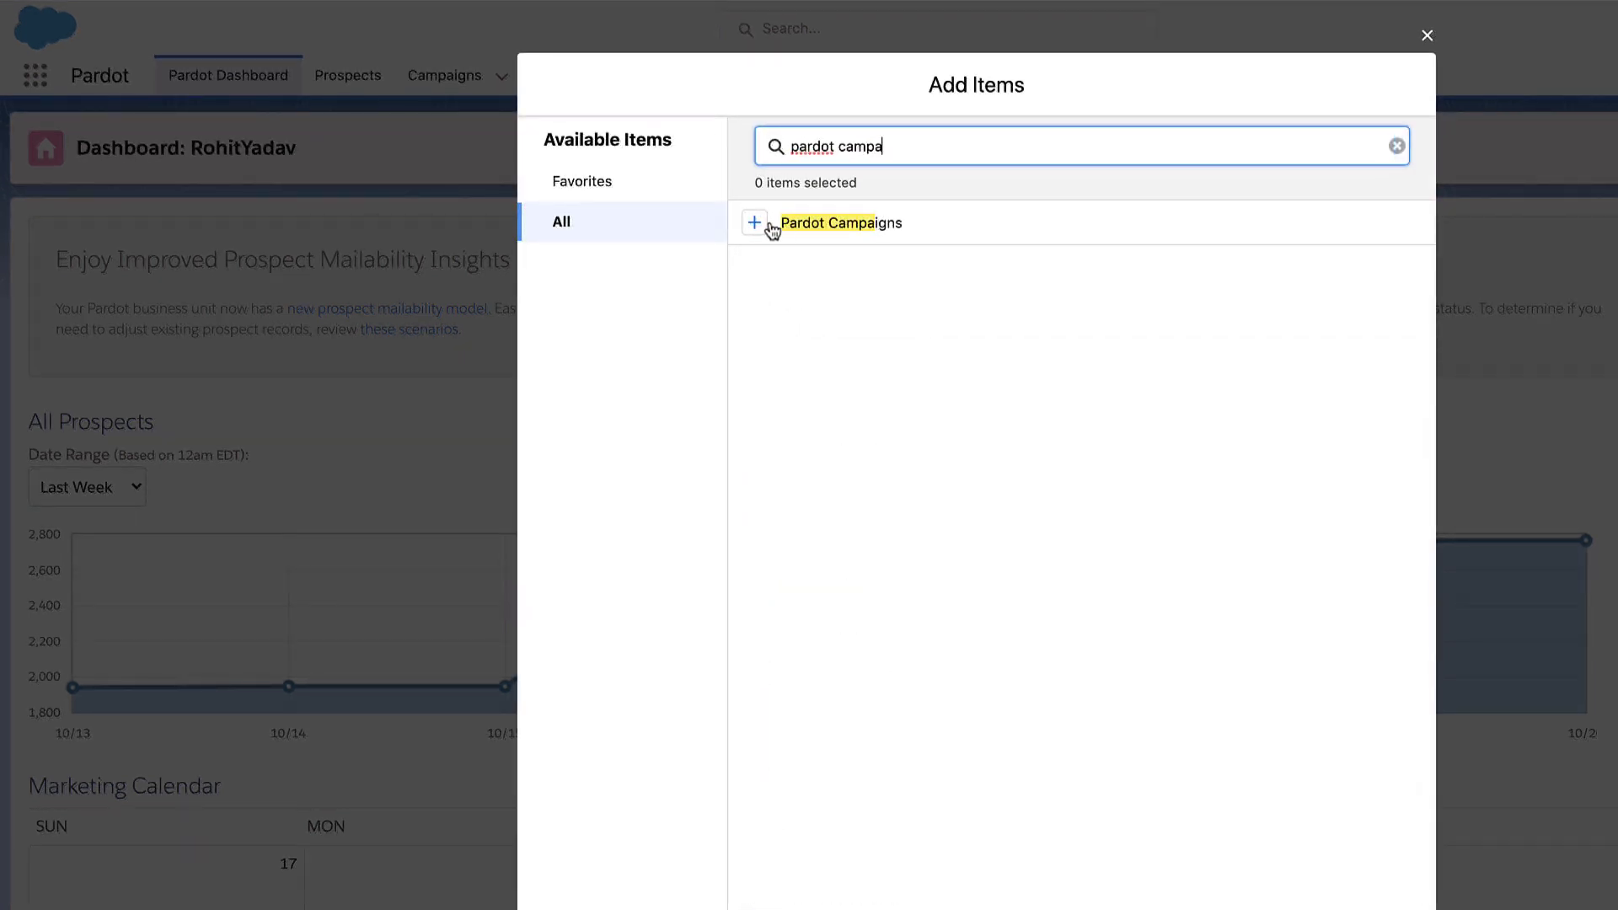
{"action": "left_click", "coordinate": [753, 223]}
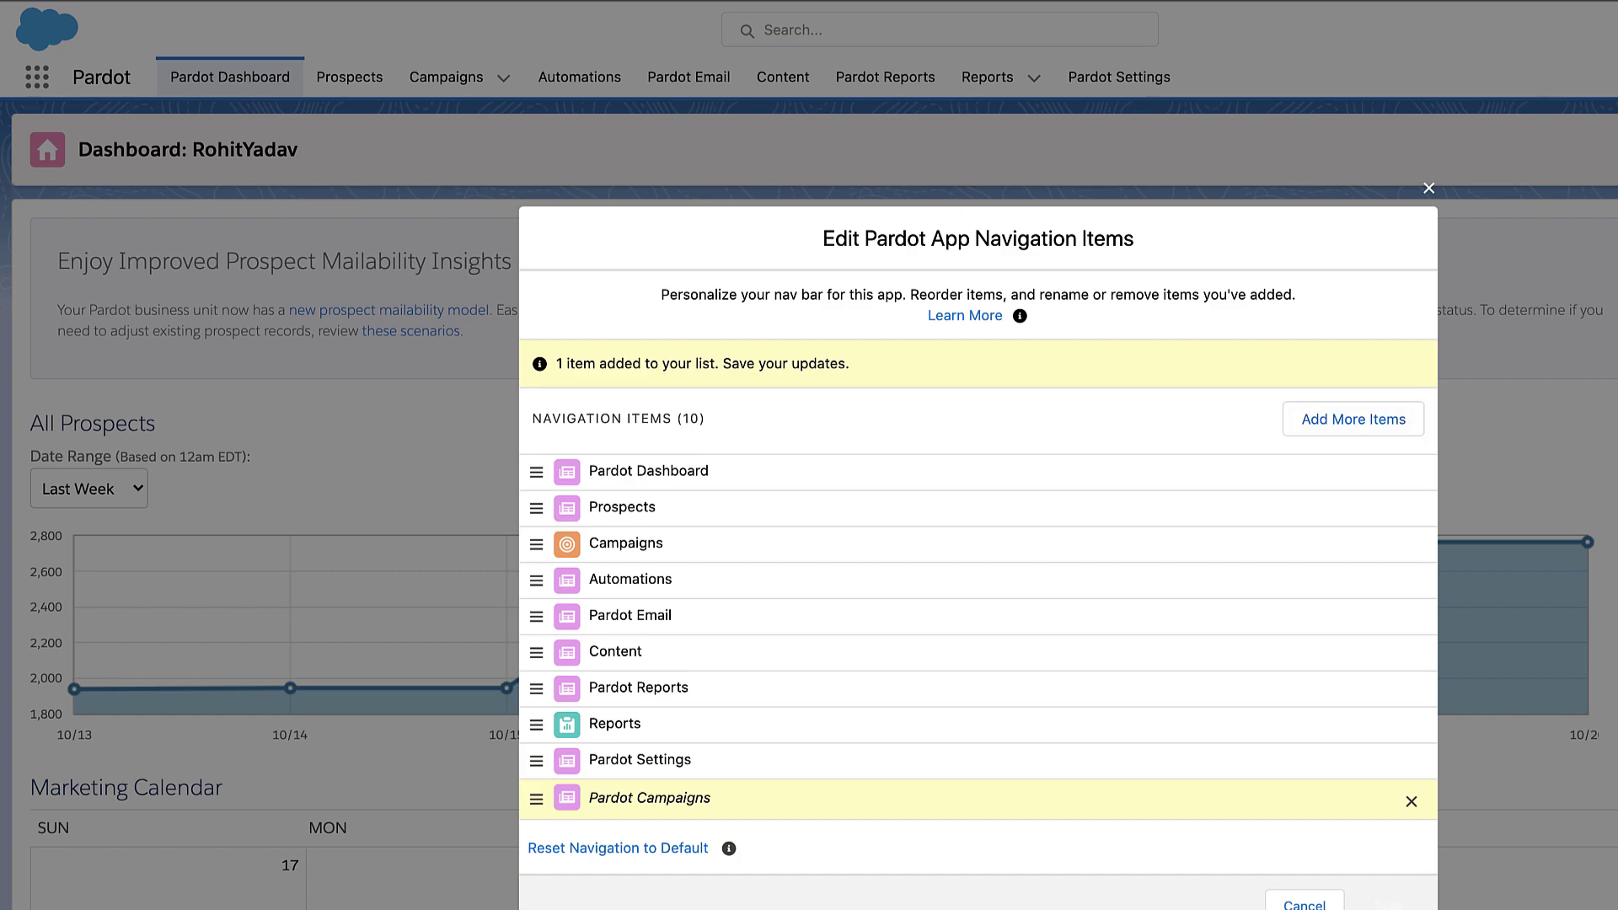
{"action": "left_click", "coordinate": [1391, 904]}
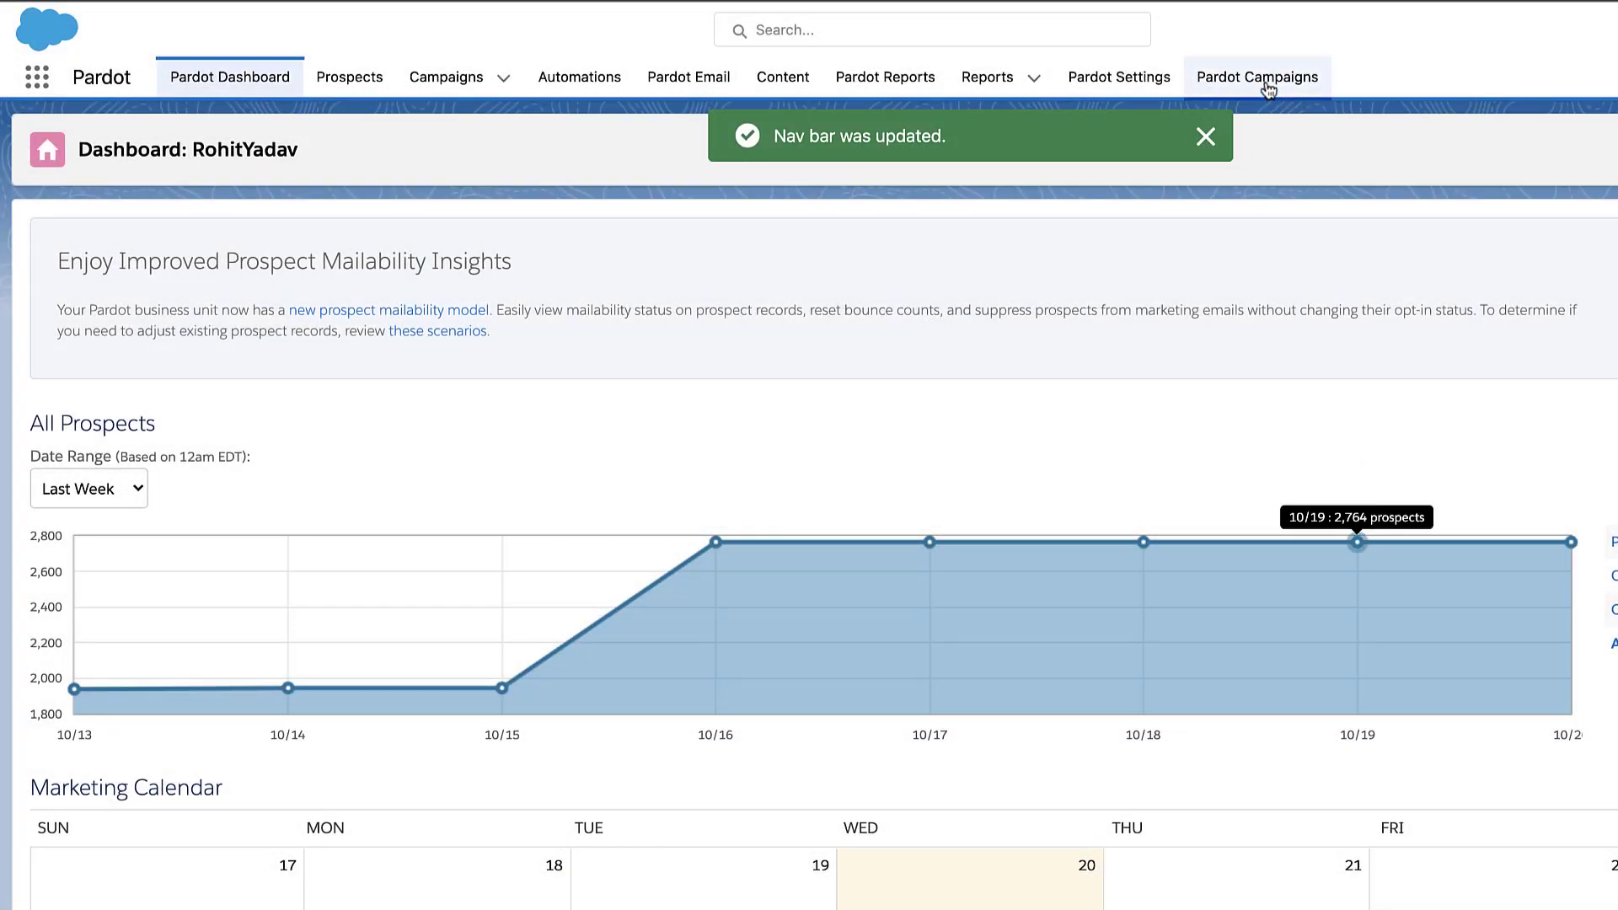
{"action": "left_click", "coordinate": [1269, 88]}
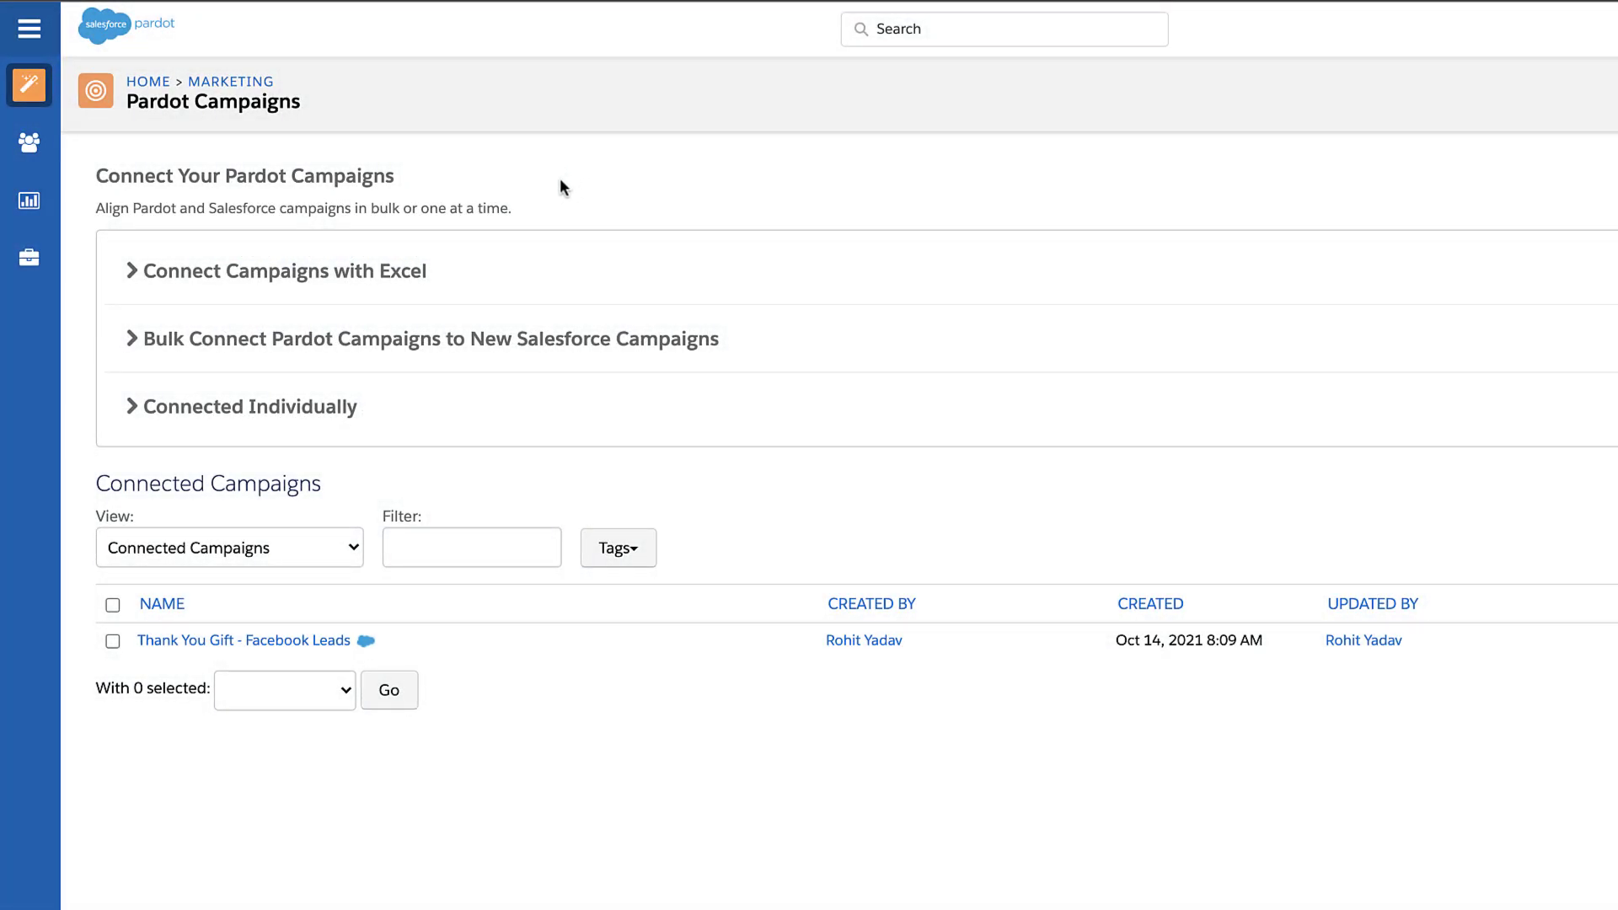
Expand Connect Campaigns with Excel and download the campaign spreadsheet as .xlsx.
{"action": "left_click", "coordinate": [401, 289]}
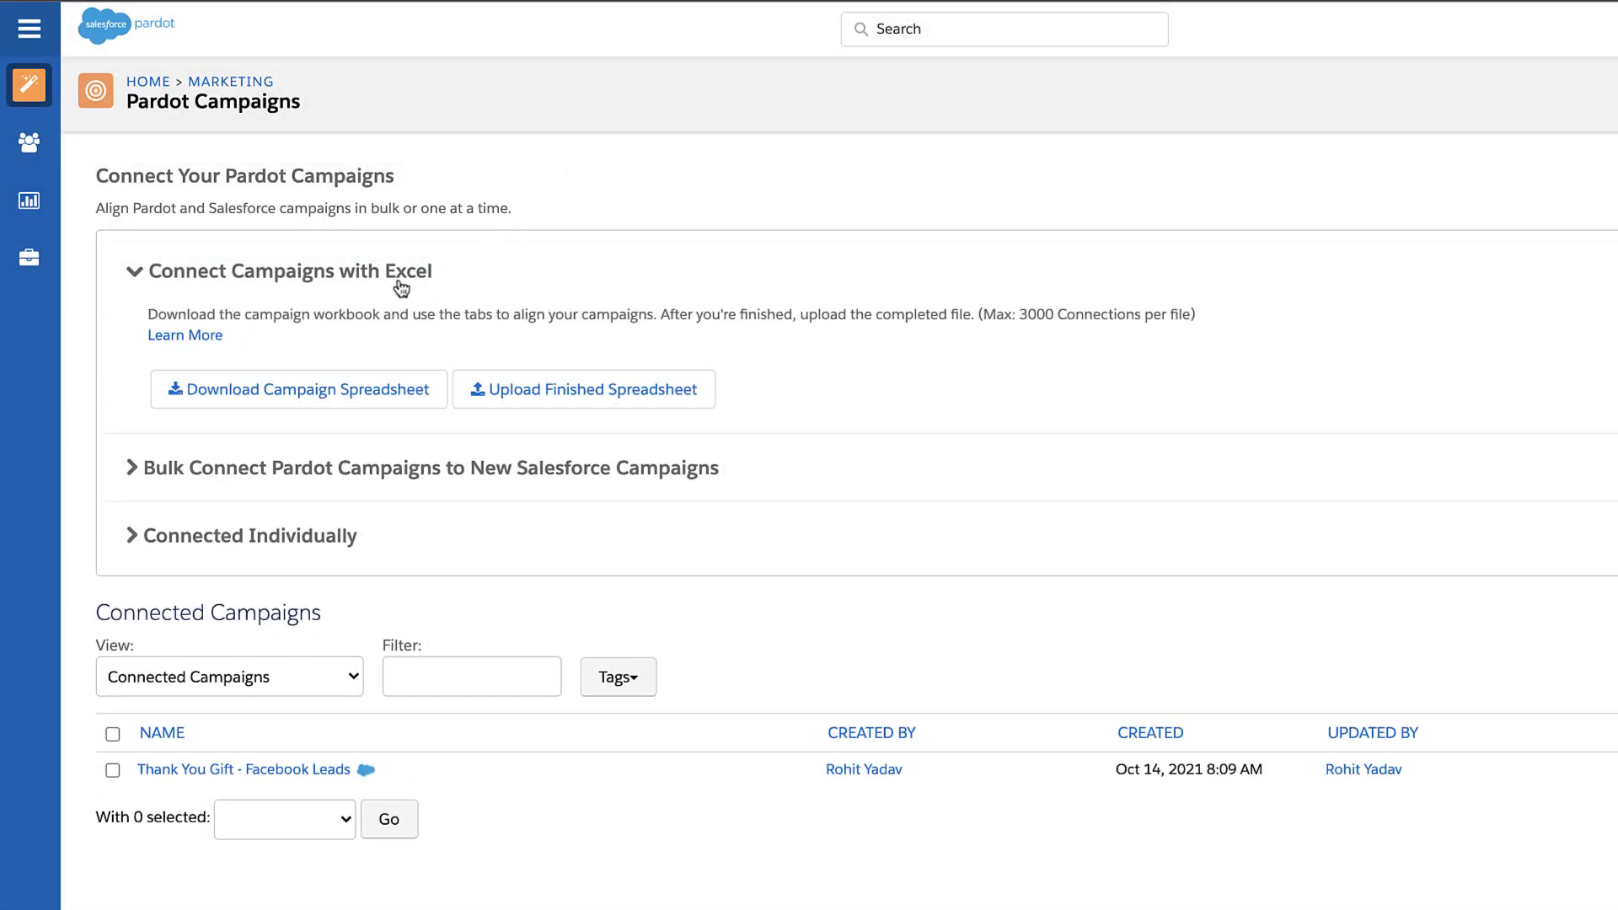
{"action": "left_click", "coordinate": [385, 406]}
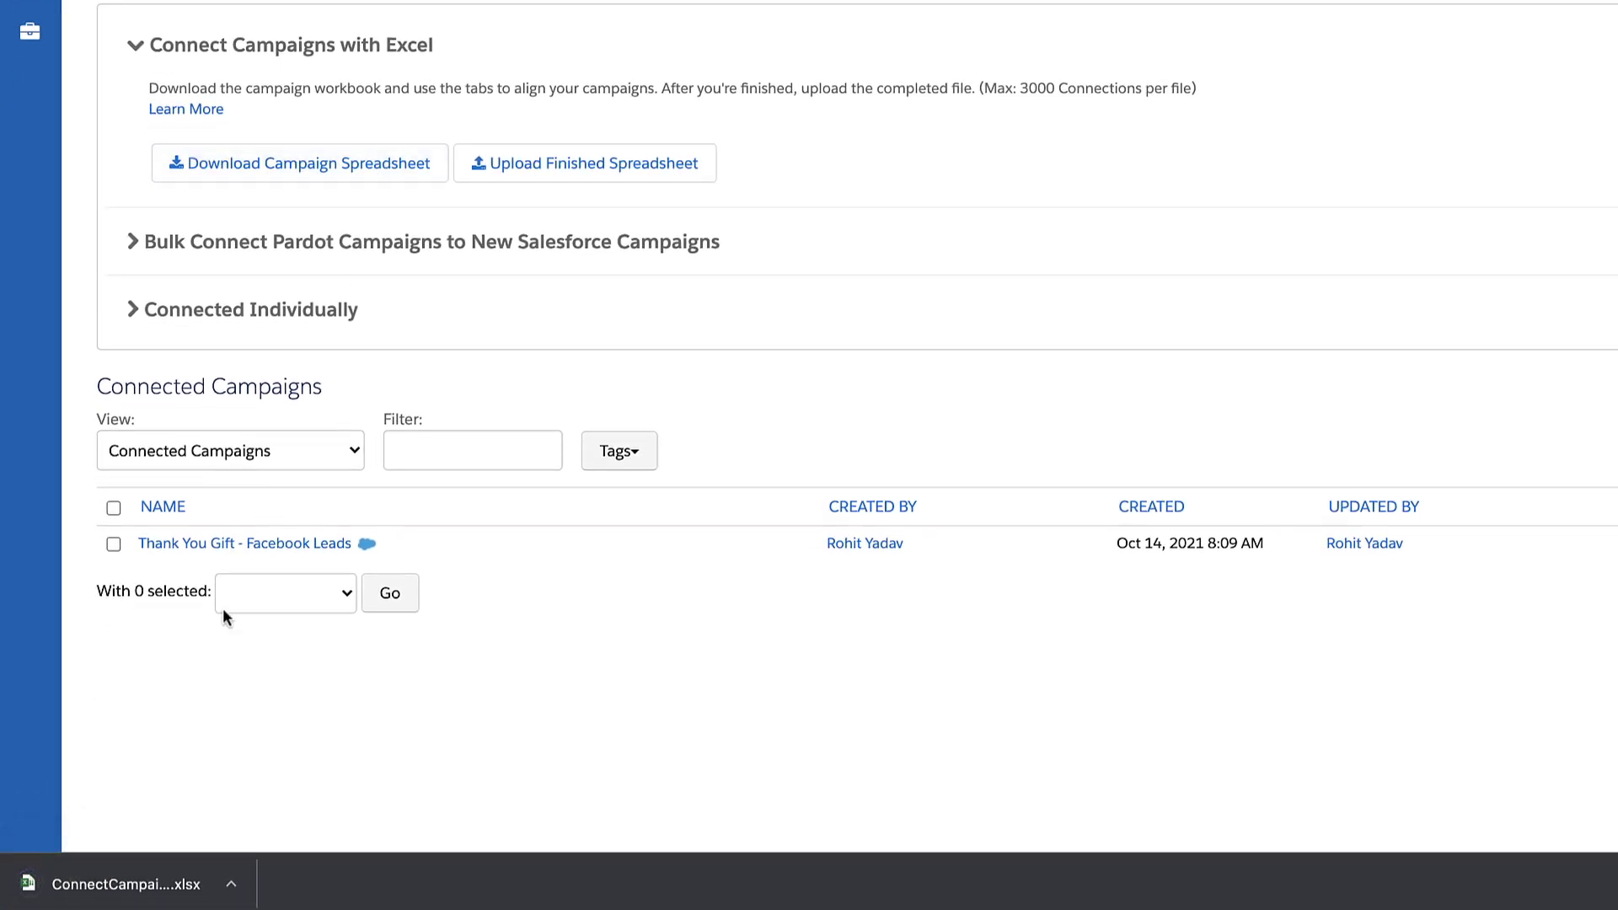
On the Pardot Campaigns sheet, review the YouTube Marketing Campaign row and its creation and update dates.
{"action": "left_click", "coordinate": [118, 884]}
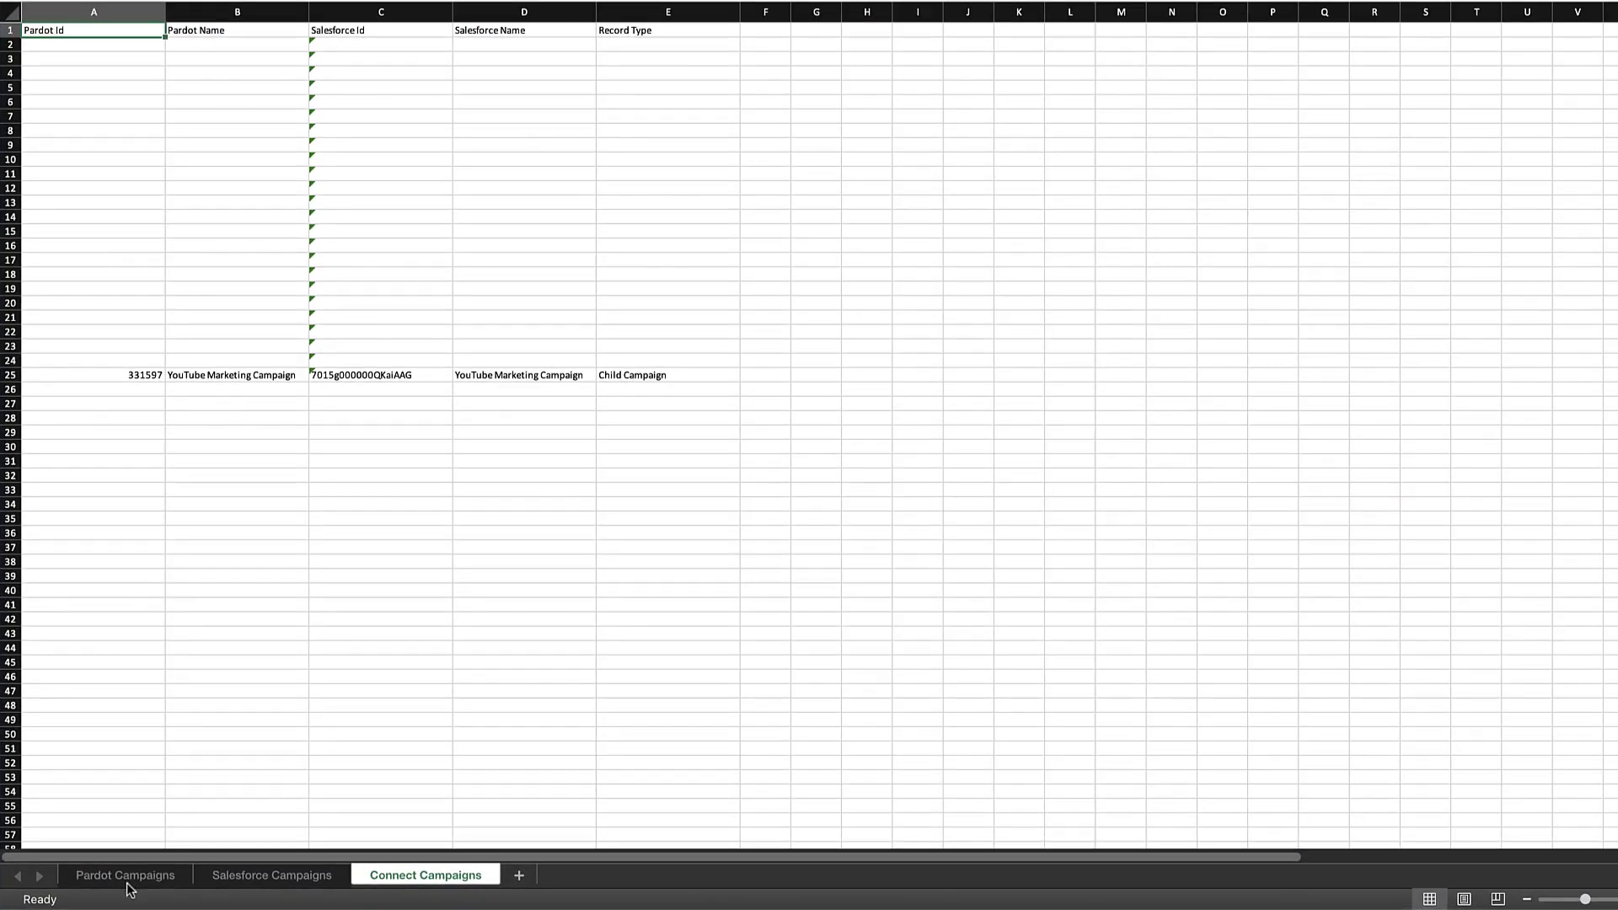
{"action": "left_click", "coordinate": [126, 882]}
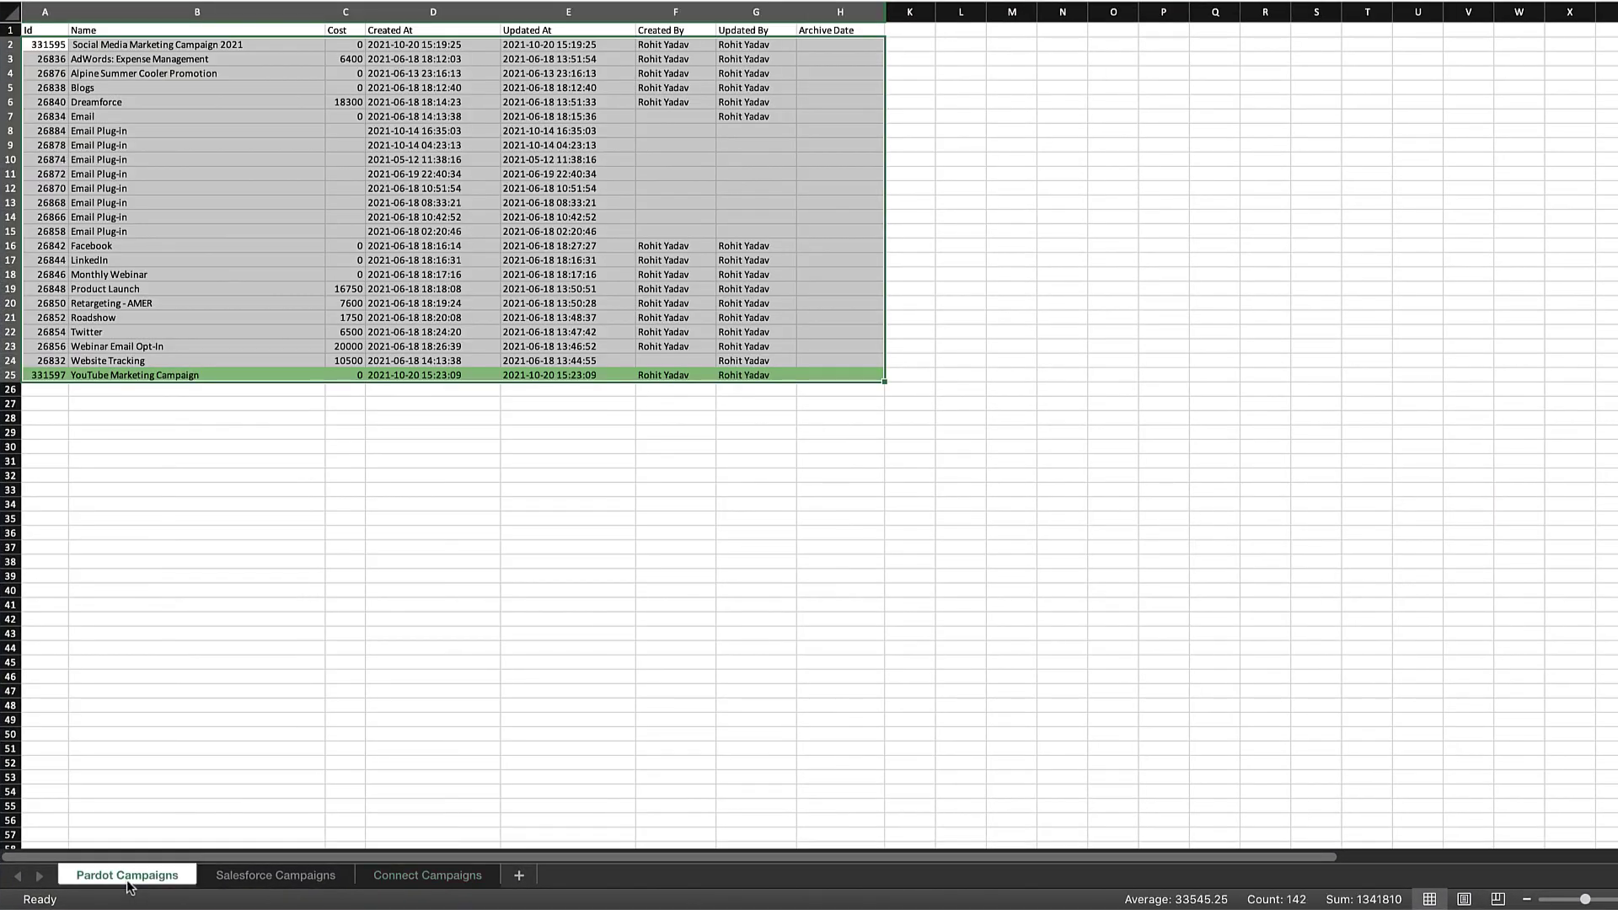
{"action": "left_click", "coordinate": [121, 376]}
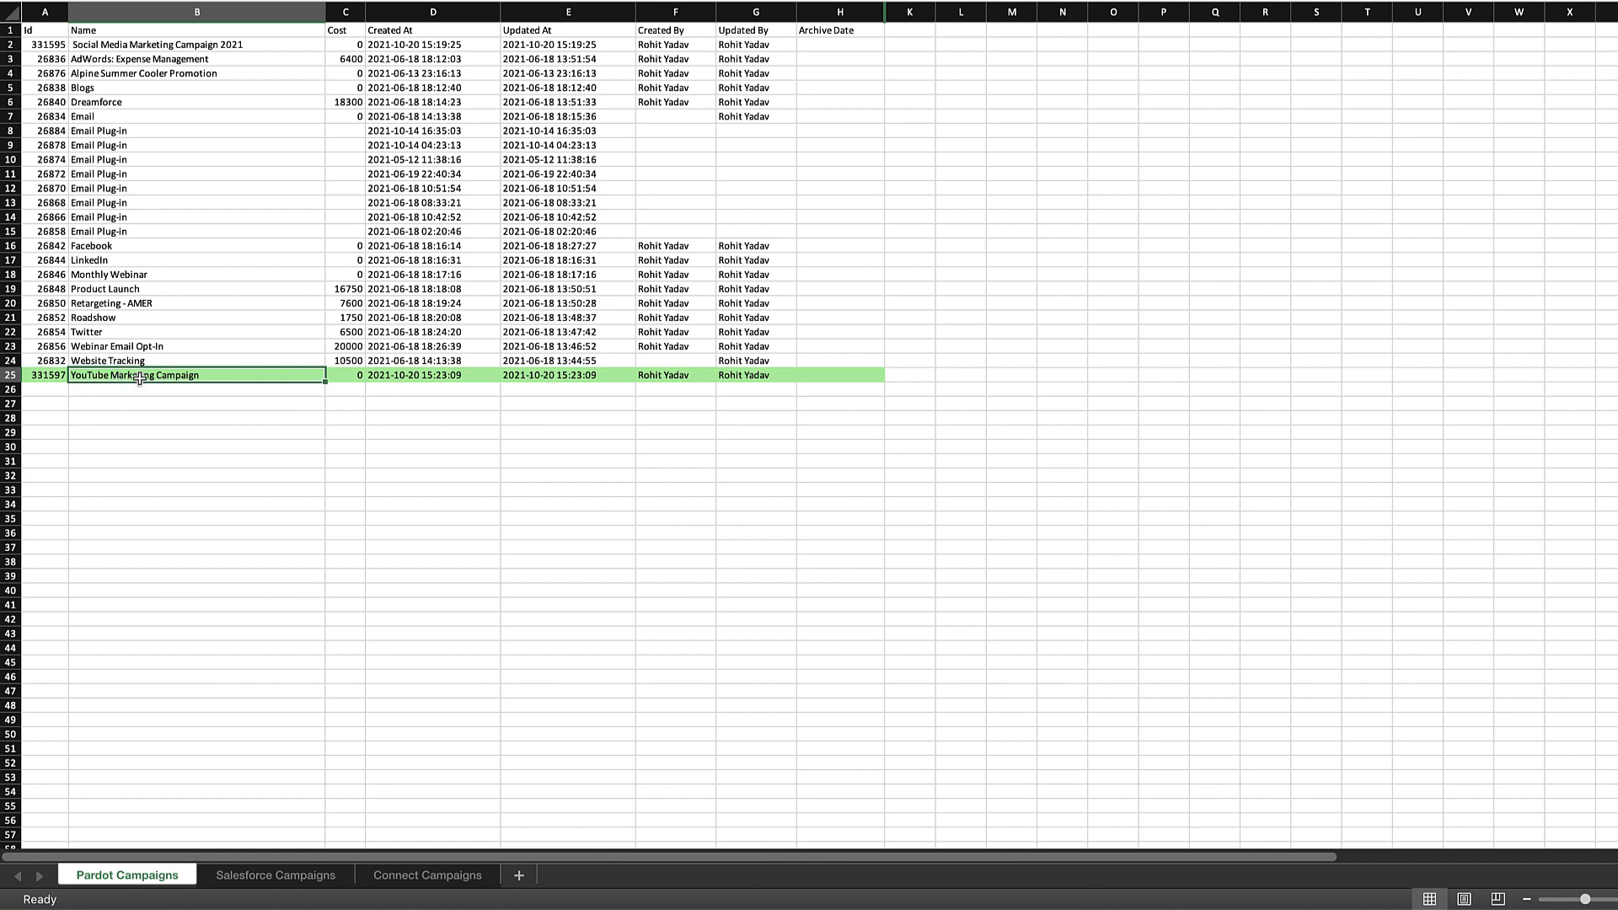
{"action": "left_click", "coordinate": [429, 380]}
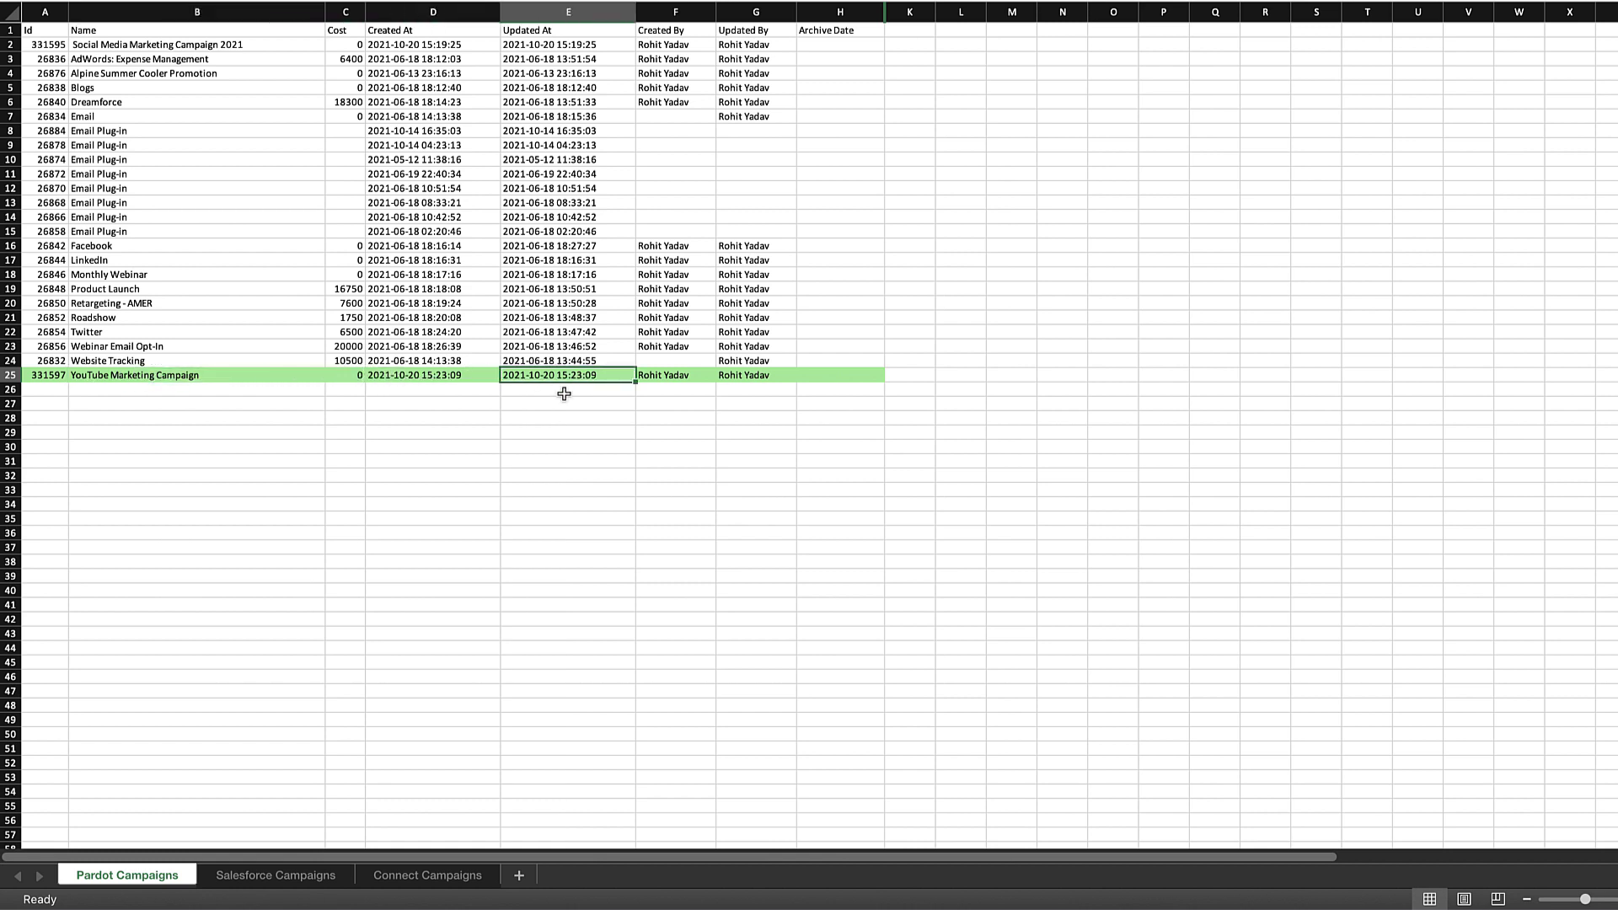
Check the YouTube Marketing Campaign's record type and Salesforce Id on the Salesforce Campaigns sheet, then view Connect Campaigns.
{"action": "left_click", "coordinate": [293, 880]}
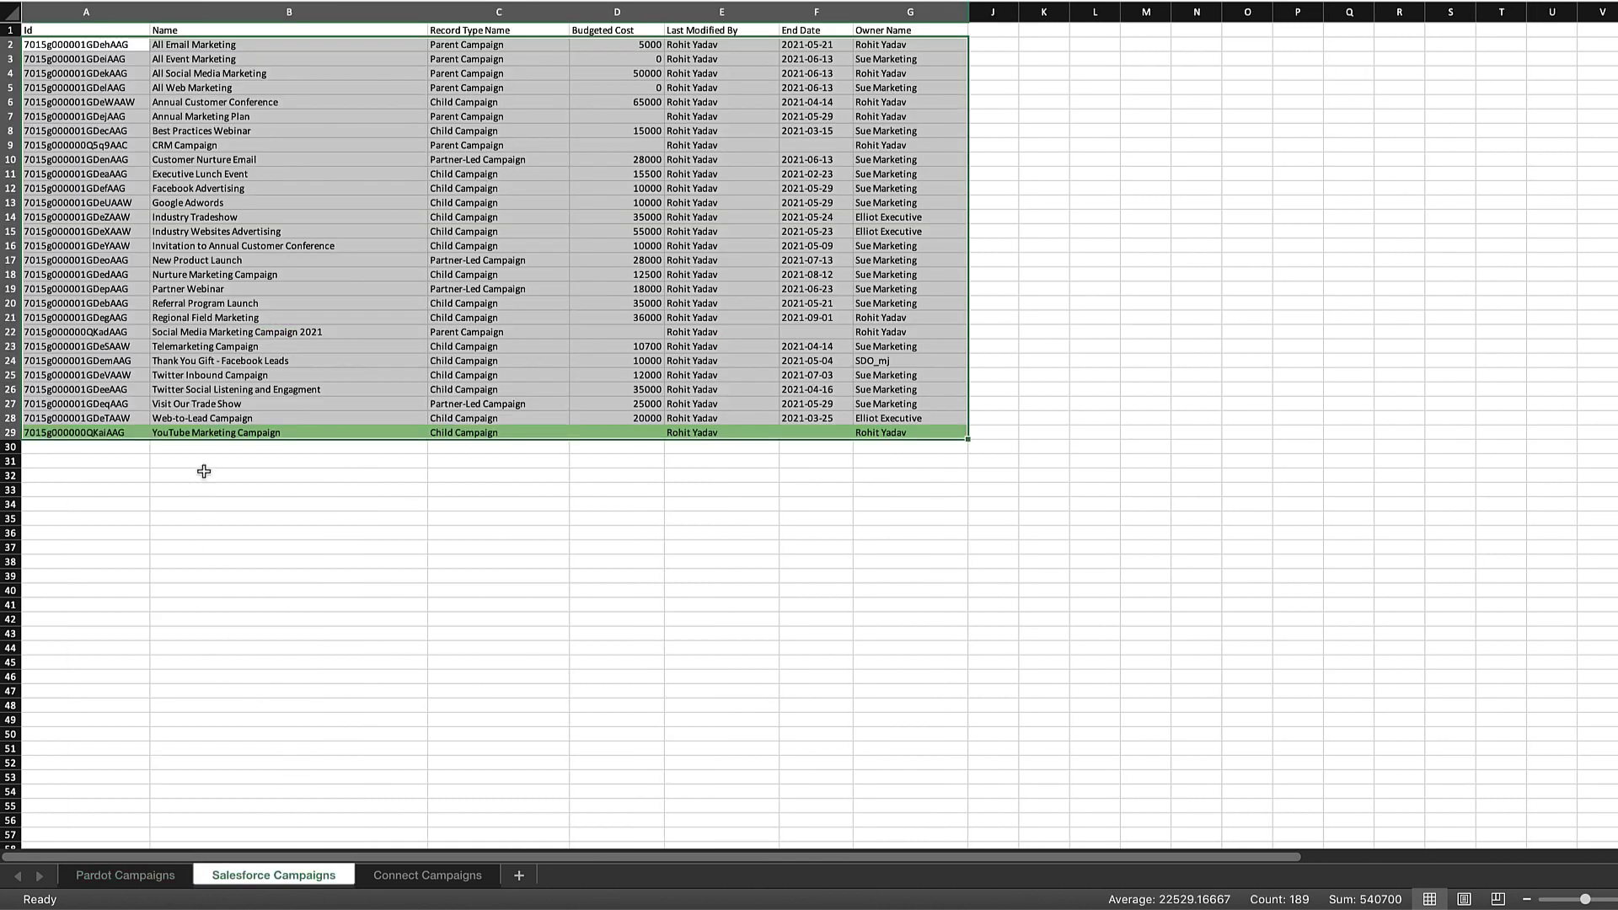
{"action": "left_click", "coordinate": [205, 433]}
{"action": "left_click", "coordinate": [469, 435]}
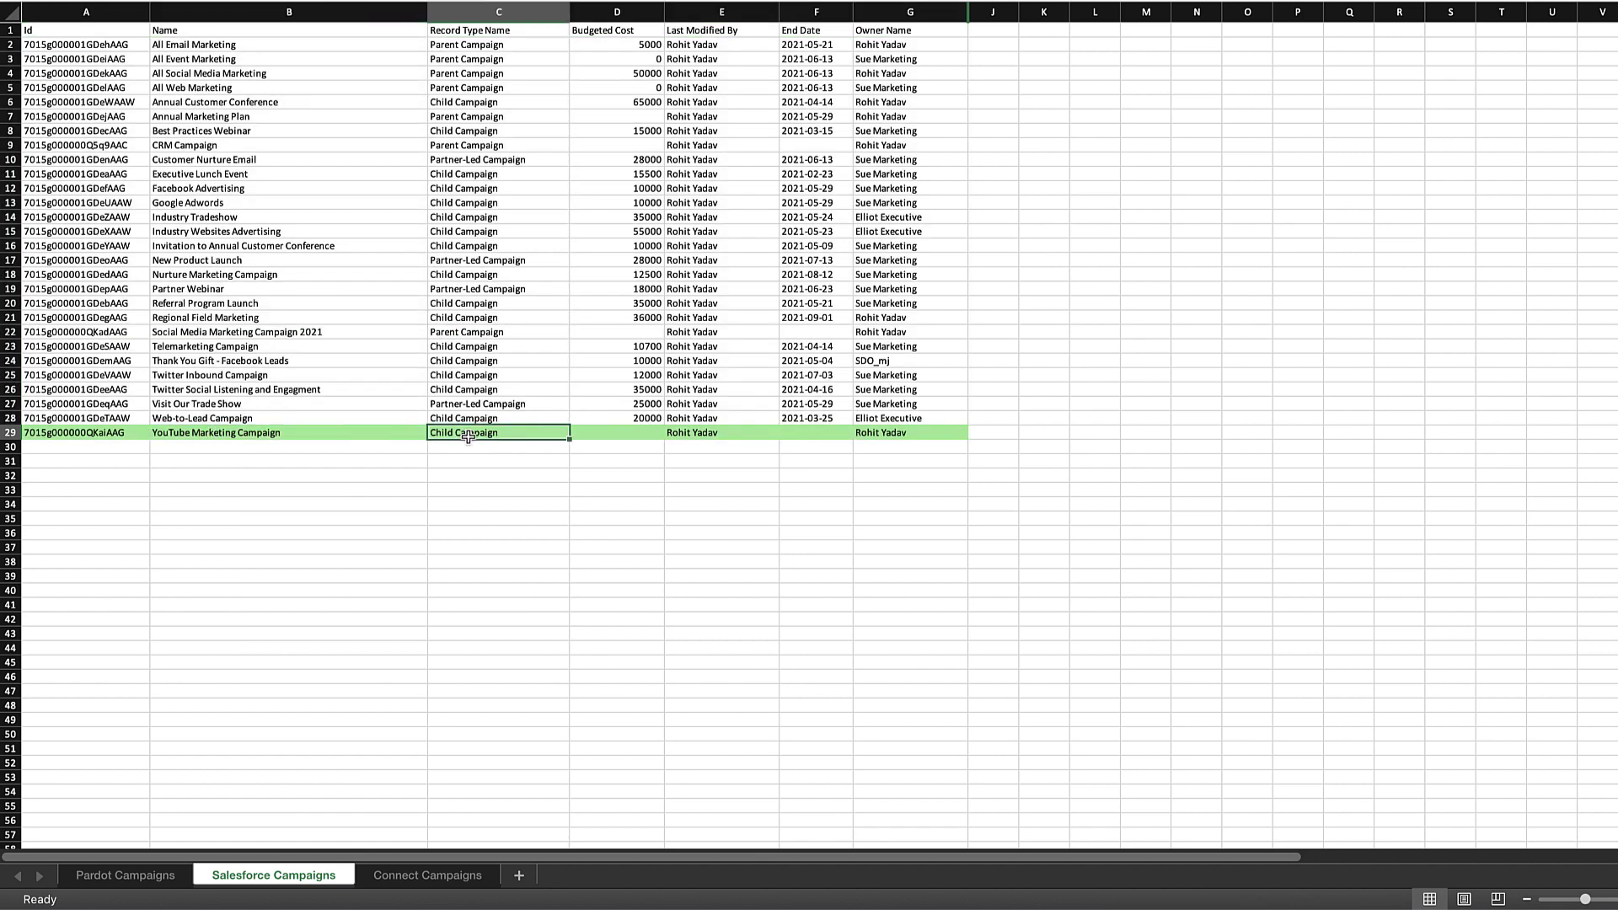
{"action": "left_click", "coordinate": [115, 433]}
{"action": "left_click", "coordinate": [400, 885]}
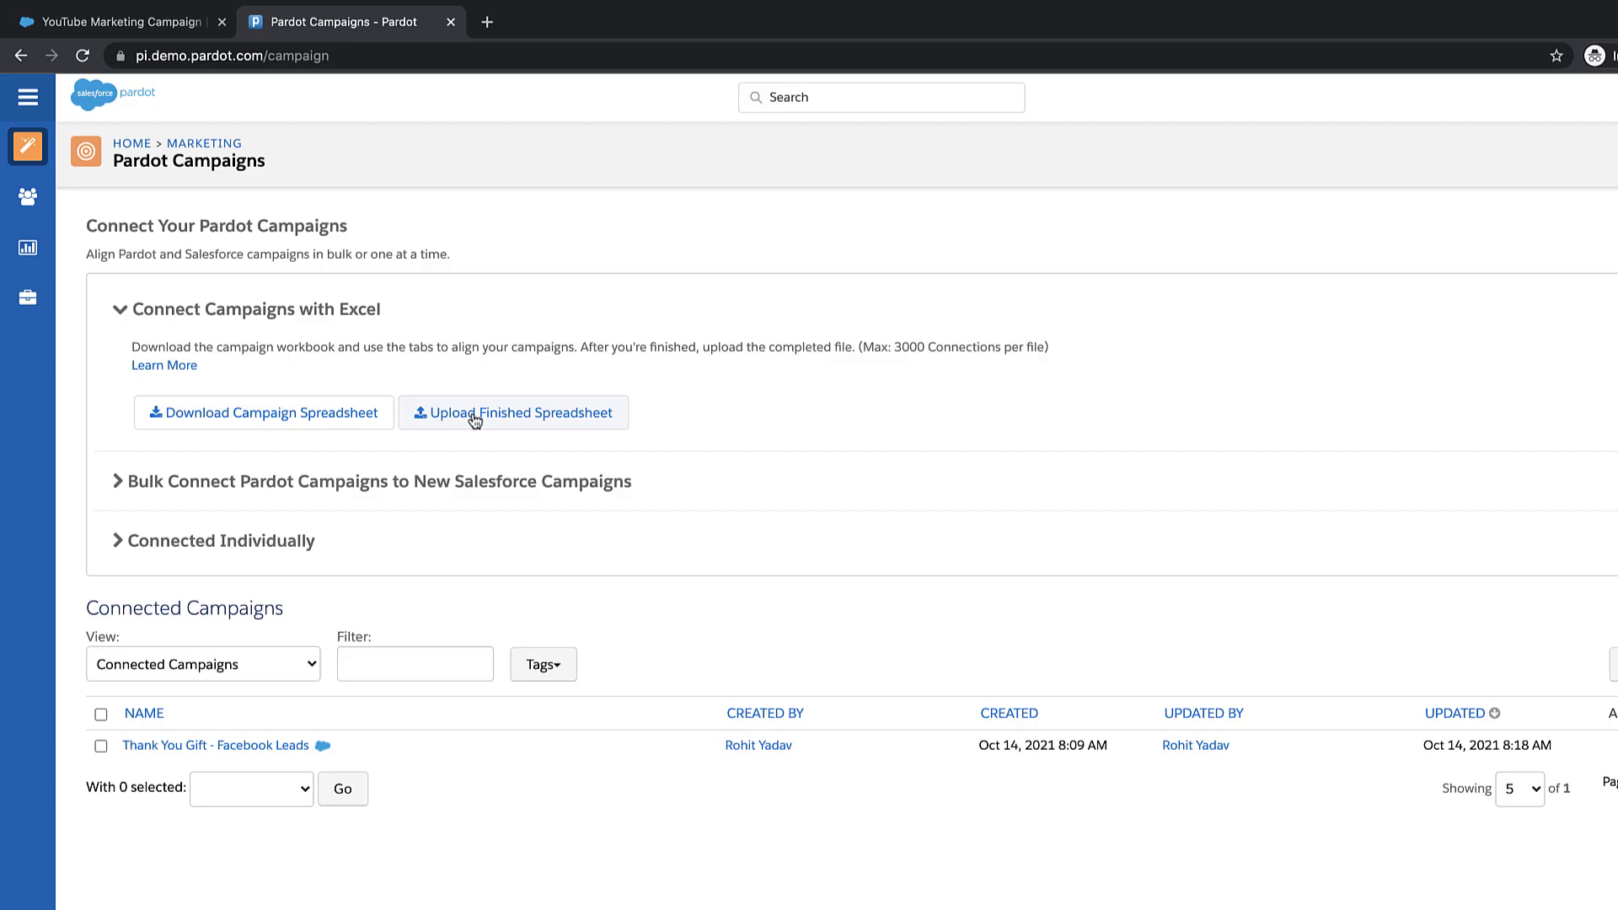
Upload the finished ConnectCampaigns (1).xlsx workbook to Pardot.
{"action": "left_click", "coordinate": [475, 420]}
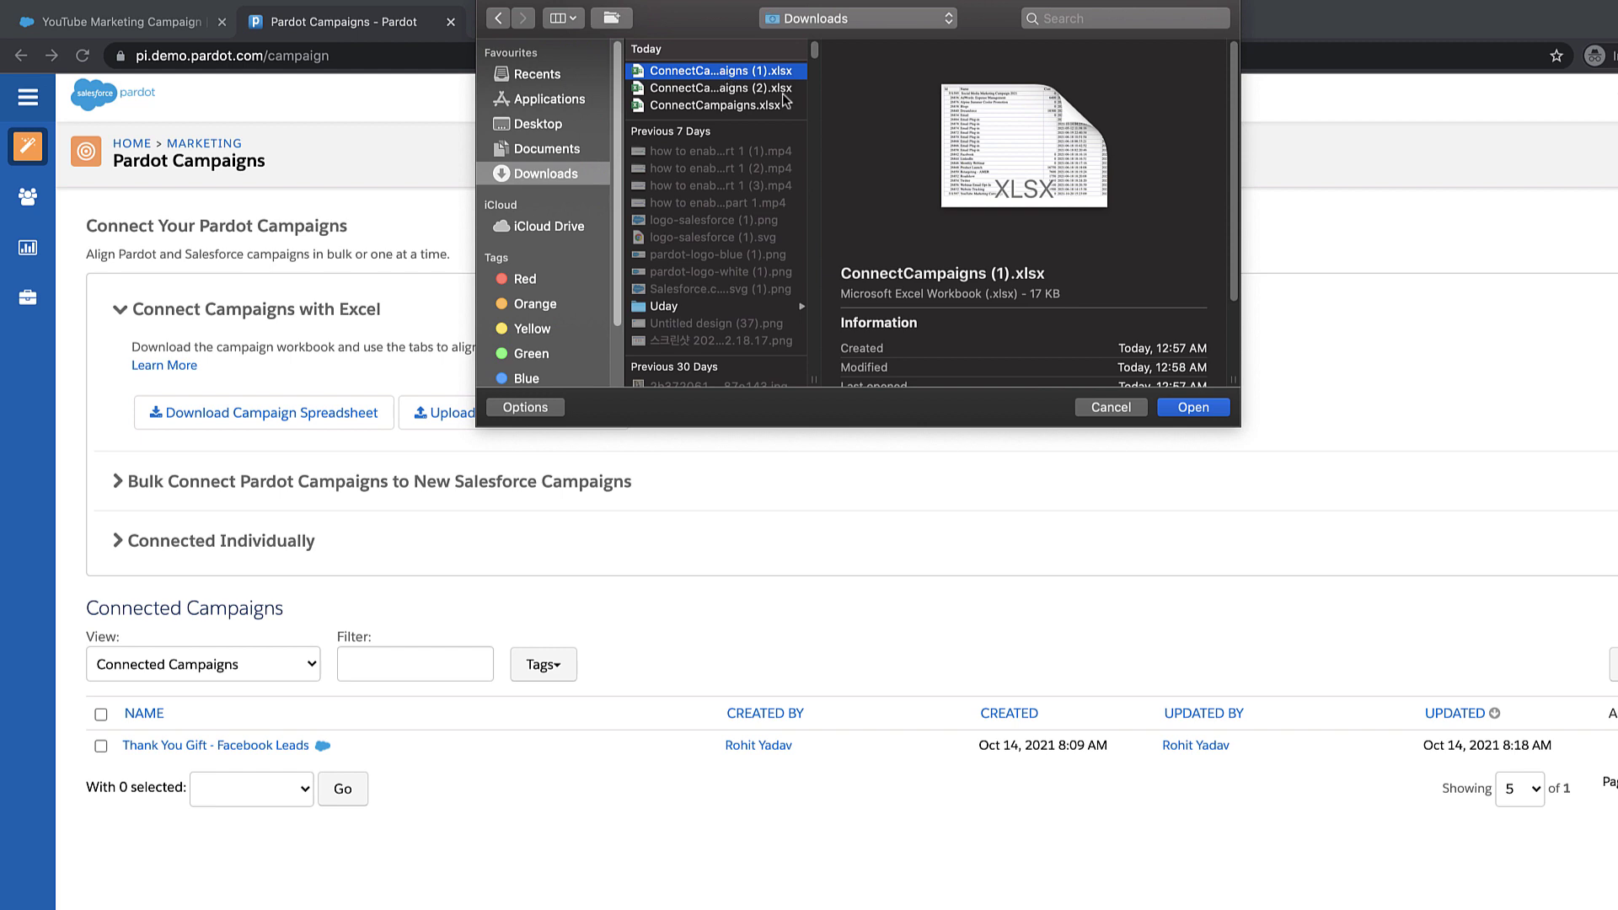
{"action": "left_click", "coordinate": [1179, 408]}
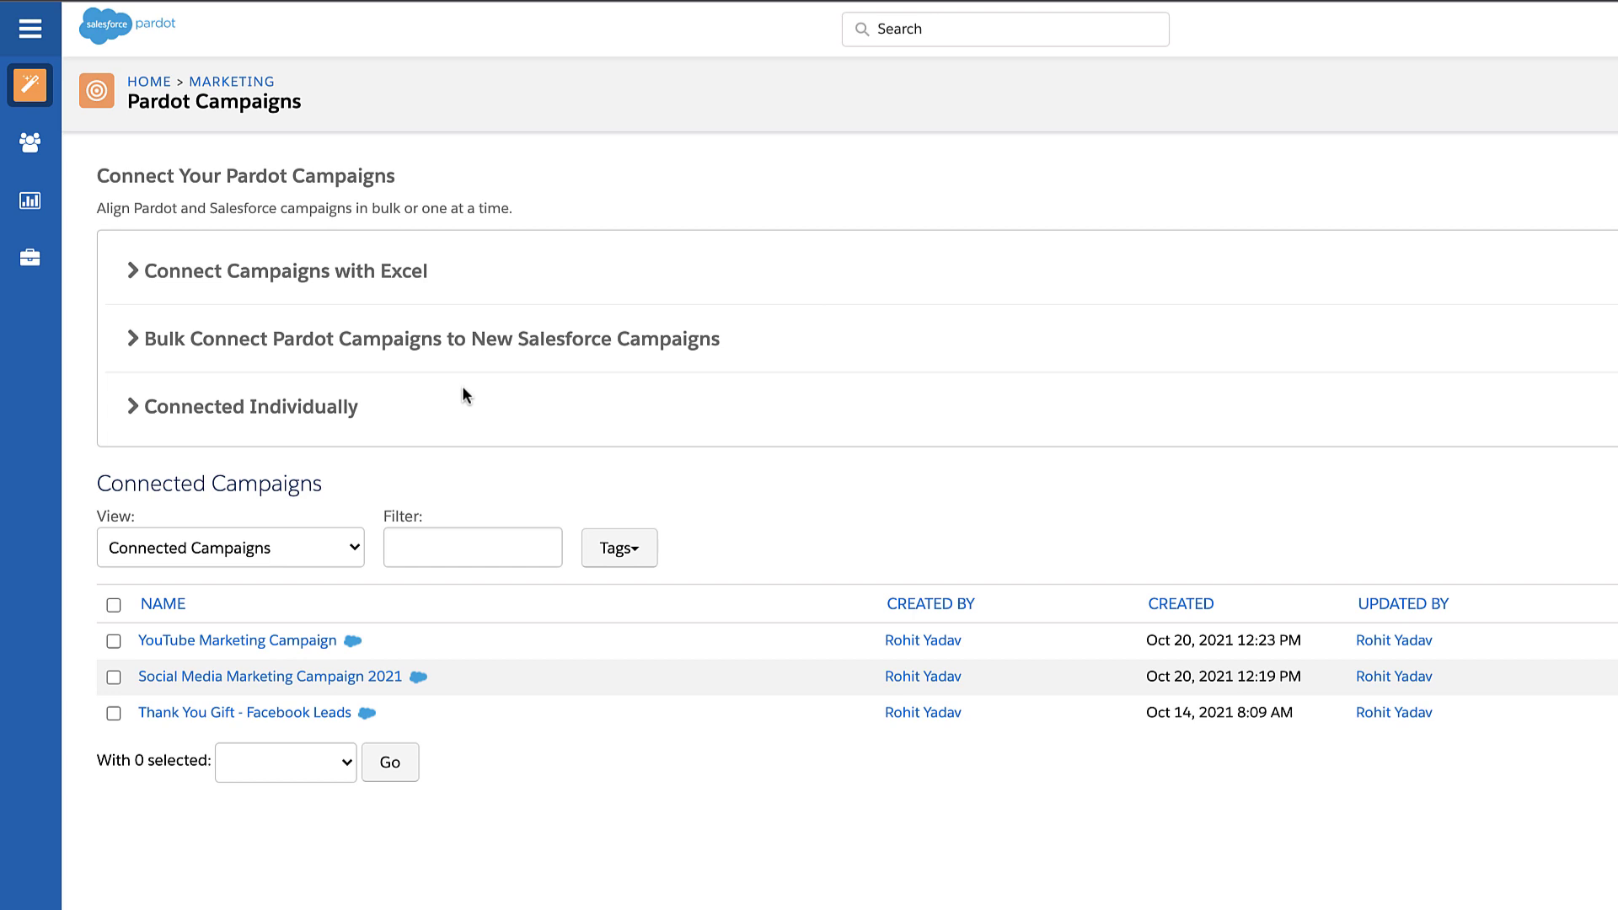
Expand Bulk Connect Pardot Campaigns to New Salesforce Campaigns and read its Learn More article.
{"action": "left_click", "coordinate": [126, 338]}
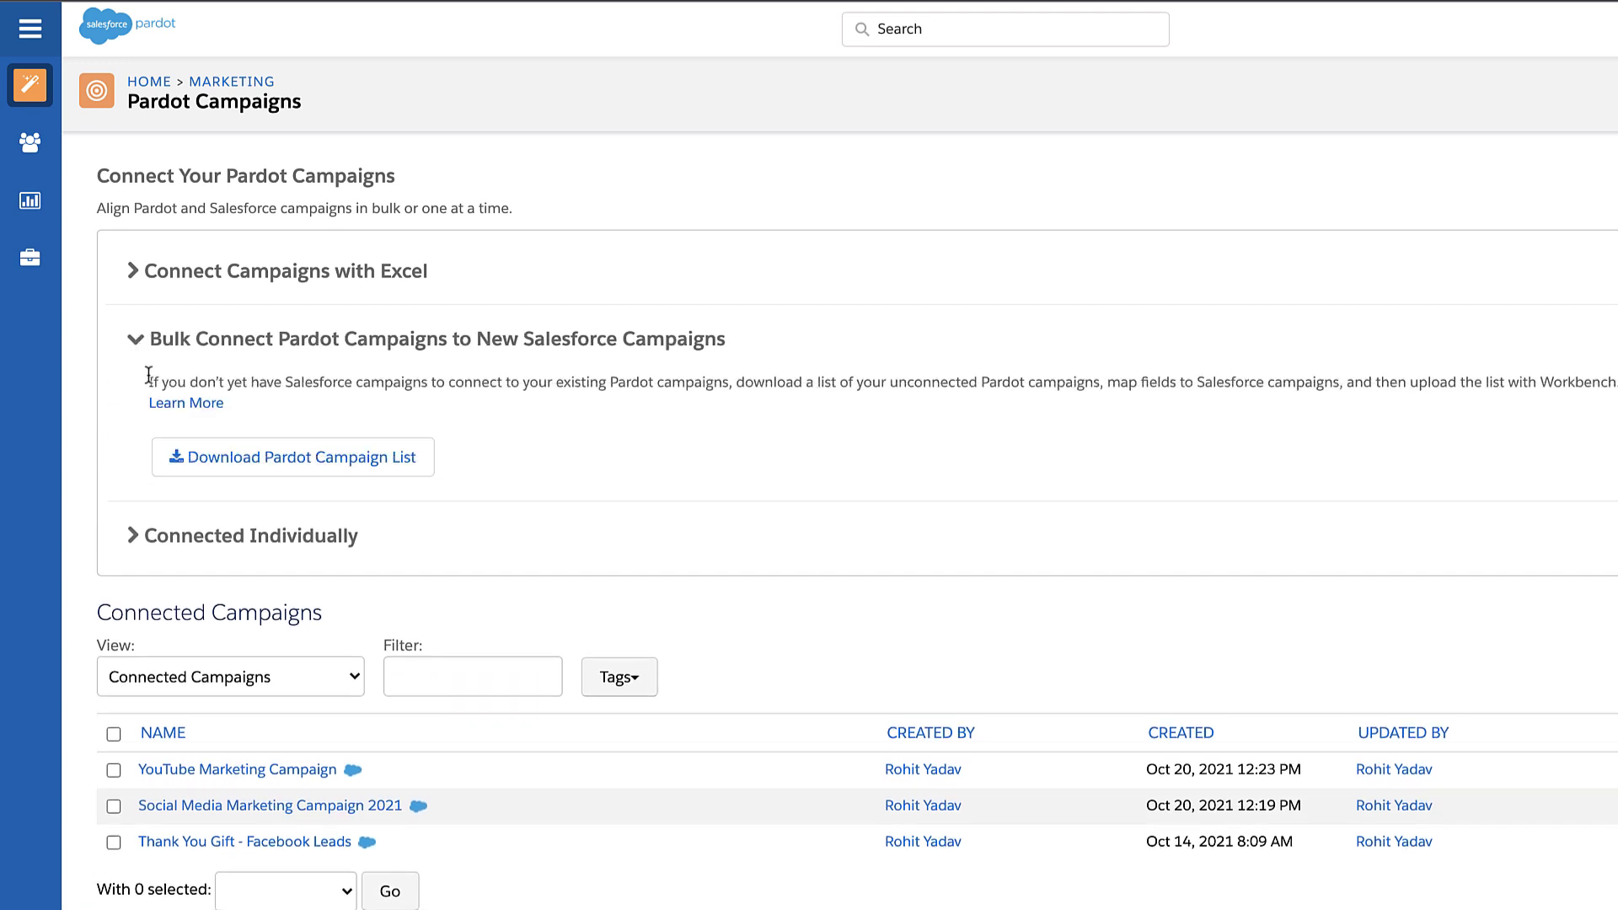
{"action": "left_click", "coordinate": [189, 407]}
{"action": "scroll", "coordinate": [927, 548], "scroll_direction": "down", "scroll_amount": 7}
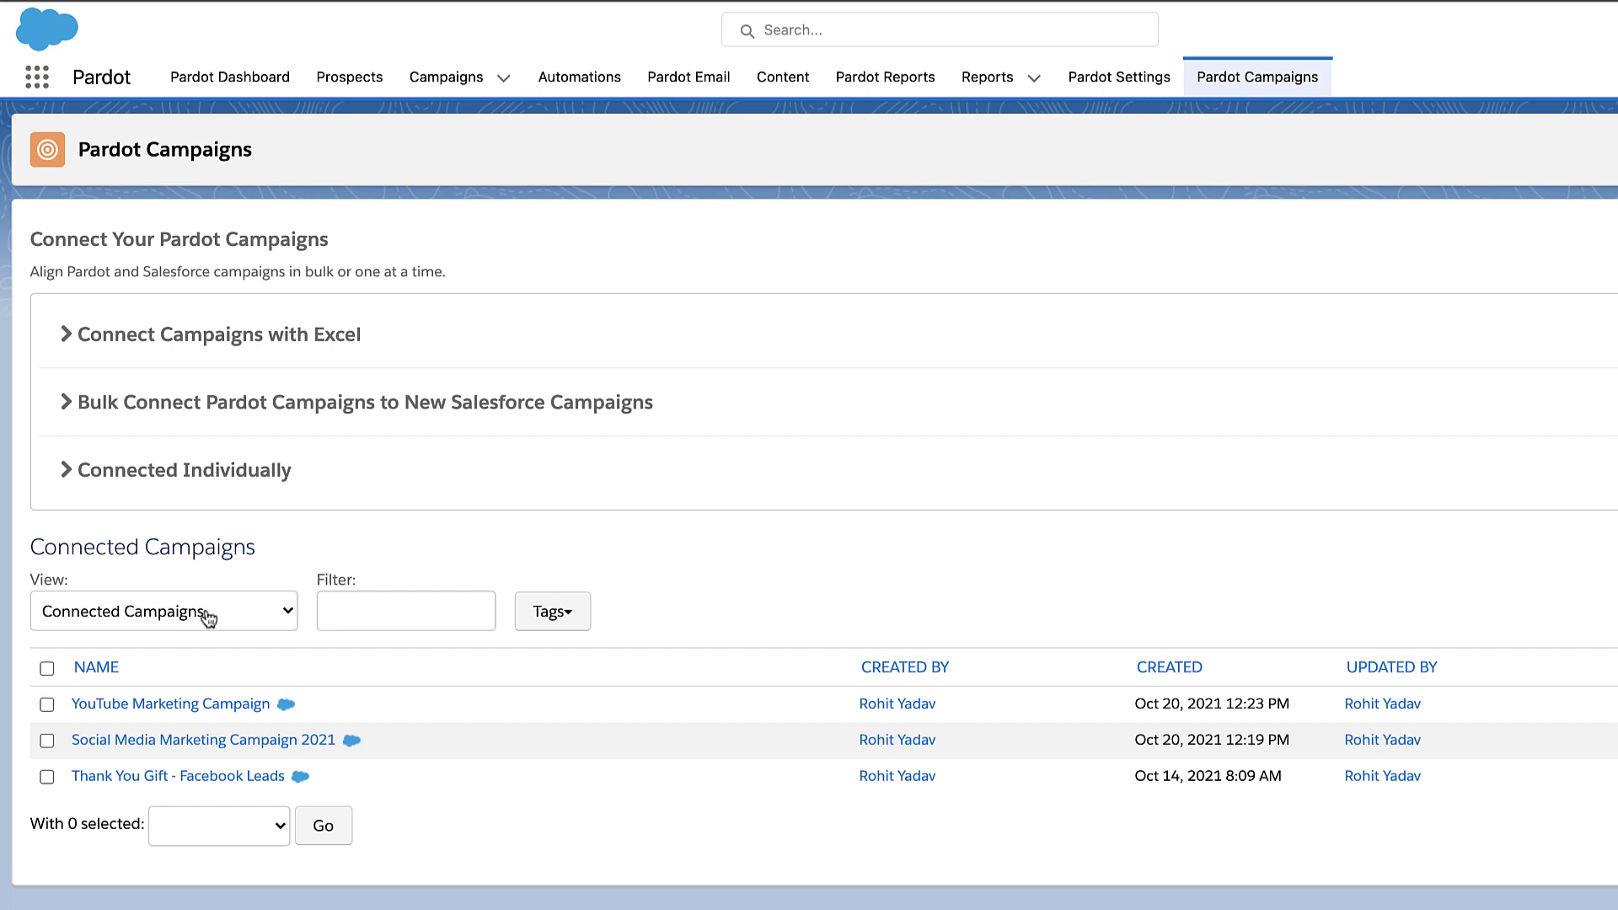
Switch the view to Unconnected Pardot Campaigns and open the actions for Monthly Webinar.
{"action": "left_click", "coordinate": [208, 619]}
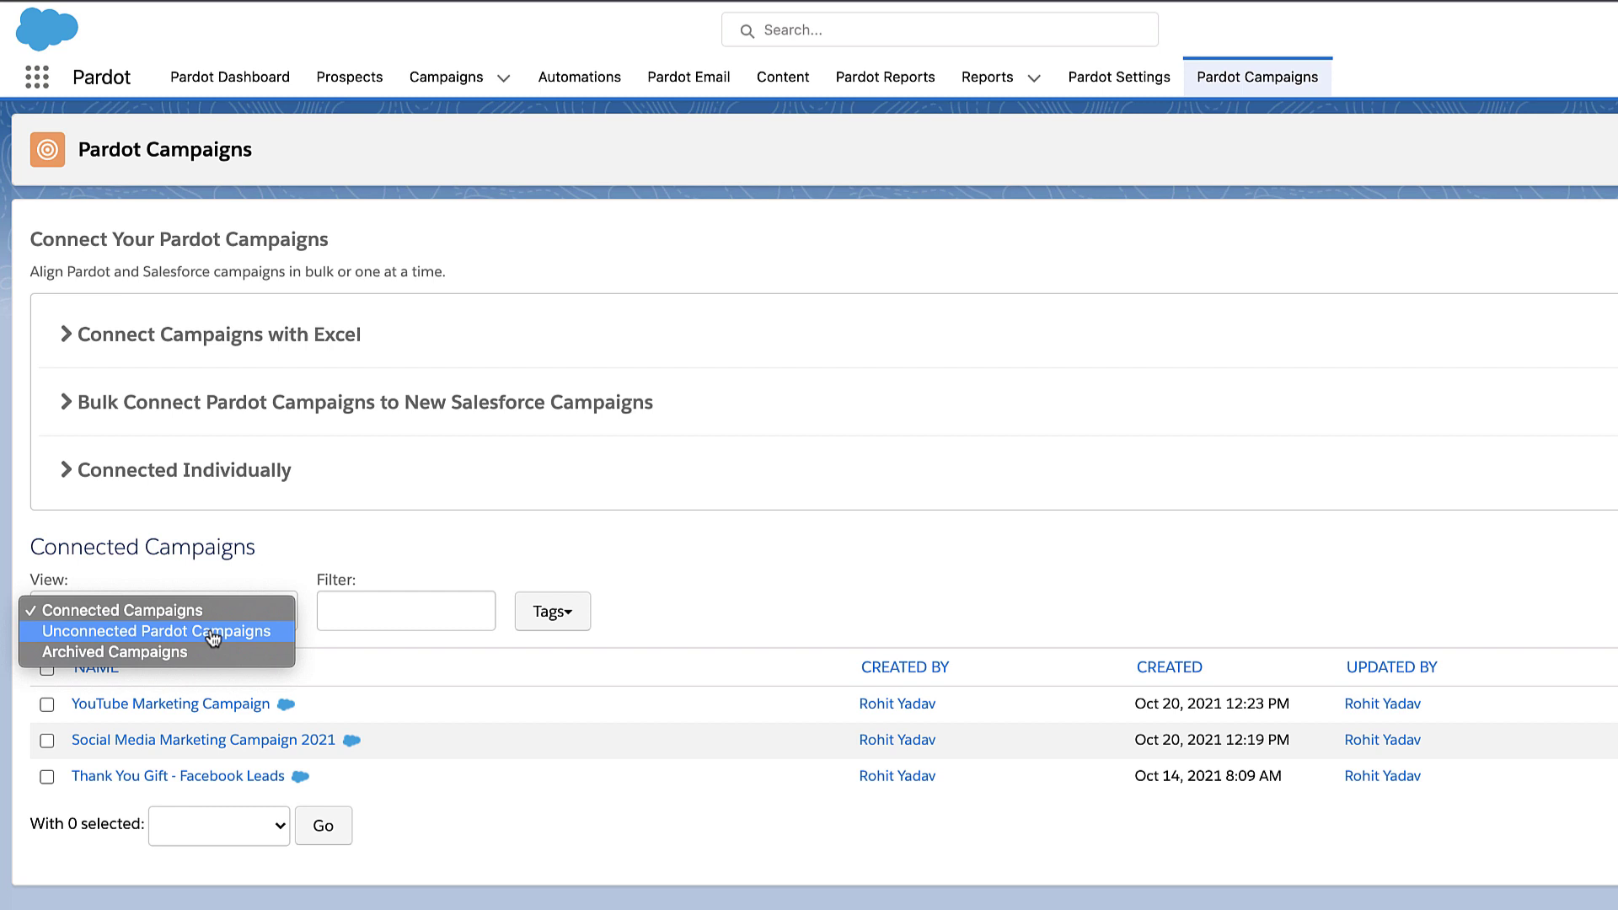
{"action": "left_click", "coordinate": [211, 631]}
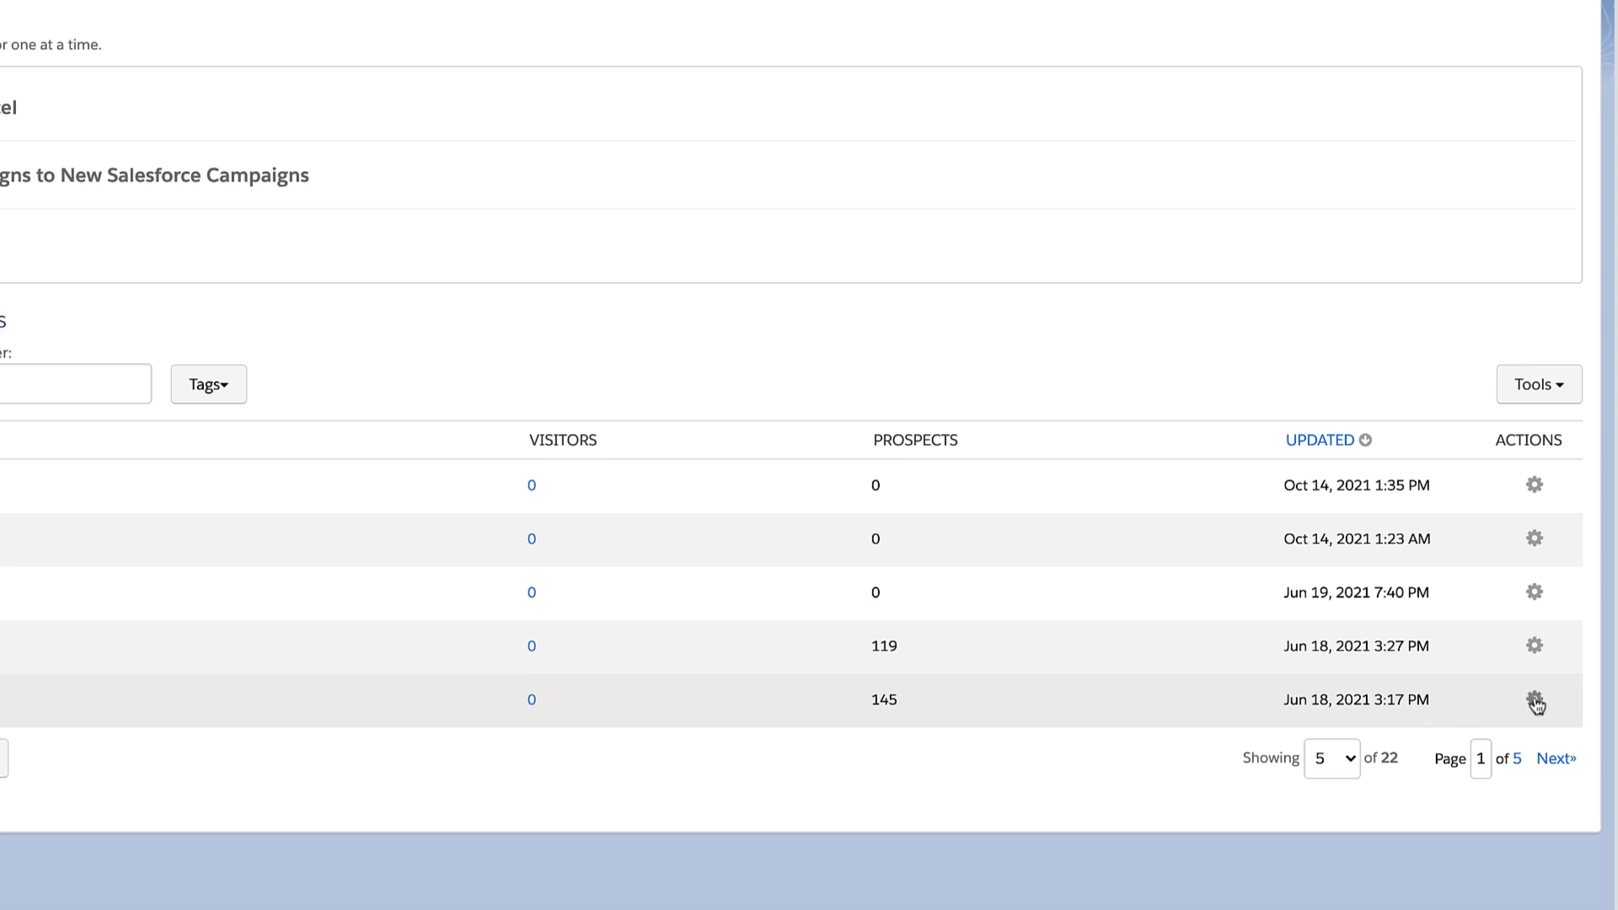
{"action": "left_click", "coordinate": [1534, 700]}
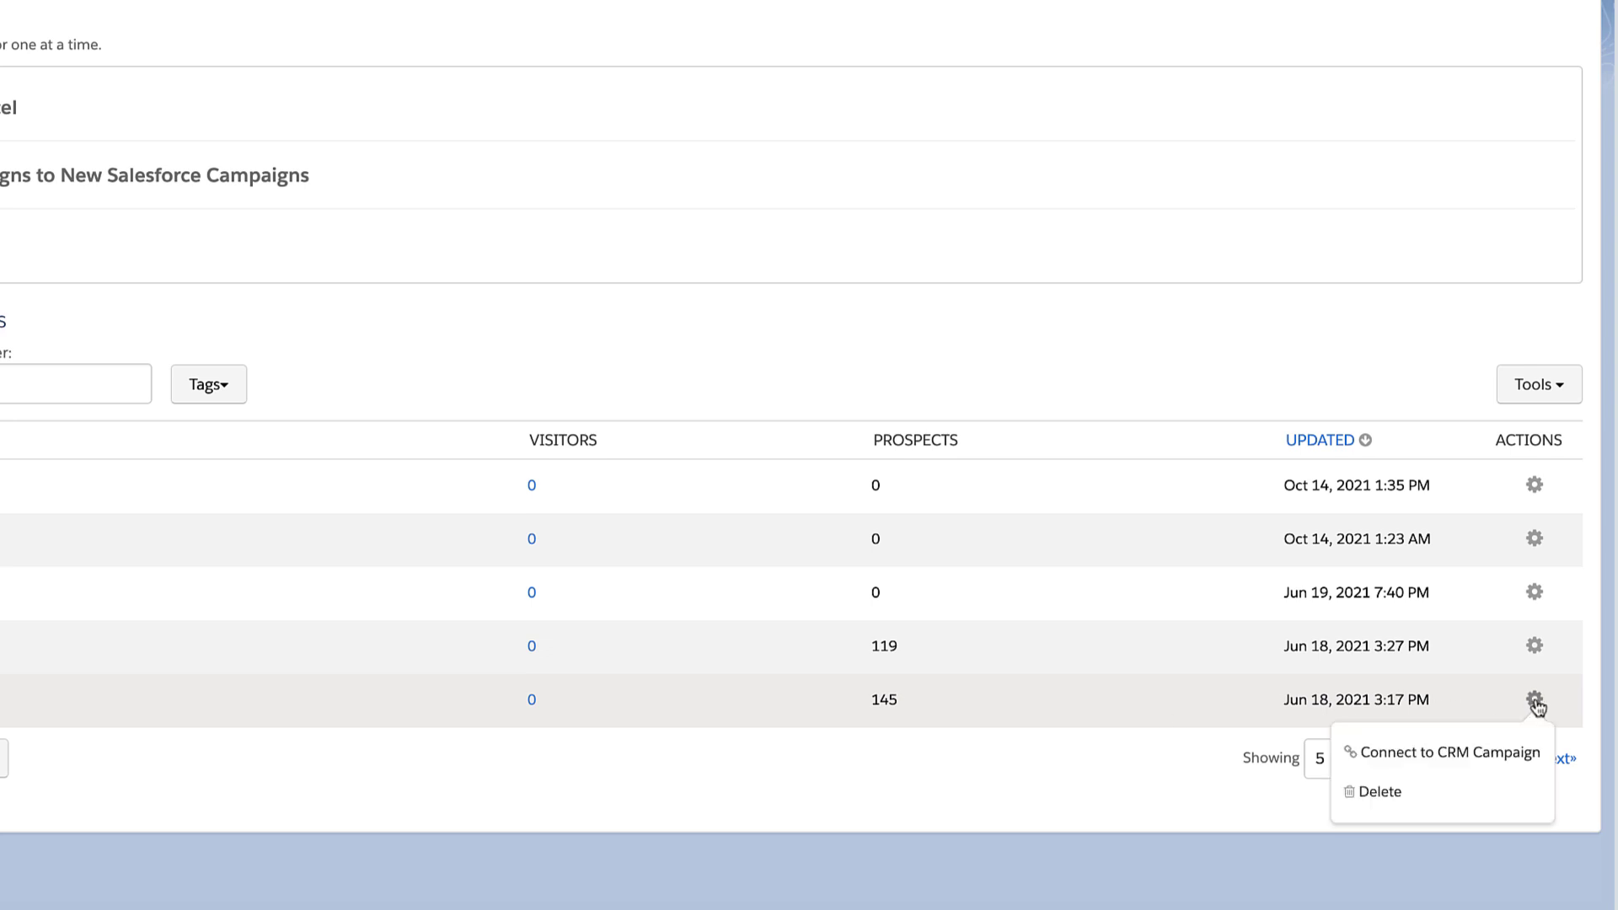
Connect Monthly Webinar to the Best Practices Webinar CRM campaign, save, and confirm it under Connected Campaigns.
{"action": "left_click", "coordinate": [1506, 756]}
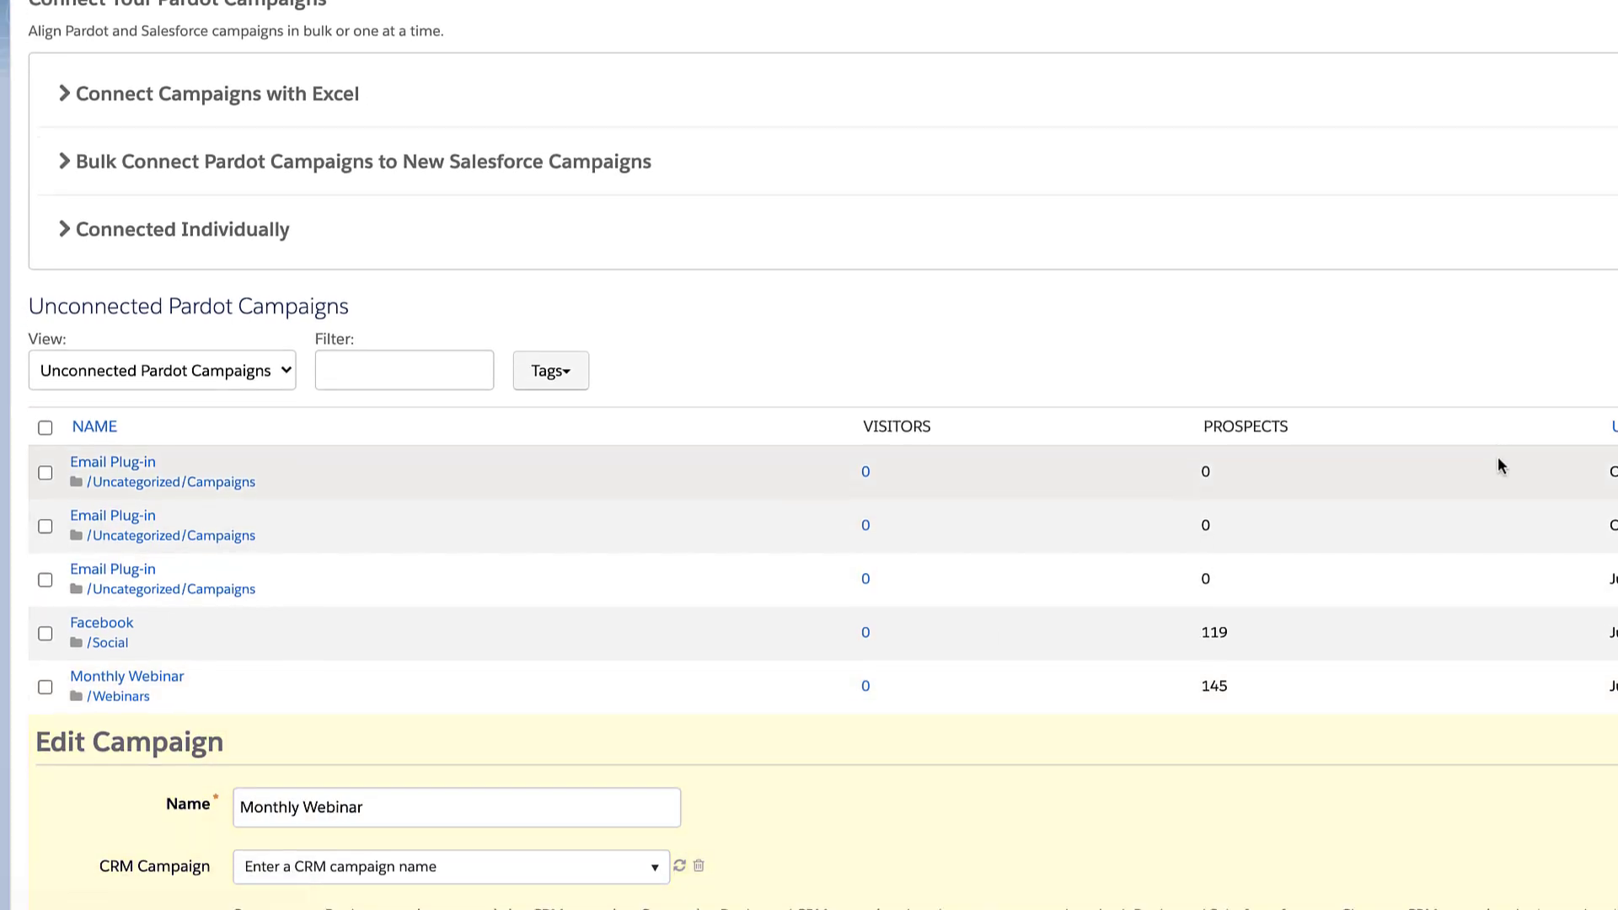
{"action": "scroll", "coordinate": [1498, 466], "scroll_direction": "down", "scroll_amount": 5}
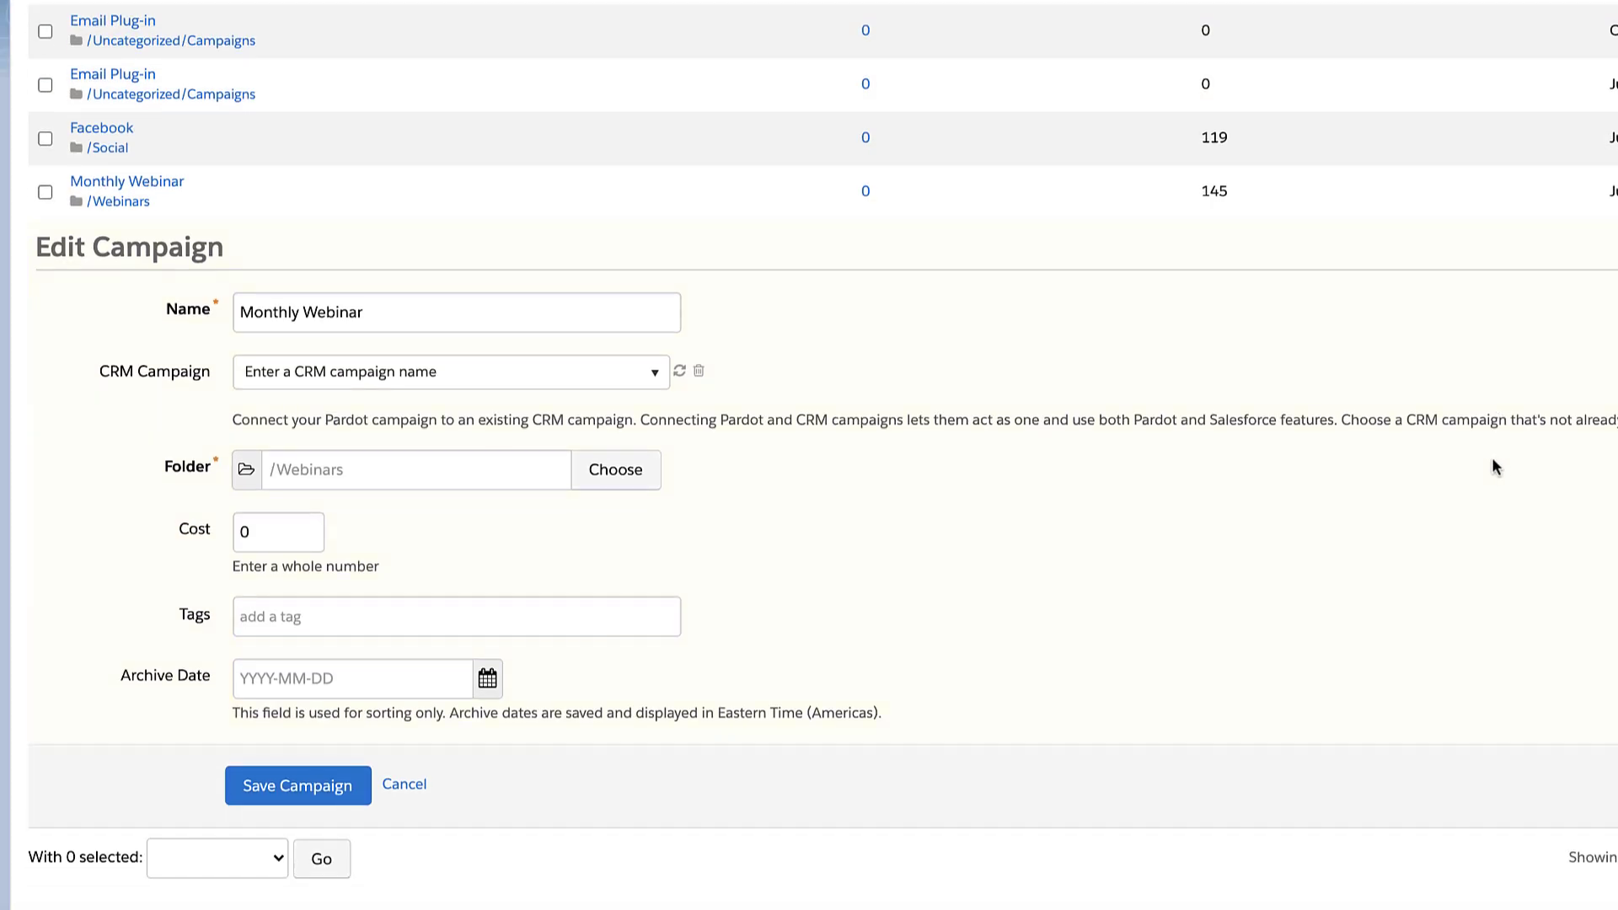
{"action": "left_click", "coordinate": [567, 370]}
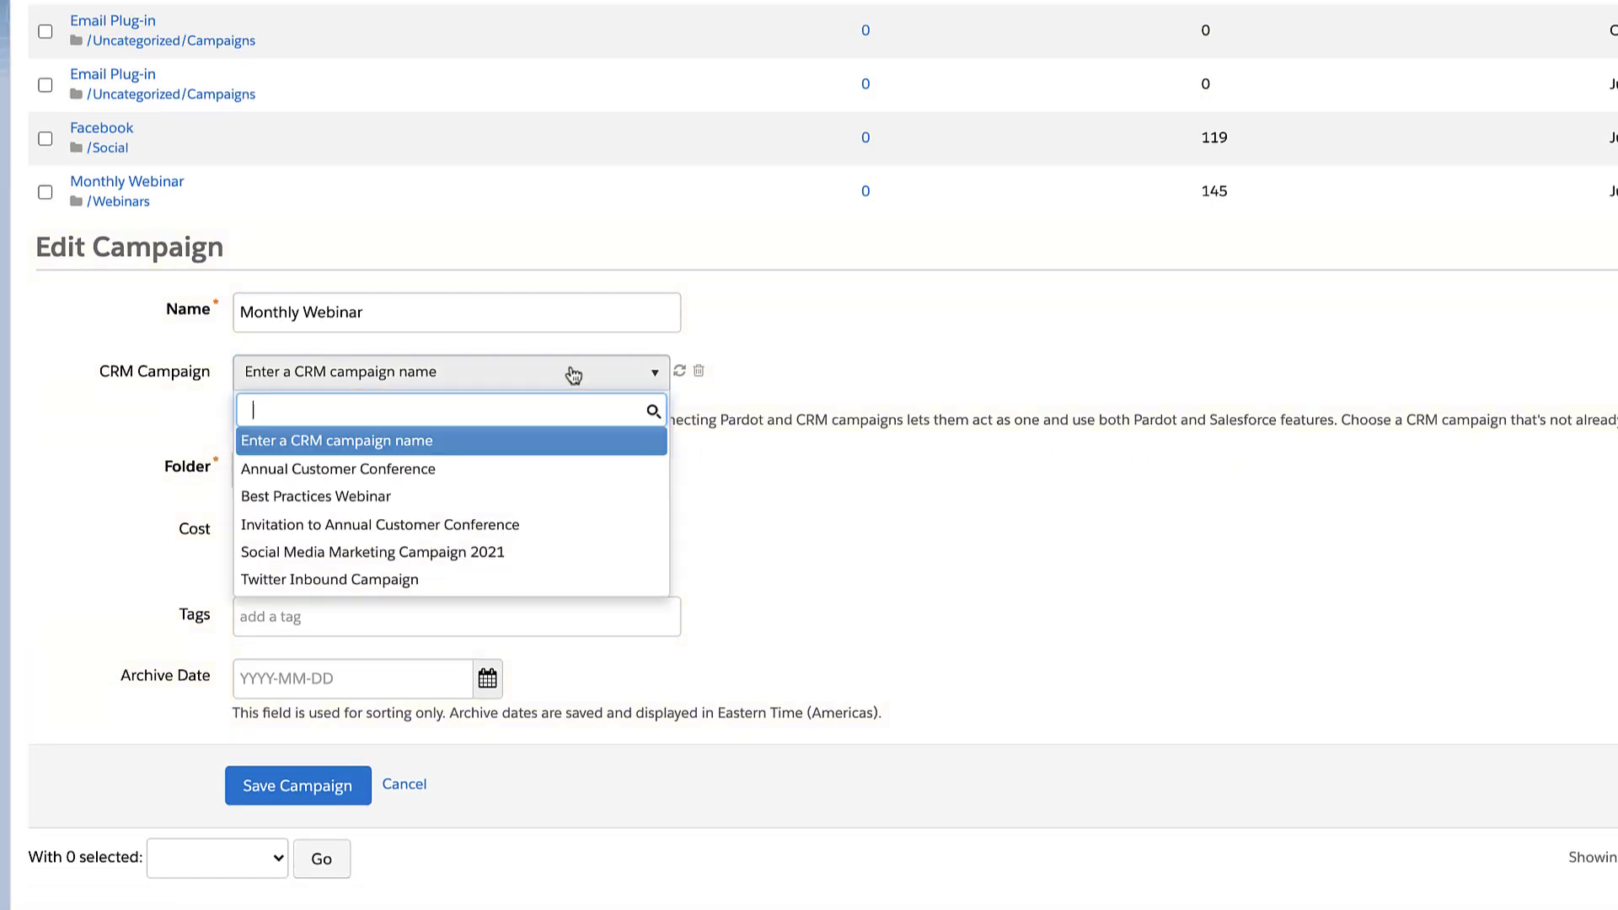
{"action": "left_click", "coordinate": [574, 494]}
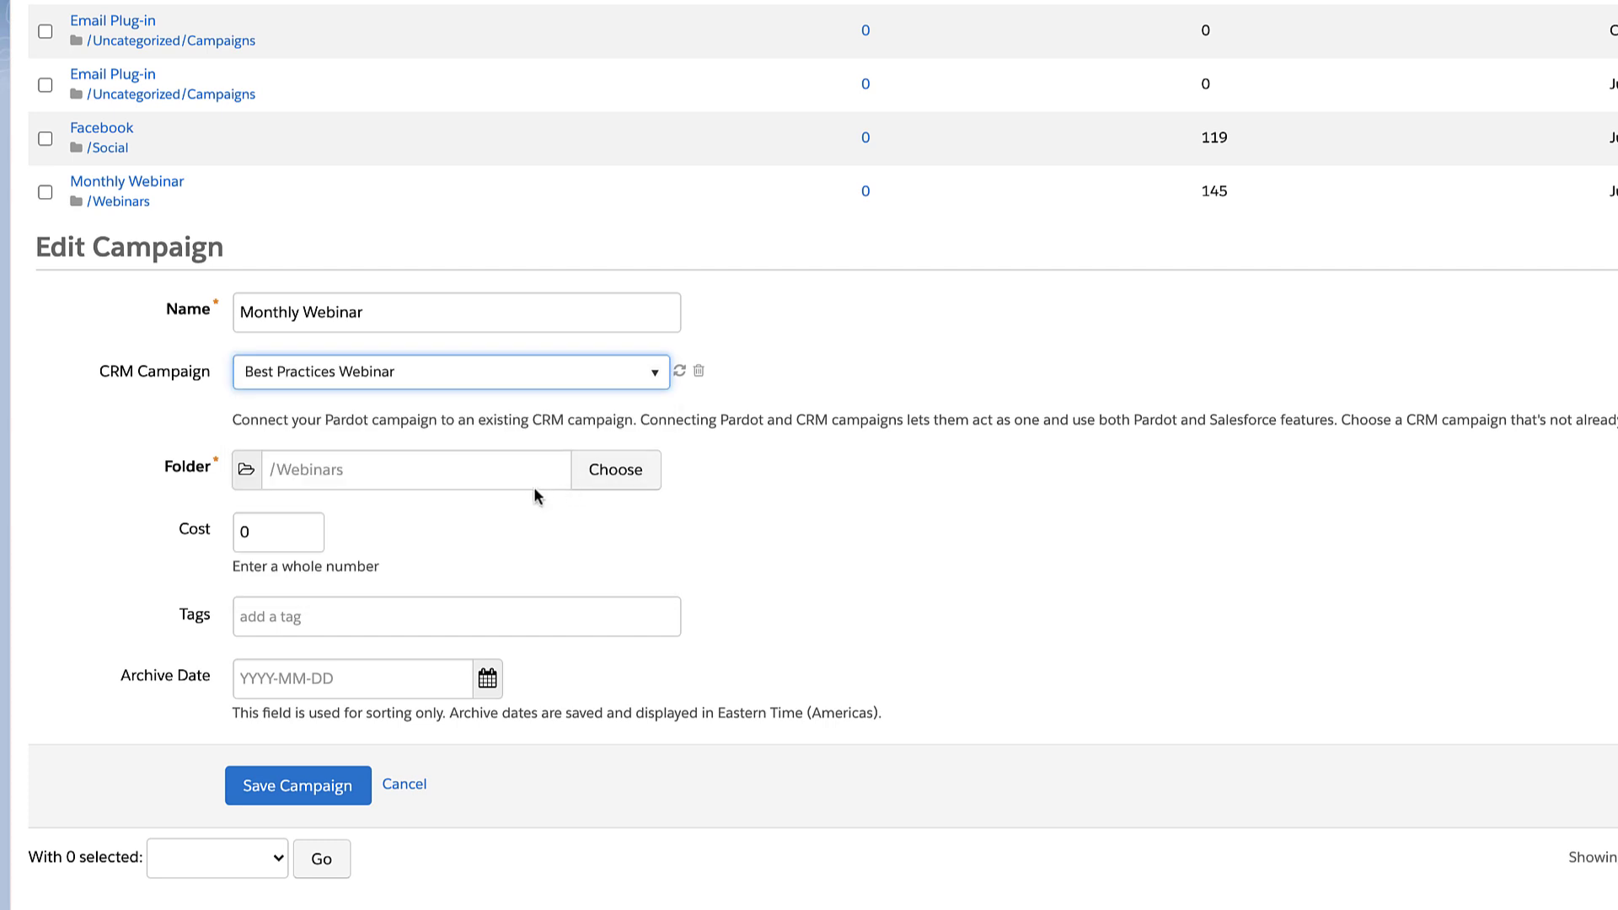
{"action": "left_click", "coordinate": [310, 797]}
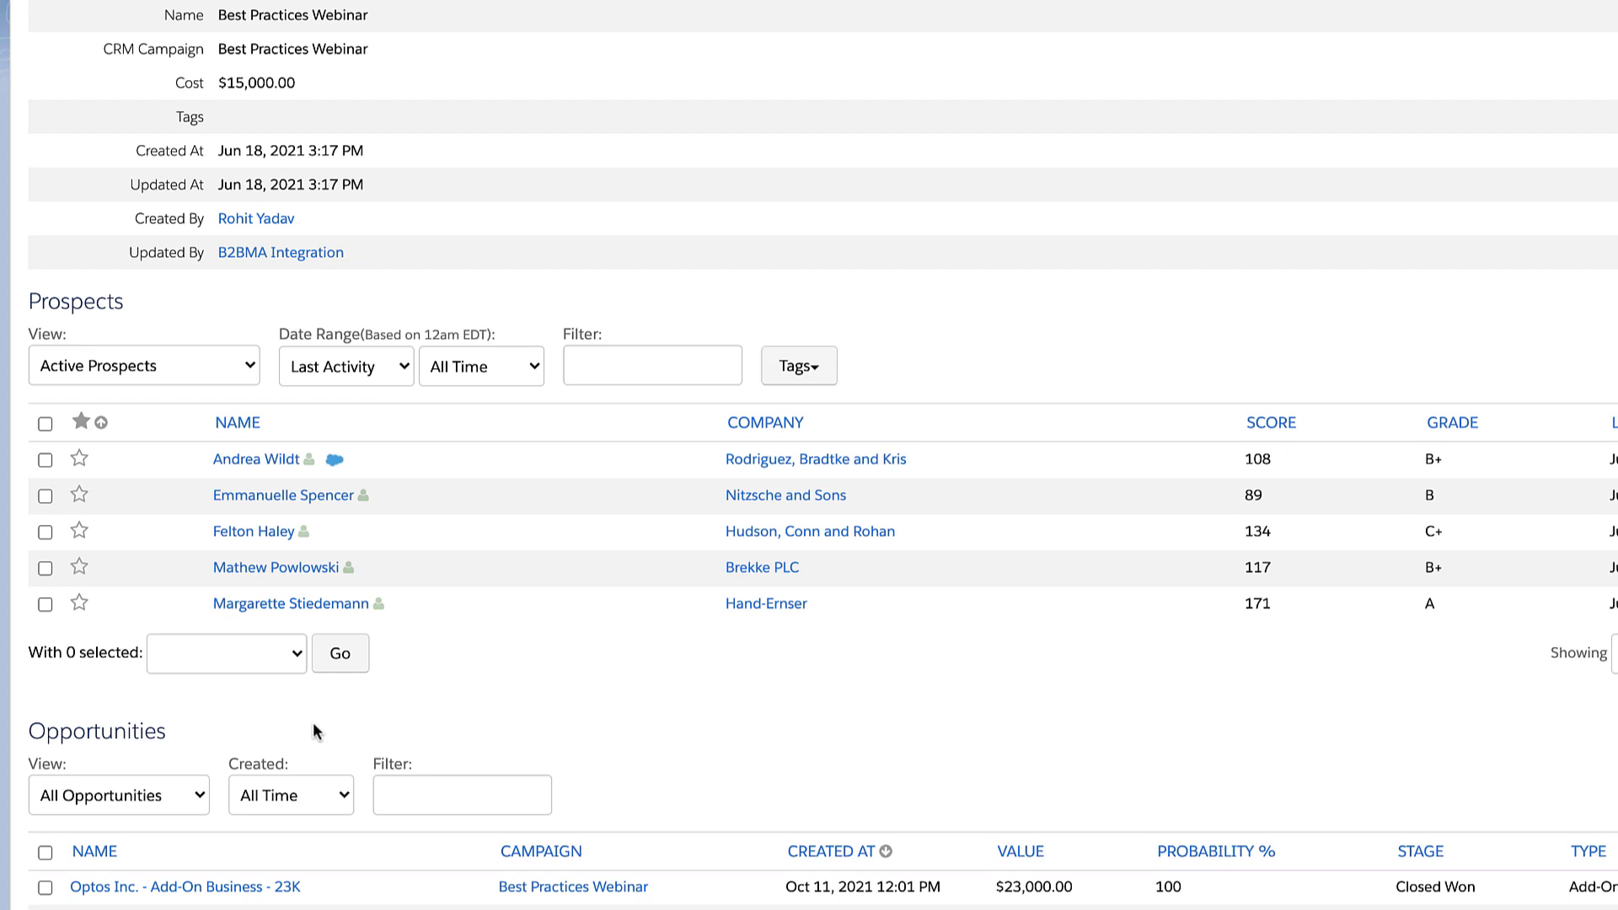
{"action": "scroll", "coordinate": [595, 627], "scroll_direction": "up", "scroll_amount": 4}
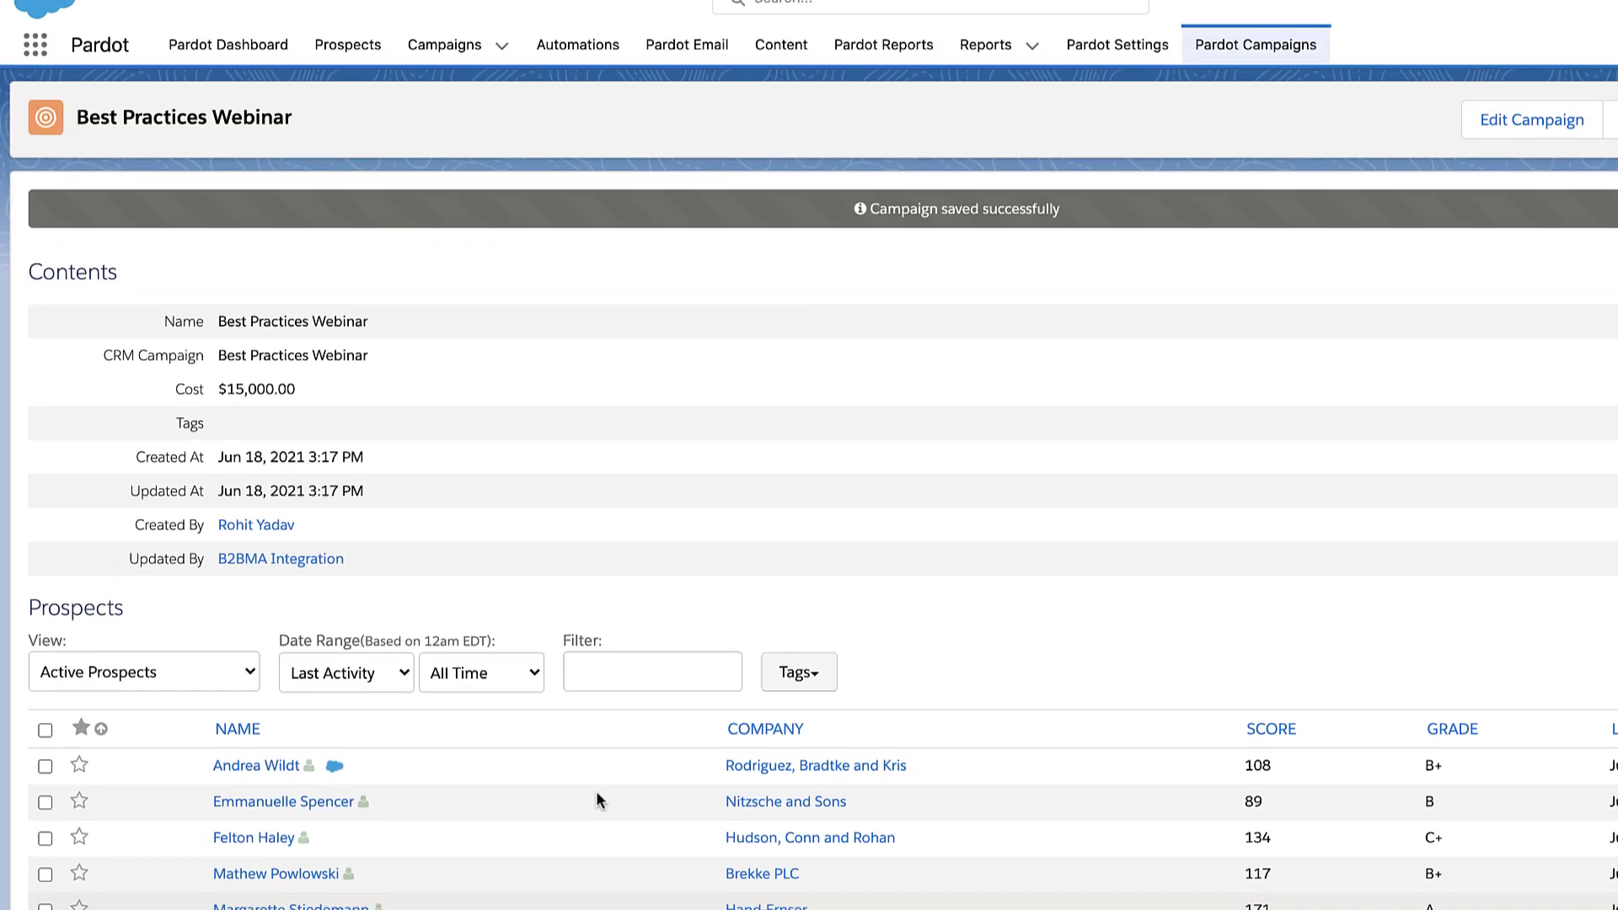
{"action": "scroll", "coordinate": [596, 801], "scroll_direction": "up", "scroll_amount": 1}
{"action": "left_click", "coordinate": [1233, 89]}
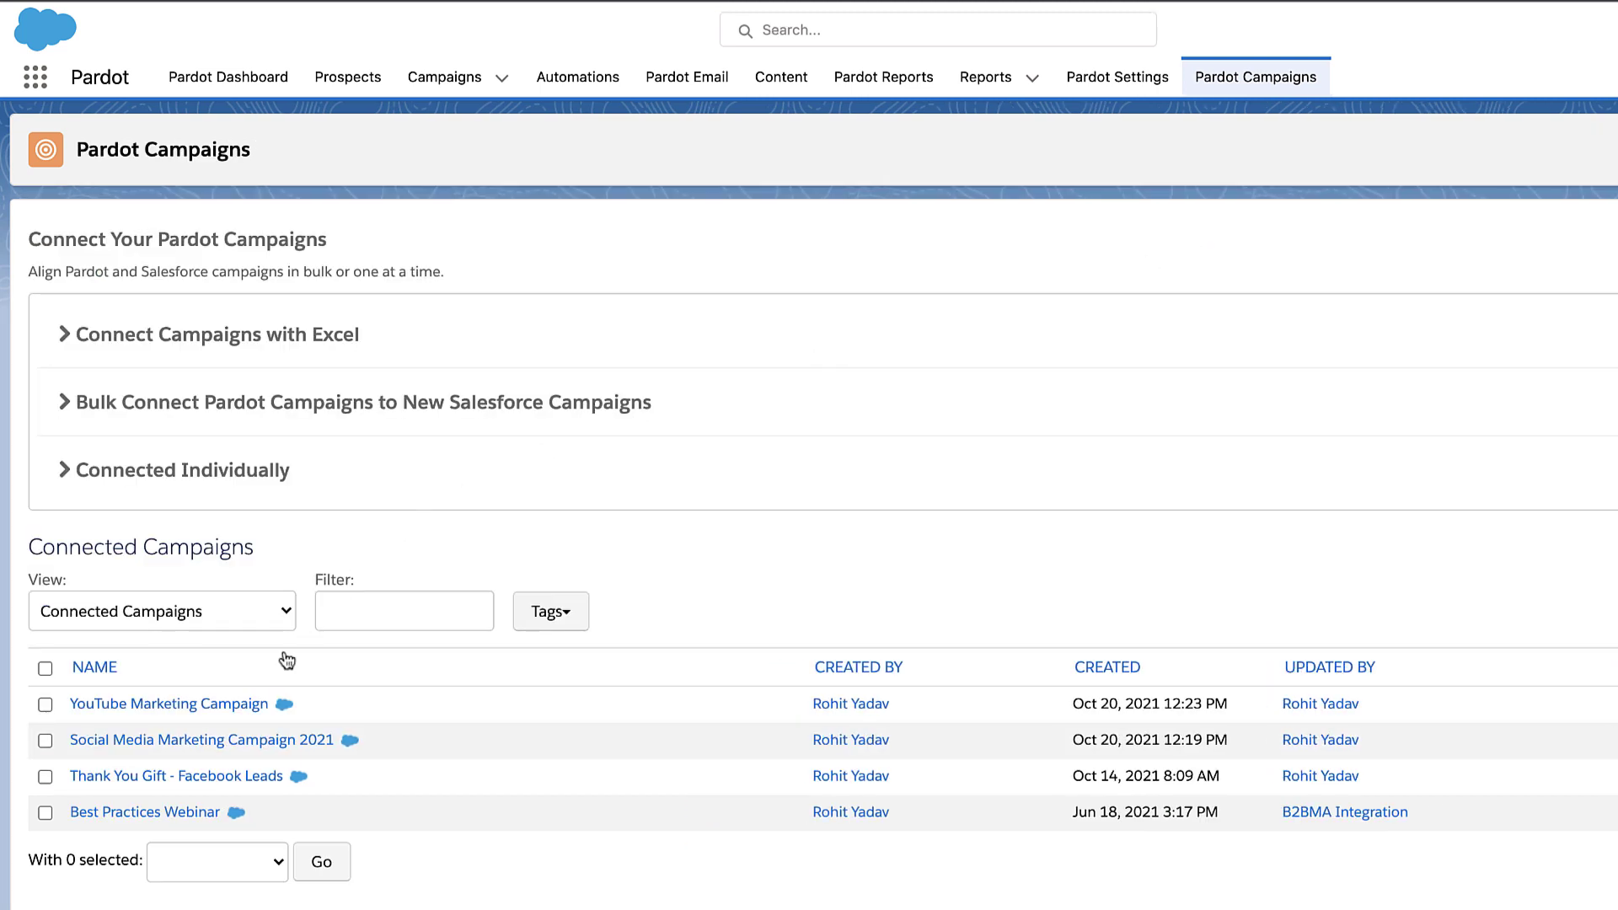
{"action": "left_click_drag", "start_coordinate": [61, 817], "coordinate": [273, 811]}
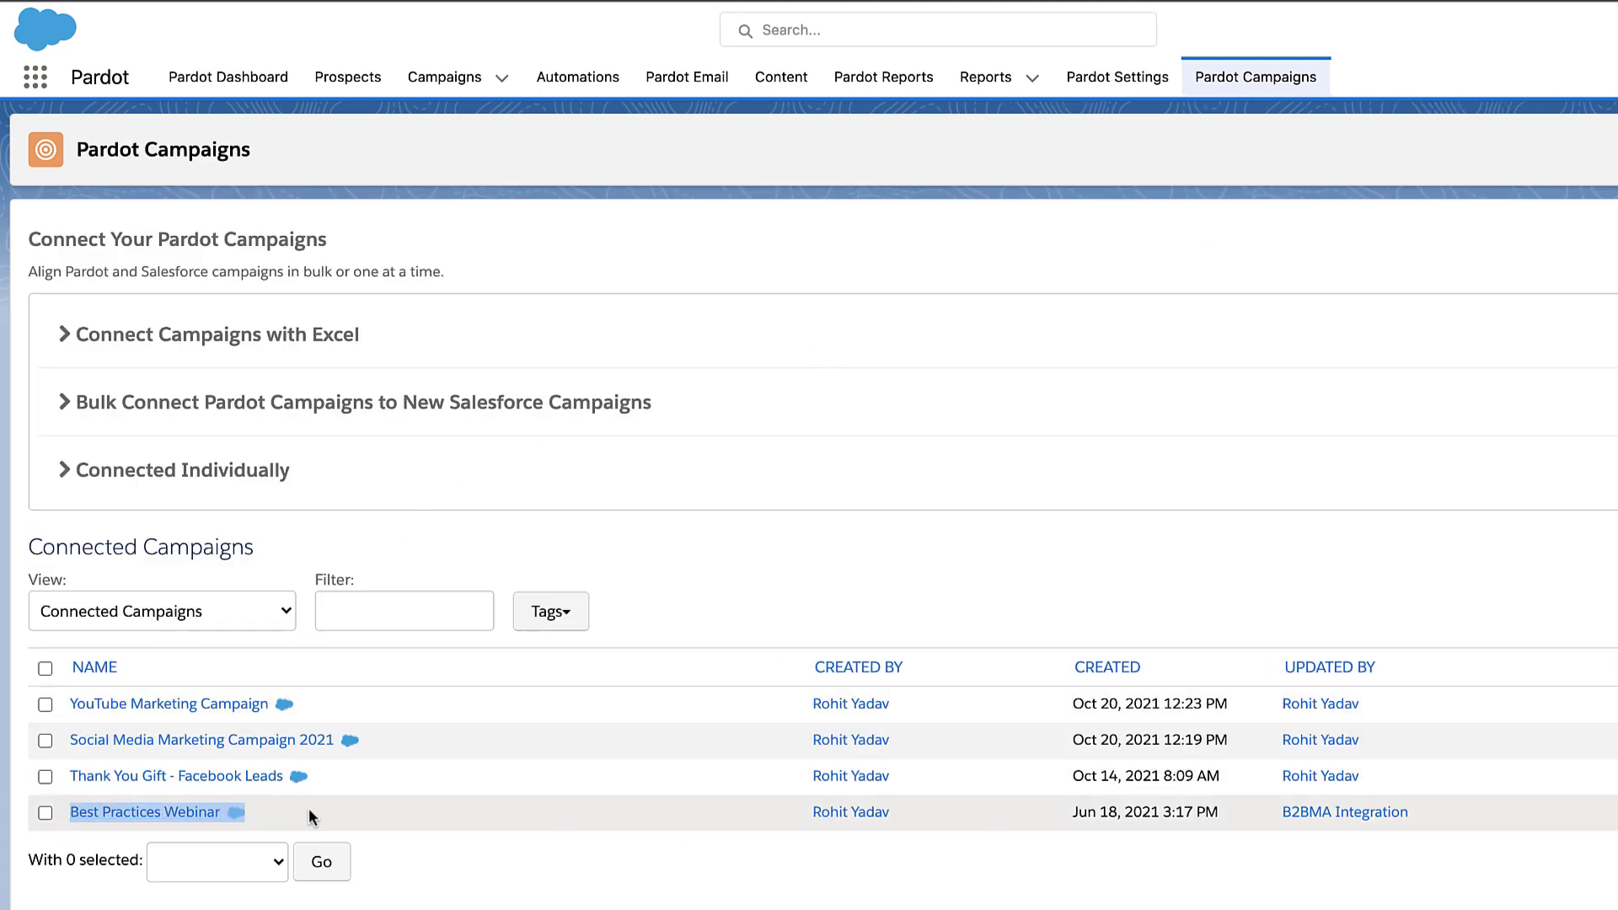
Go to Pardot Settings > Connectors and open the Salesforce.com connector's settings.
{"action": "left_click", "coordinate": [309, 815]}
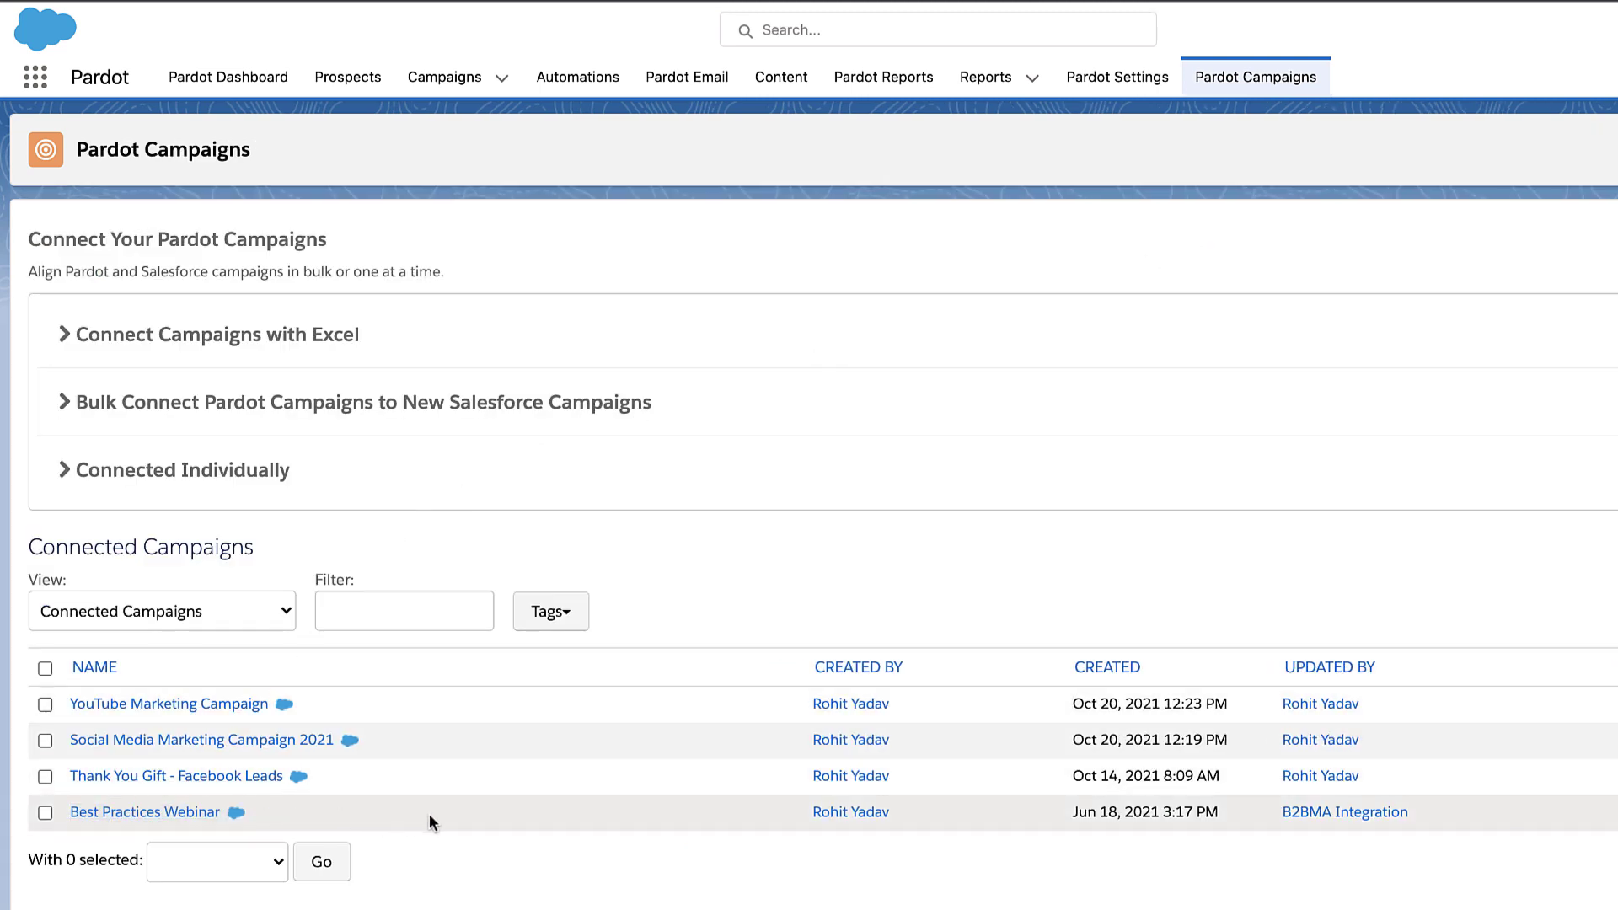
{"action": "left_click", "coordinate": [1129, 85]}
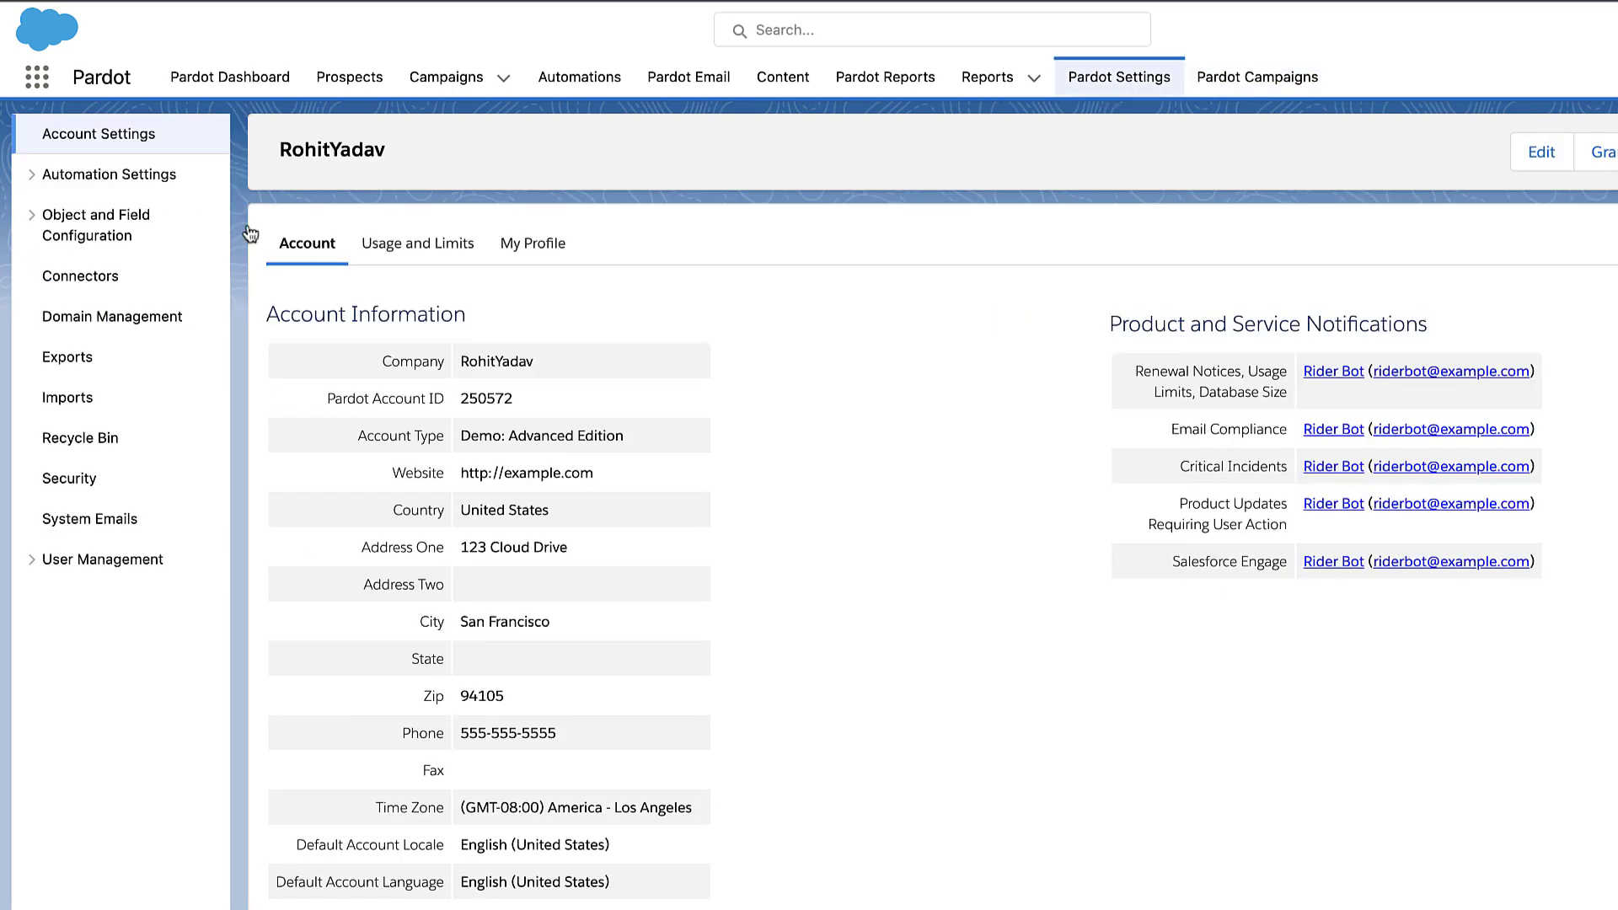
{"action": "left_click", "coordinate": [100, 281]}
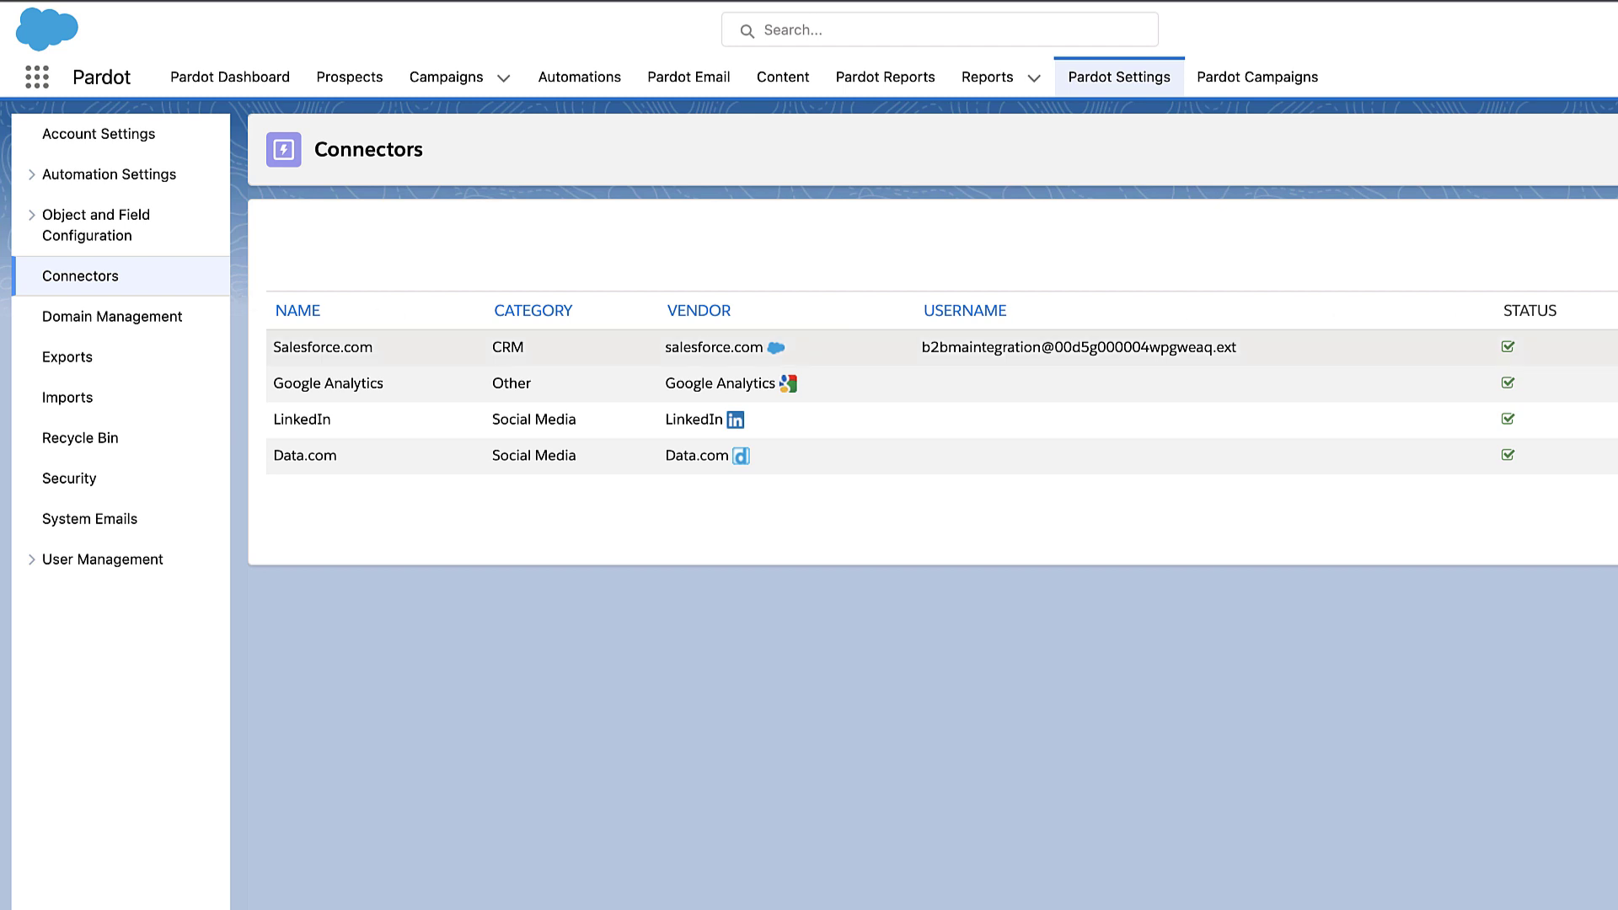
{"action": "left_click", "coordinate": [1483, 346]}
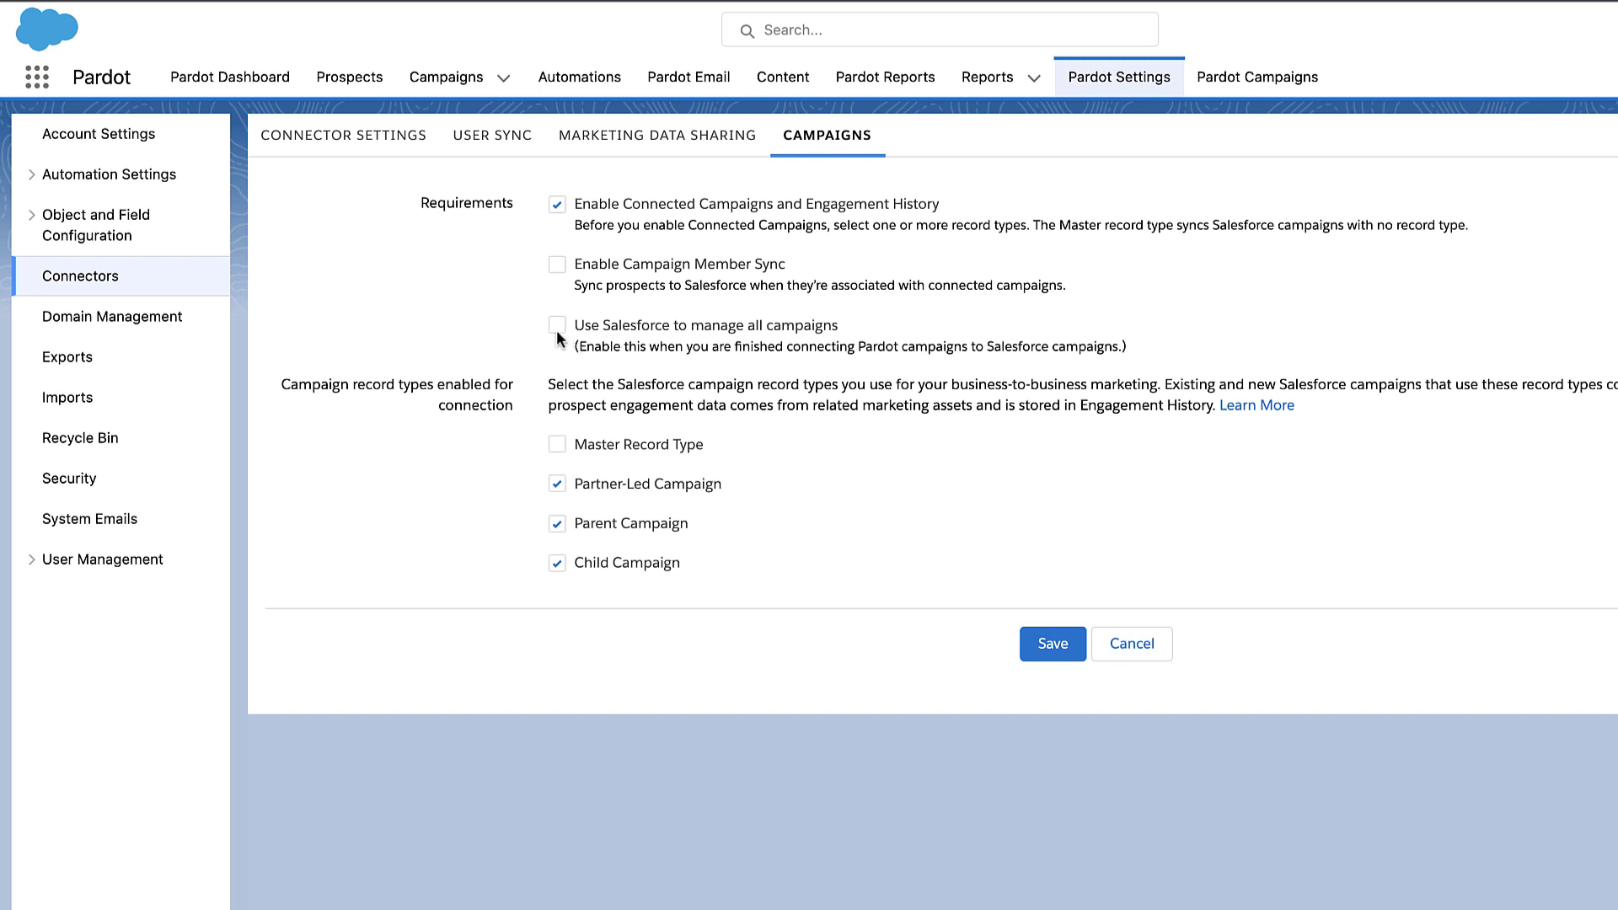
Let Salesforce manage all campaigns and limit campaign creation to dates from 1 June 2021.
{"action": "left_click_drag", "start_coordinate": [579, 326], "coordinate": [836, 330]}
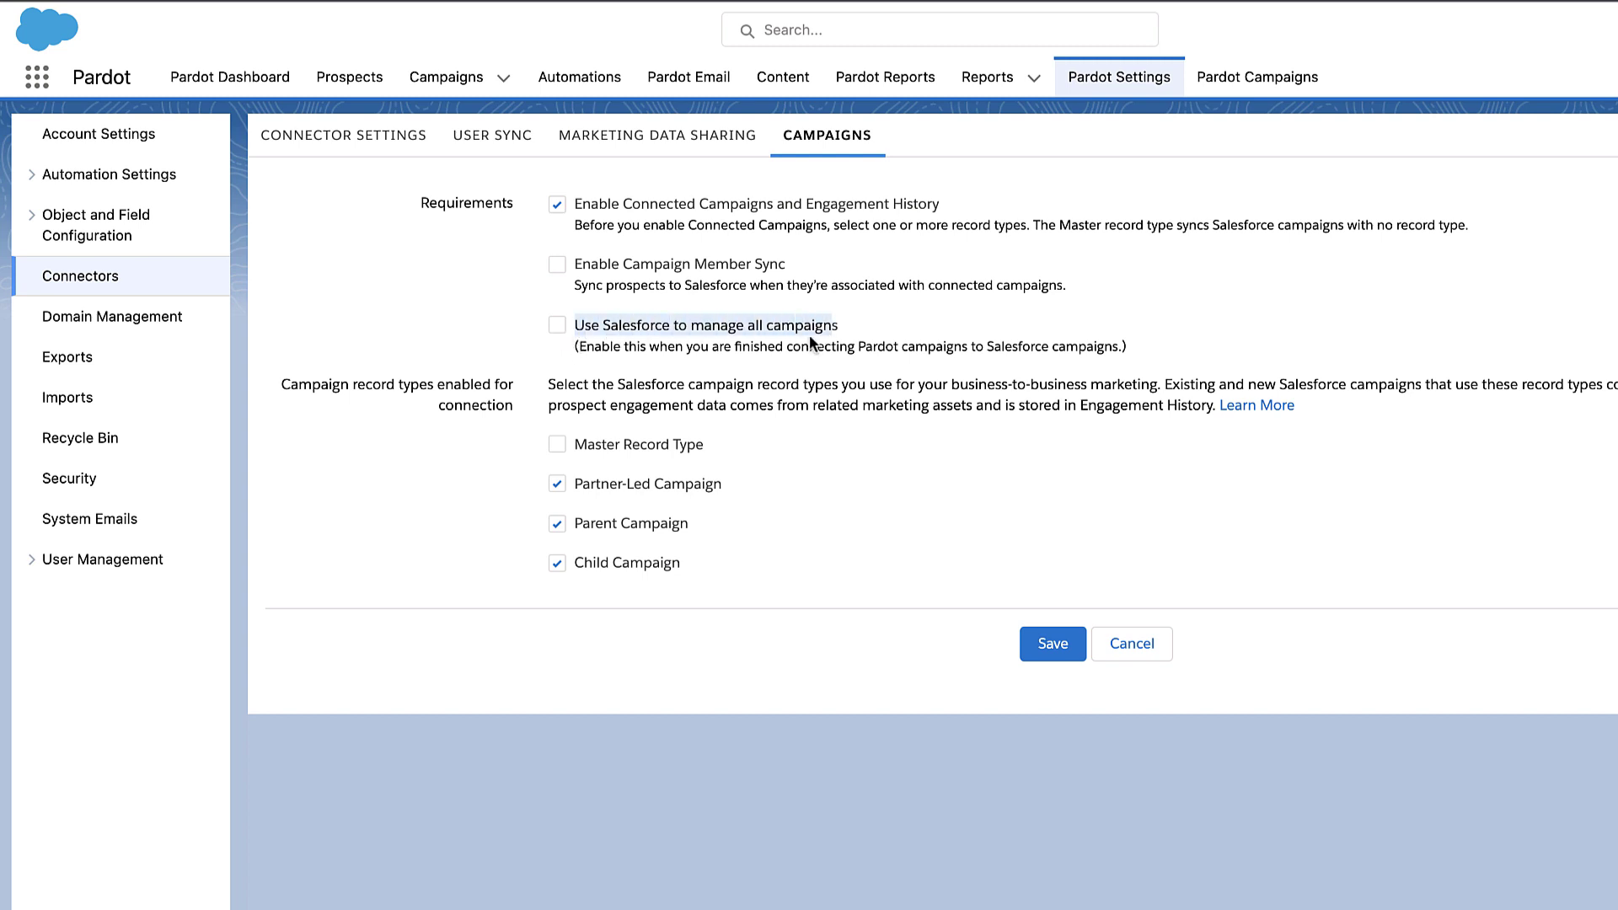
{"action": "left_click", "coordinate": [557, 326]}
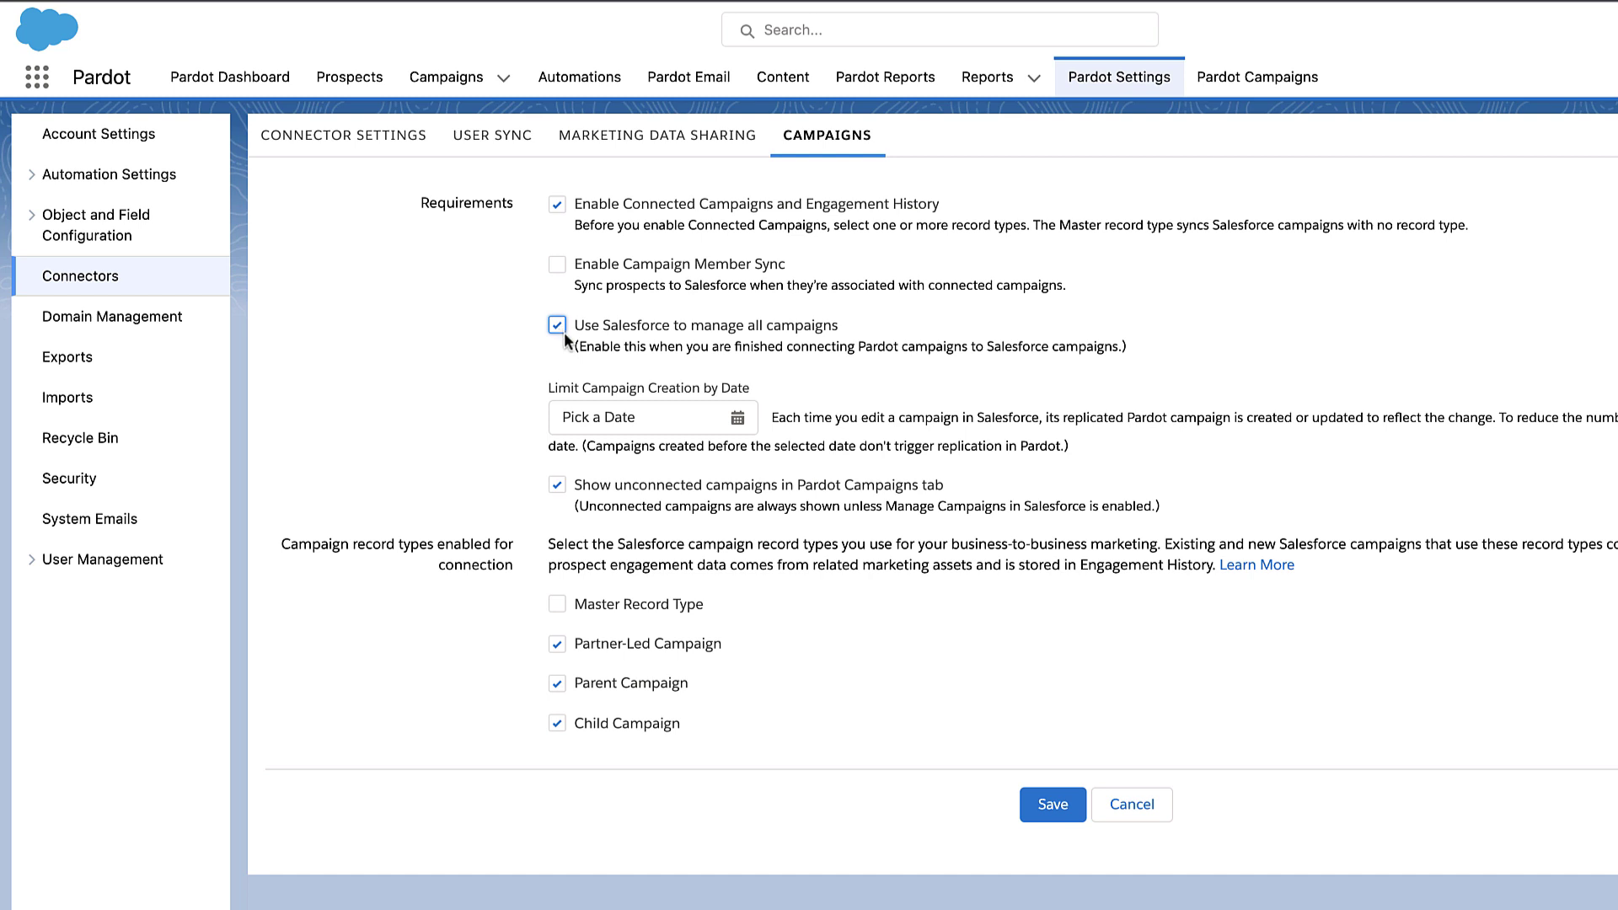
{"action": "left_click", "coordinate": [616, 413]}
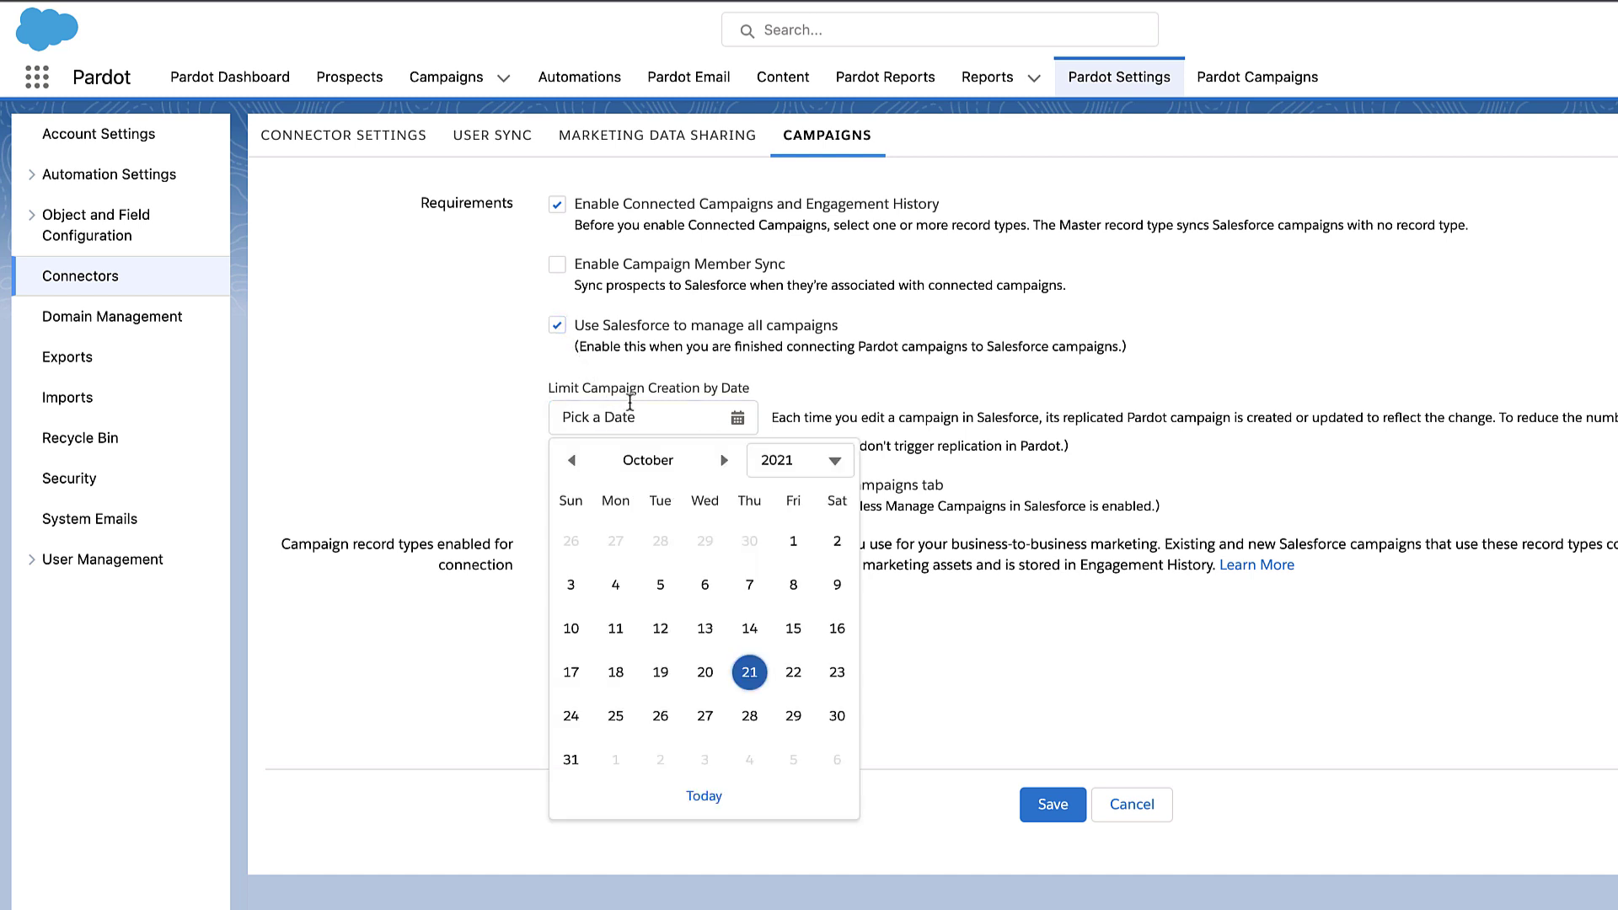
{"action": "left_click", "coordinate": [573, 463]}
{"action": "left_click", "coordinate": [573, 463]}
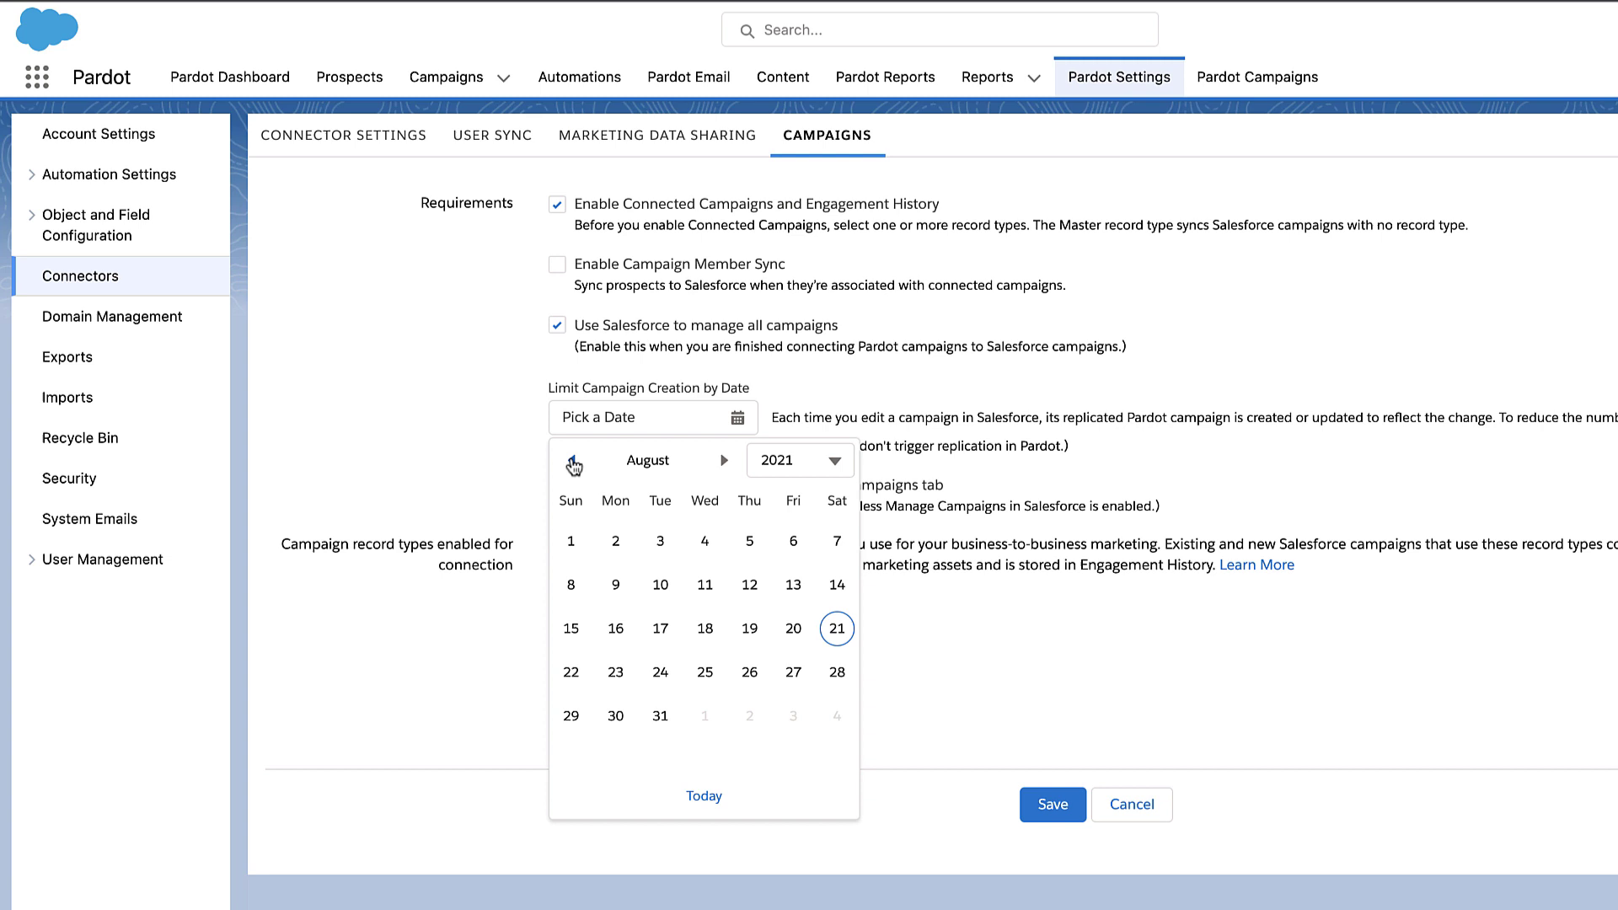
{"action": "left_click", "coordinate": [573, 463]}
{"action": "left_click", "coordinate": [573, 462]}
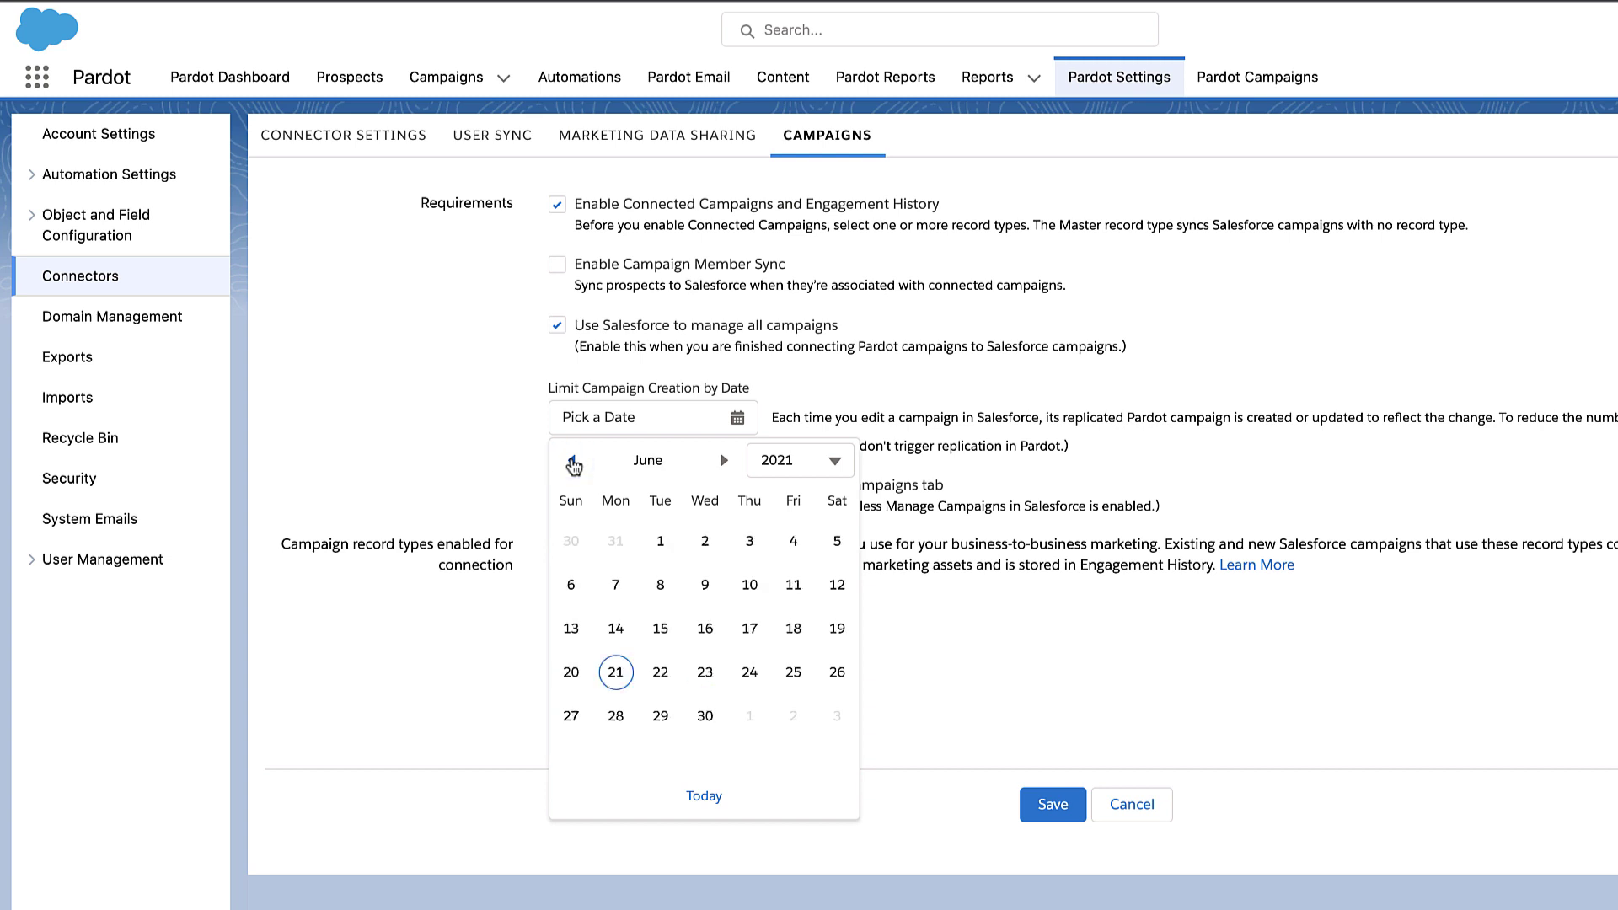
{"action": "left_click", "coordinate": [662, 542]}
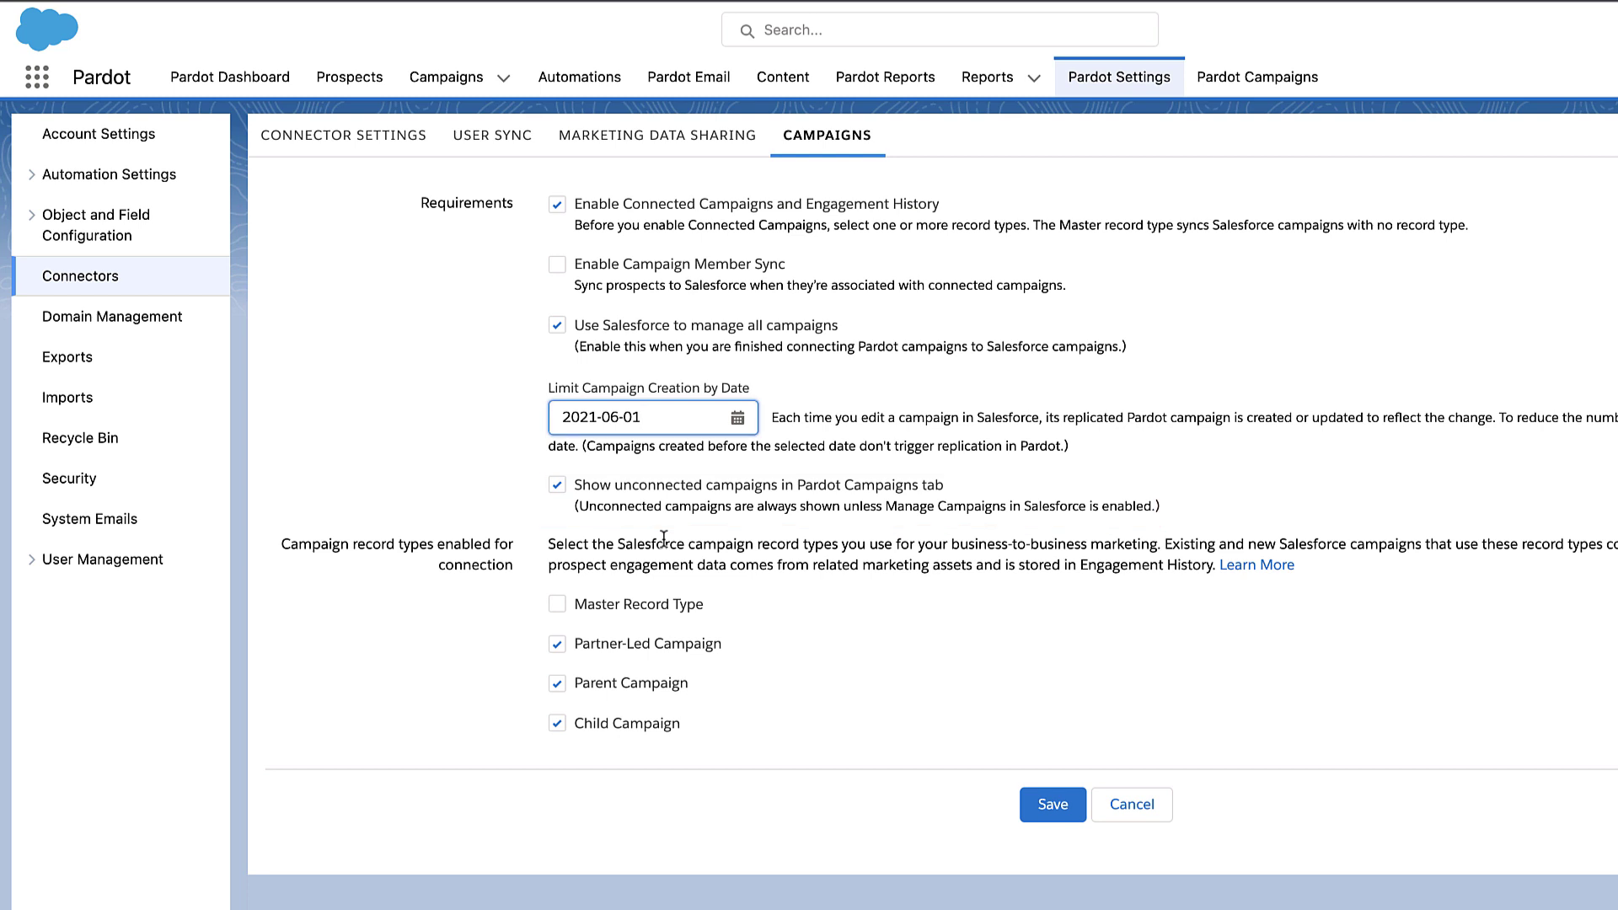
Enable Campaign Member Sync and save the campaign connector settings.
{"action": "left_click", "coordinate": [626, 452]}
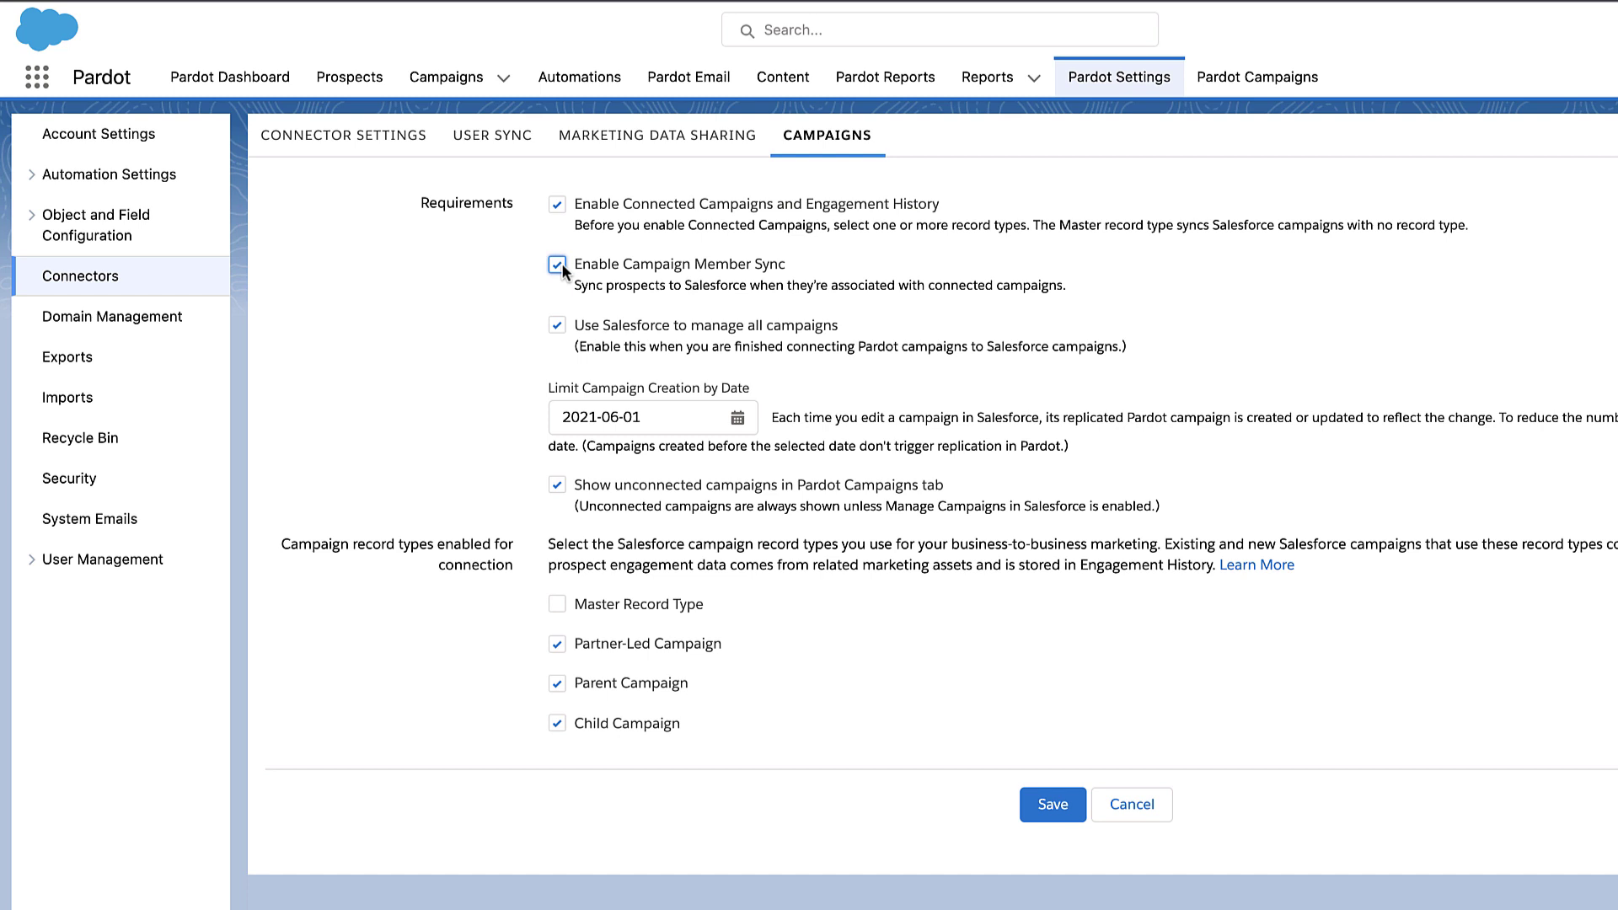
{"action": "left_click", "coordinate": [1033, 806]}
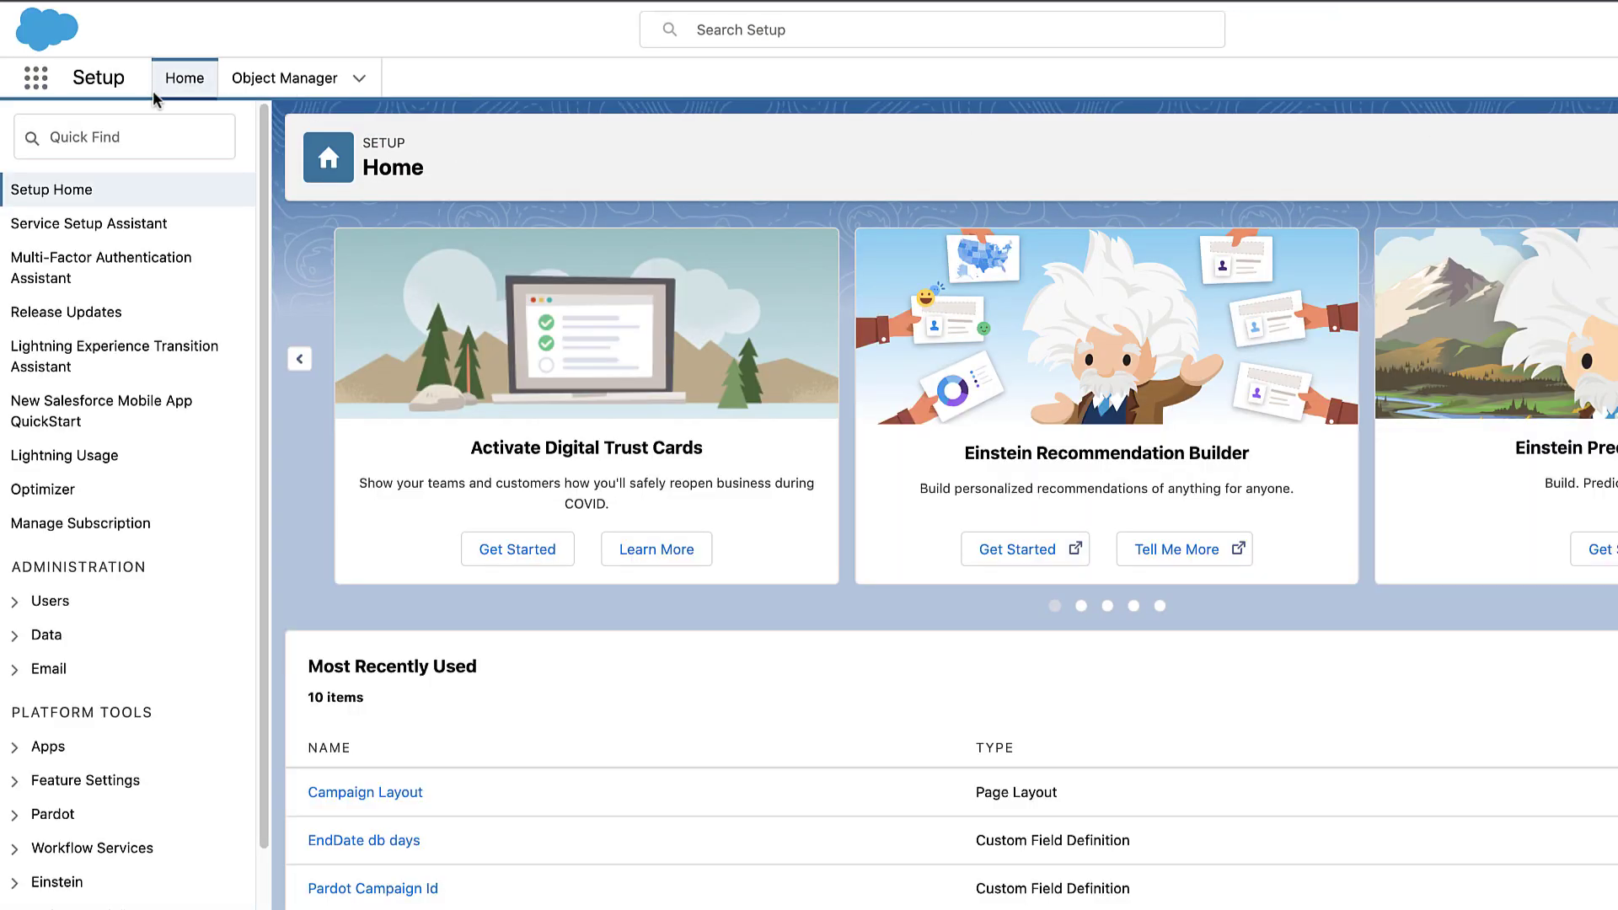
Open the Object Manager from Setup Quick Find and filter its objects by 'campai'.
{"action": "left_click", "coordinate": [98, 123]}
{"action": "left_click", "coordinate": [99, 124]}
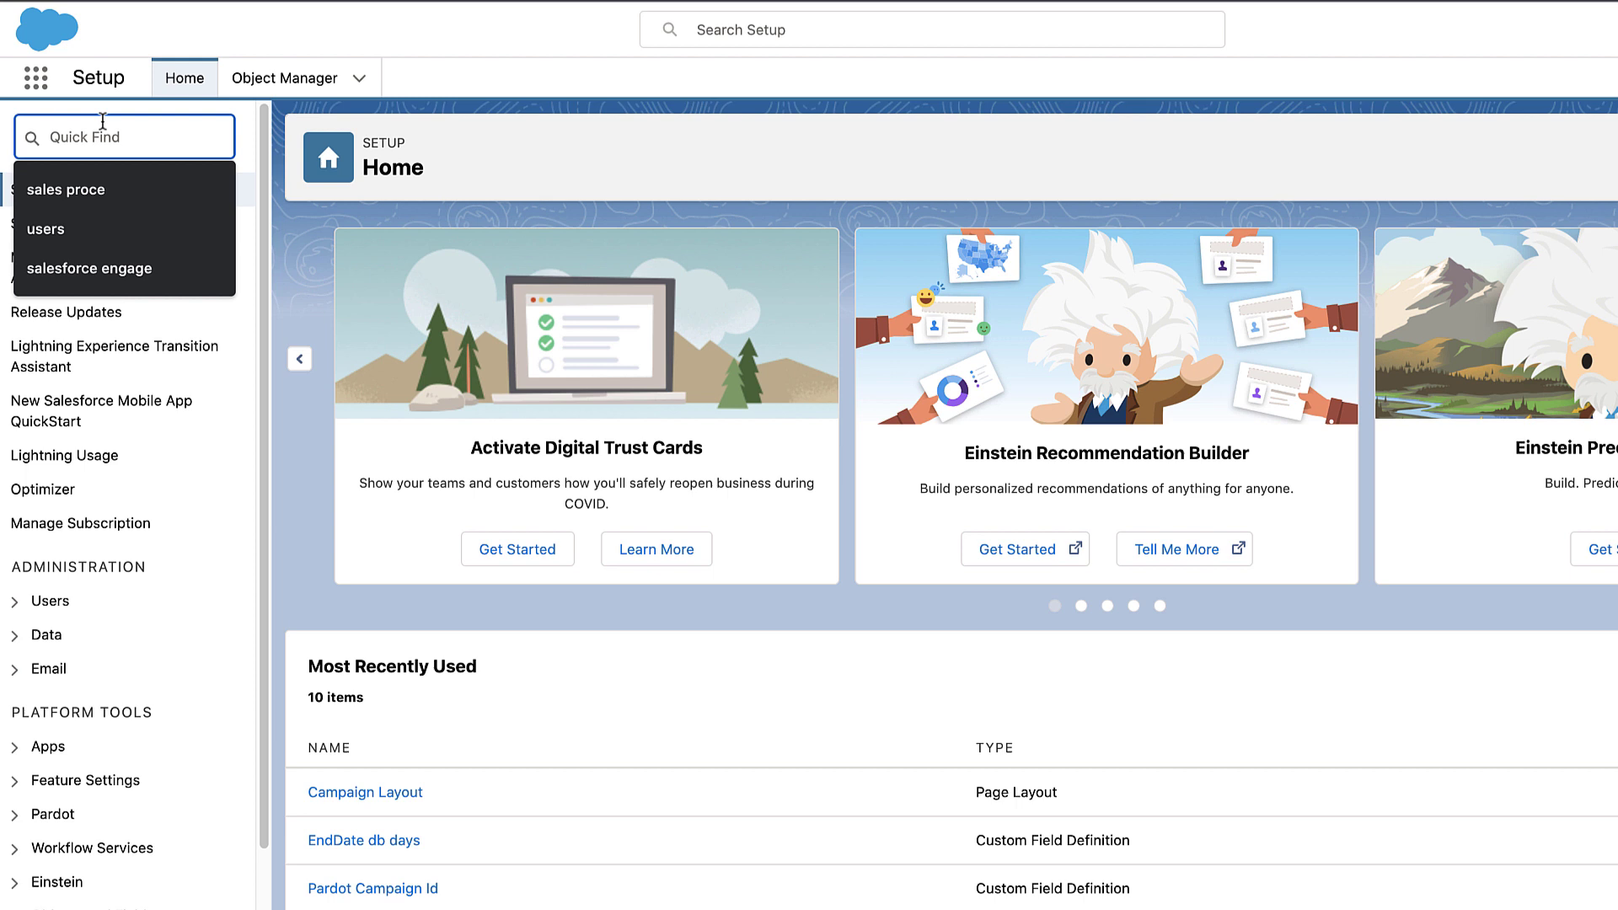
{"action": "type", "text": "ob"}
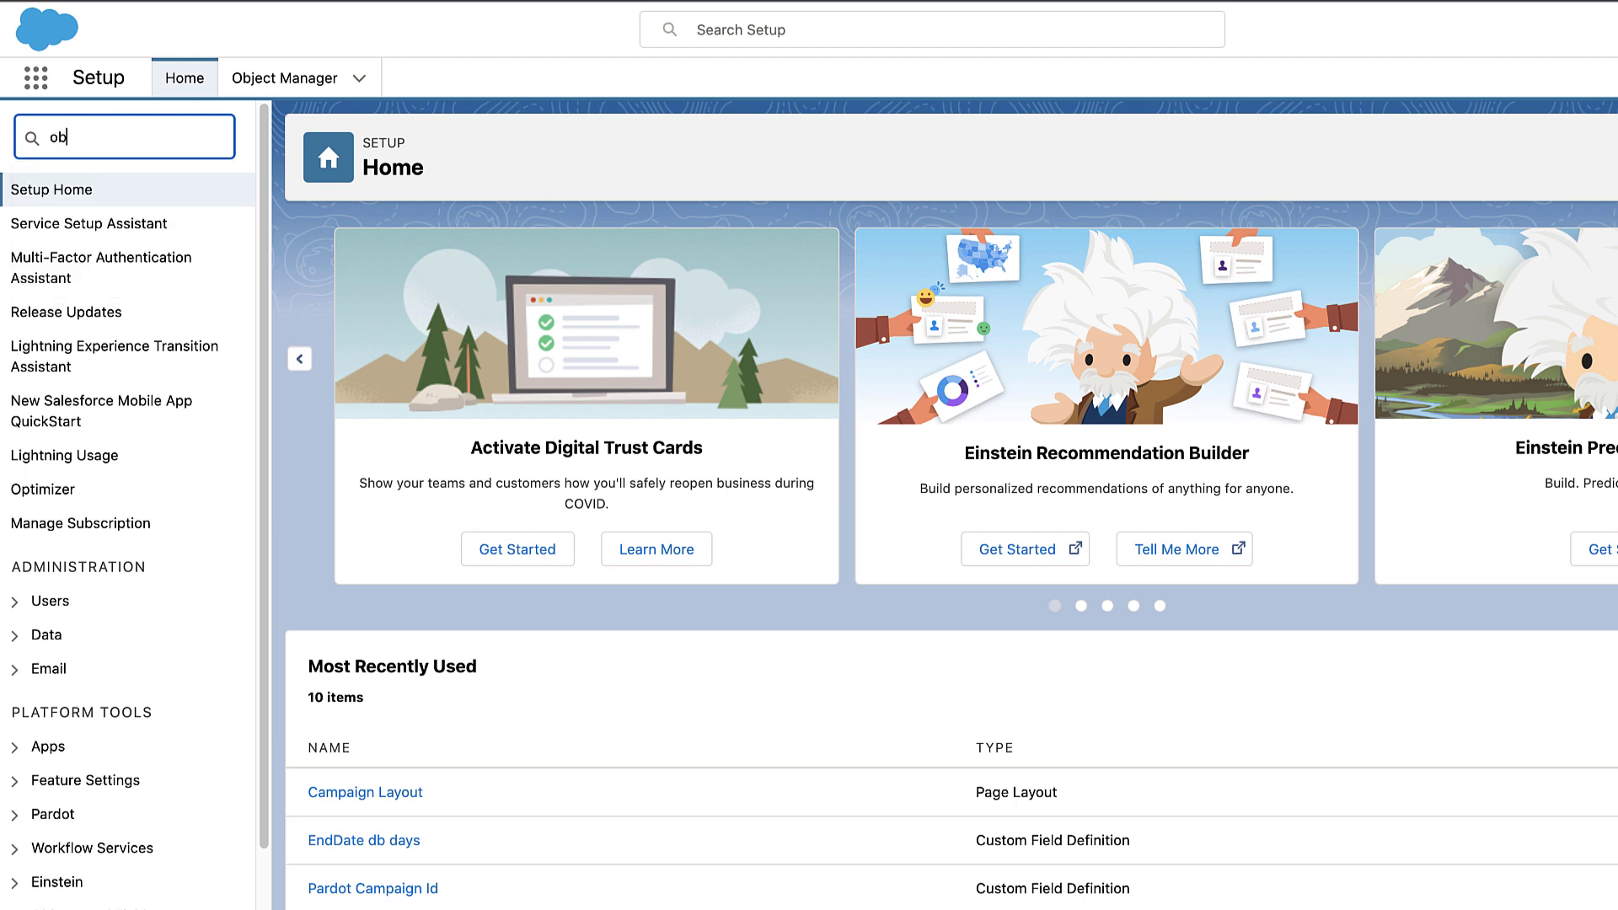
{"action": "type", "text": "ject"}
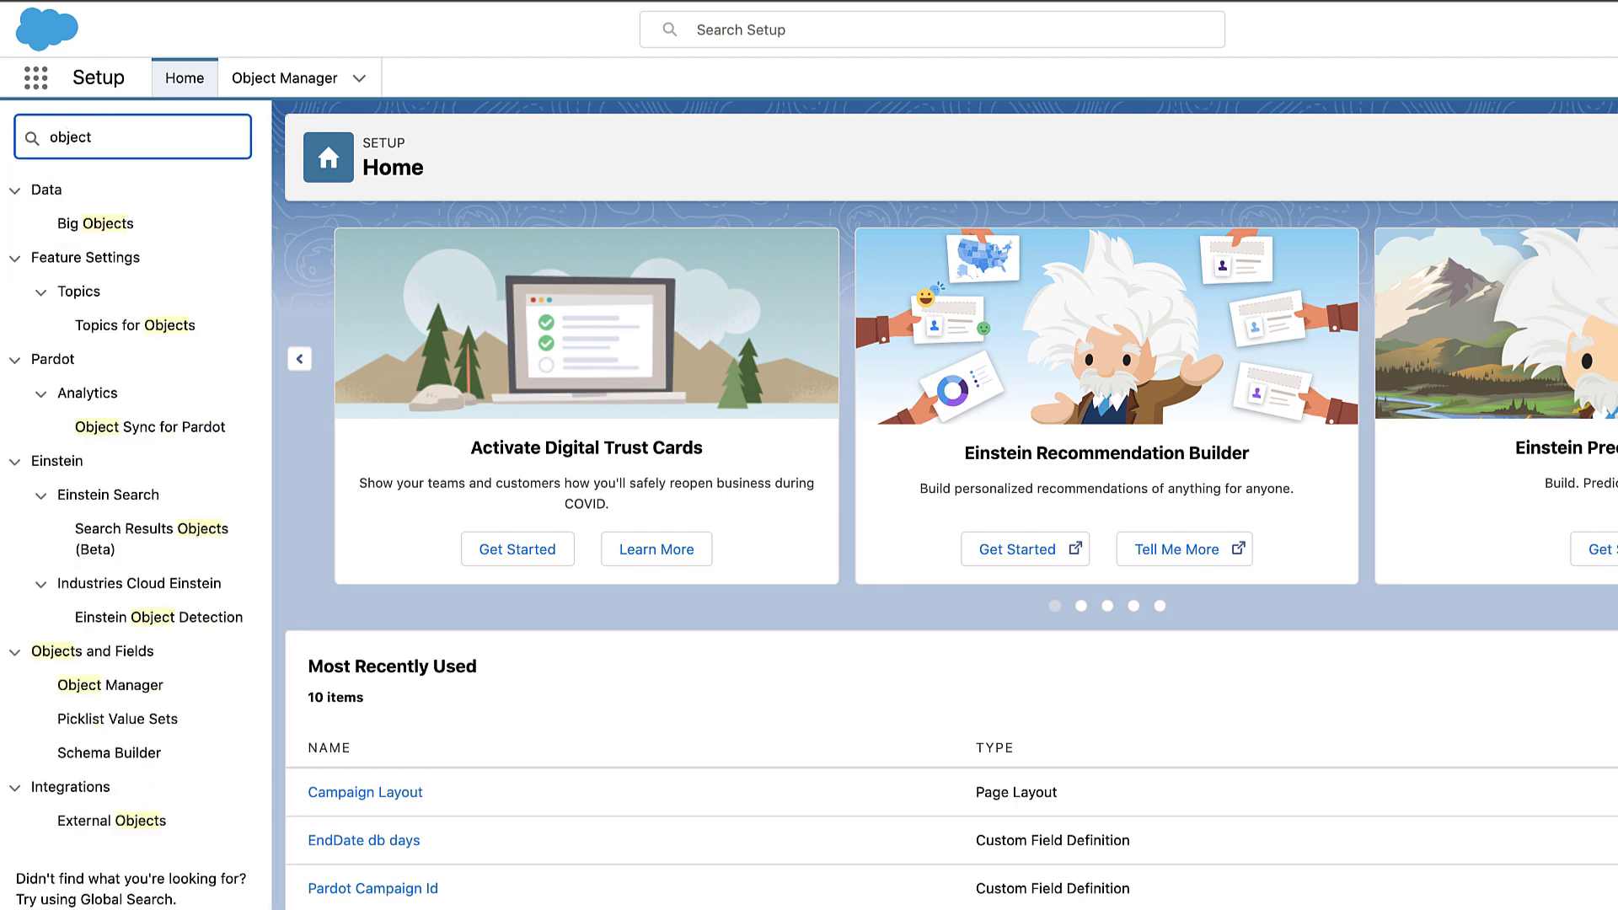
{"action": "type", "text": " manager"}
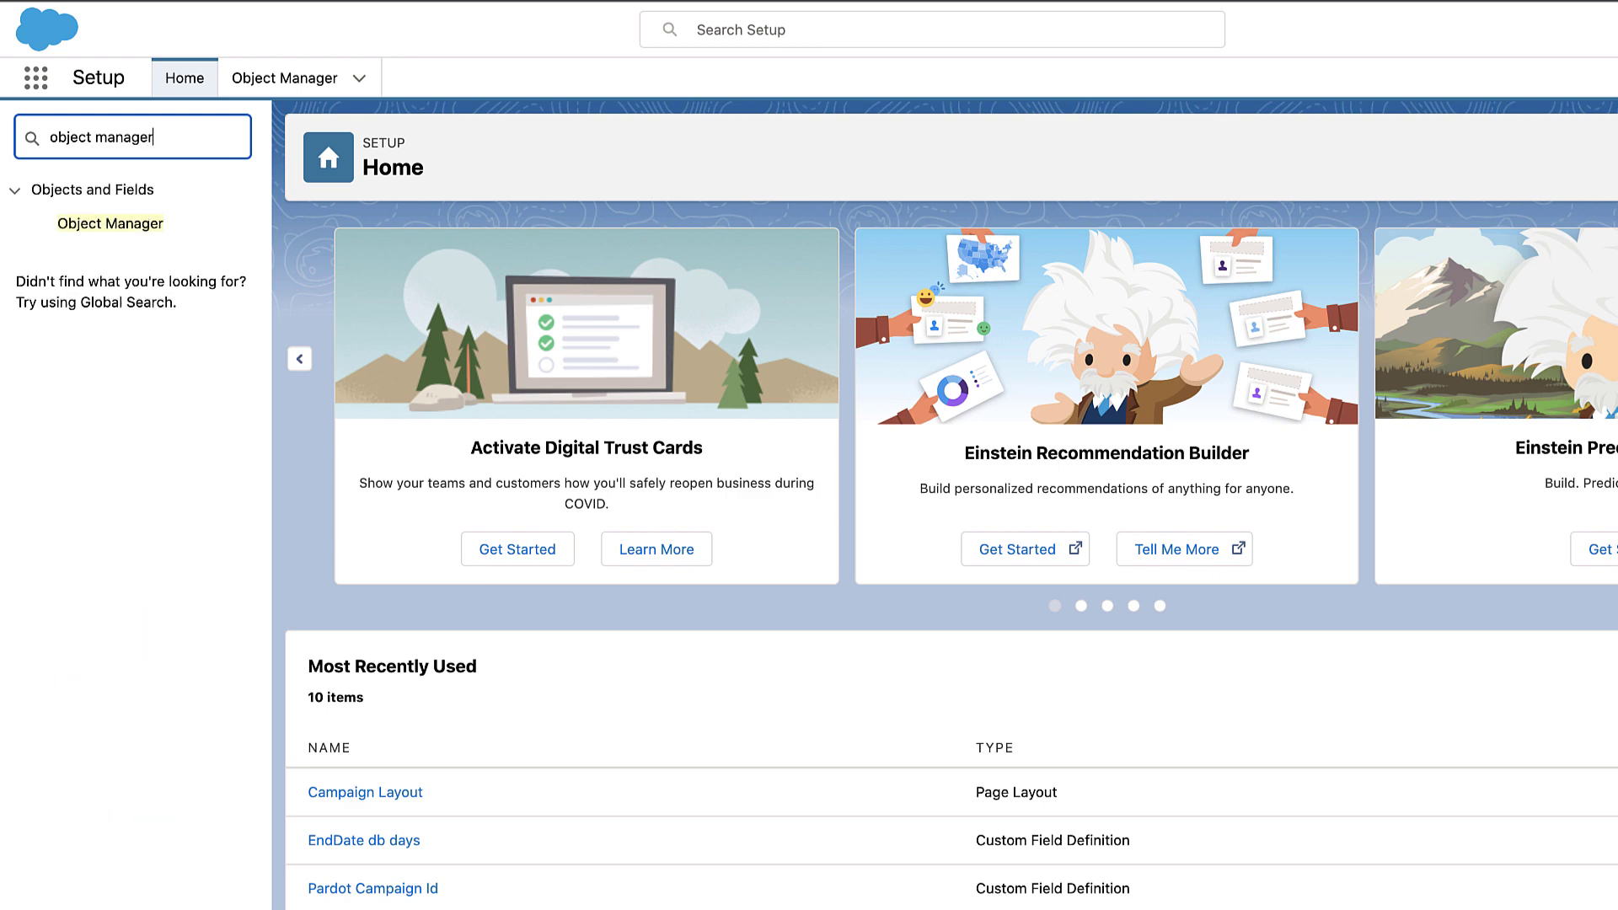
{"action": "left_click", "coordinate": [97, 221]}
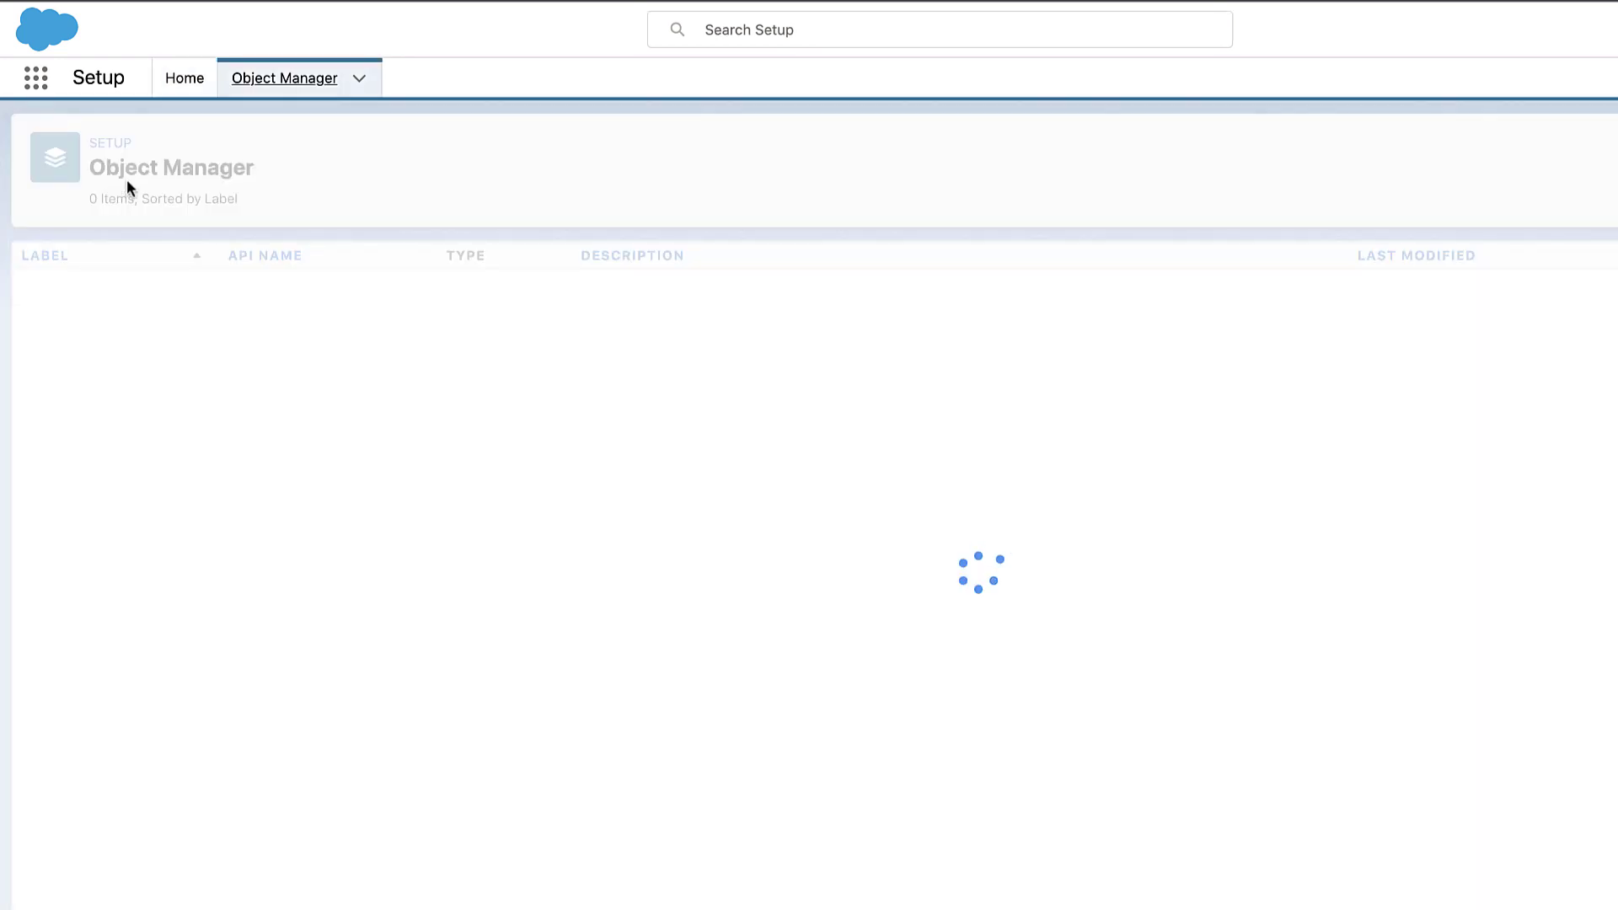
{"action": "left_click", "coordinate": [1592, 153]}
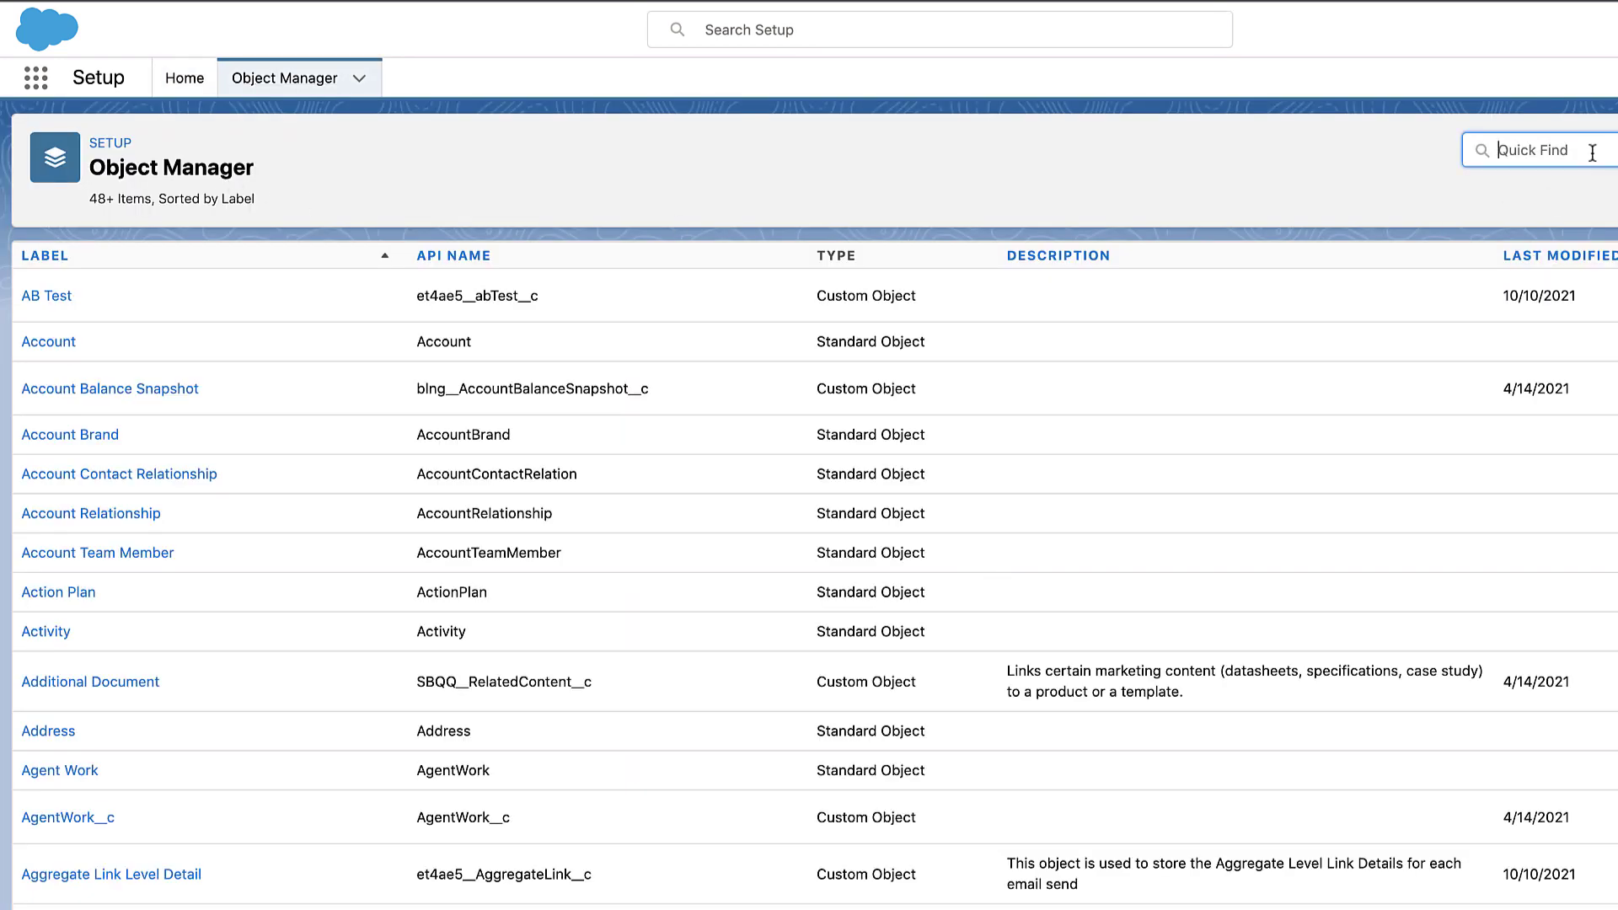
{"action": "type", "text": "campai"}
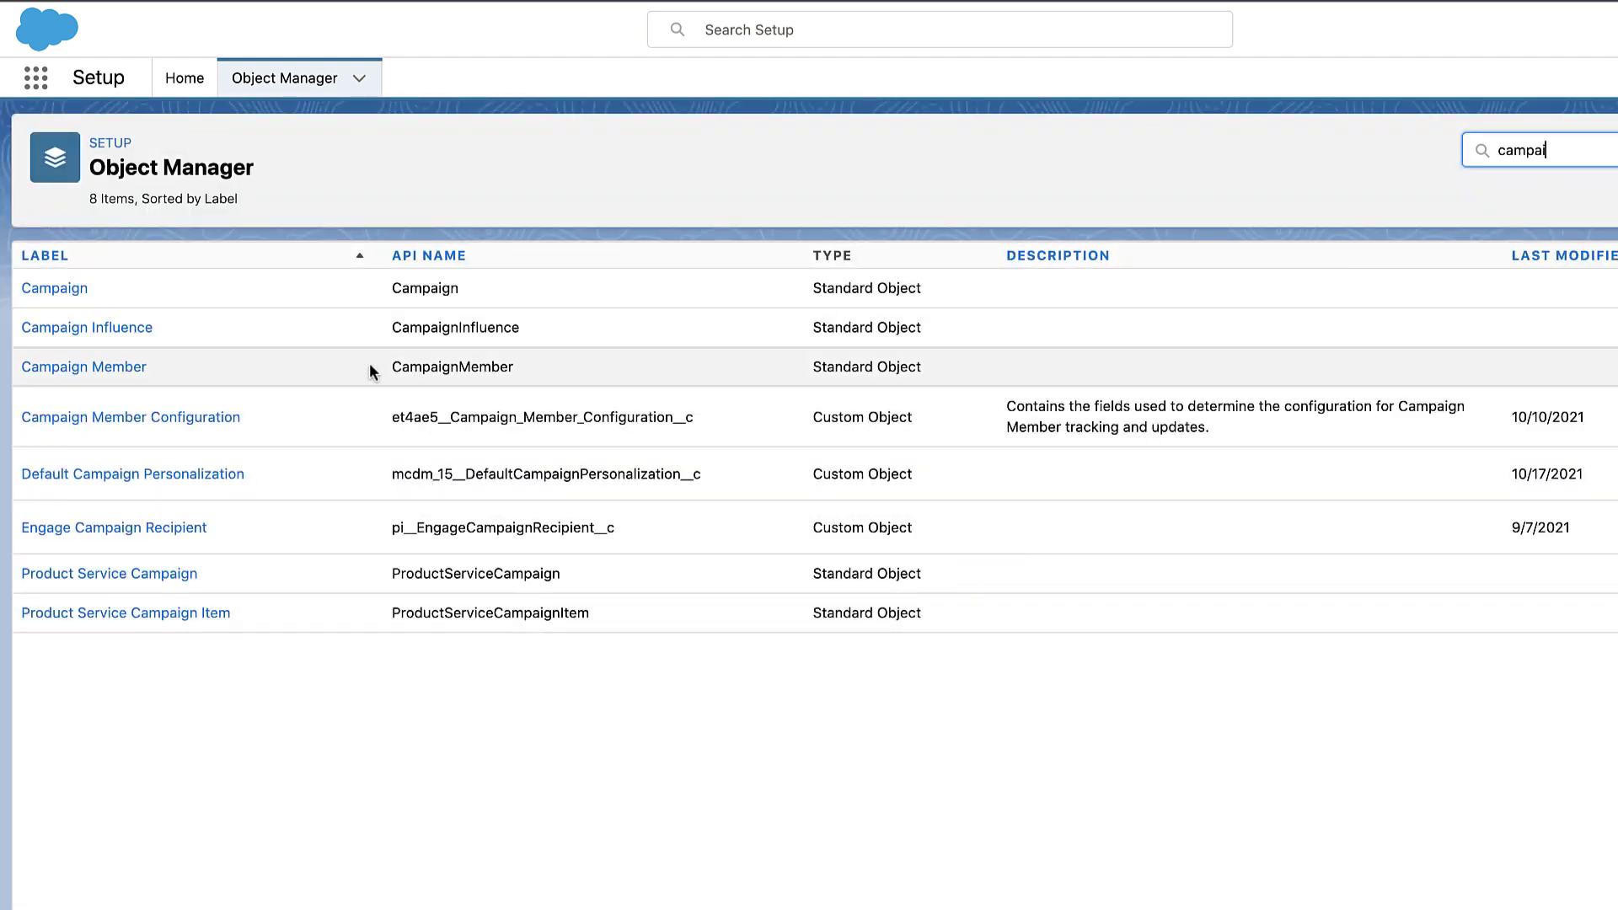
Open the Campaign object's Campaign Layout in the page layout editor.
{"action": "left_click", "coordinate": [65, 298]}
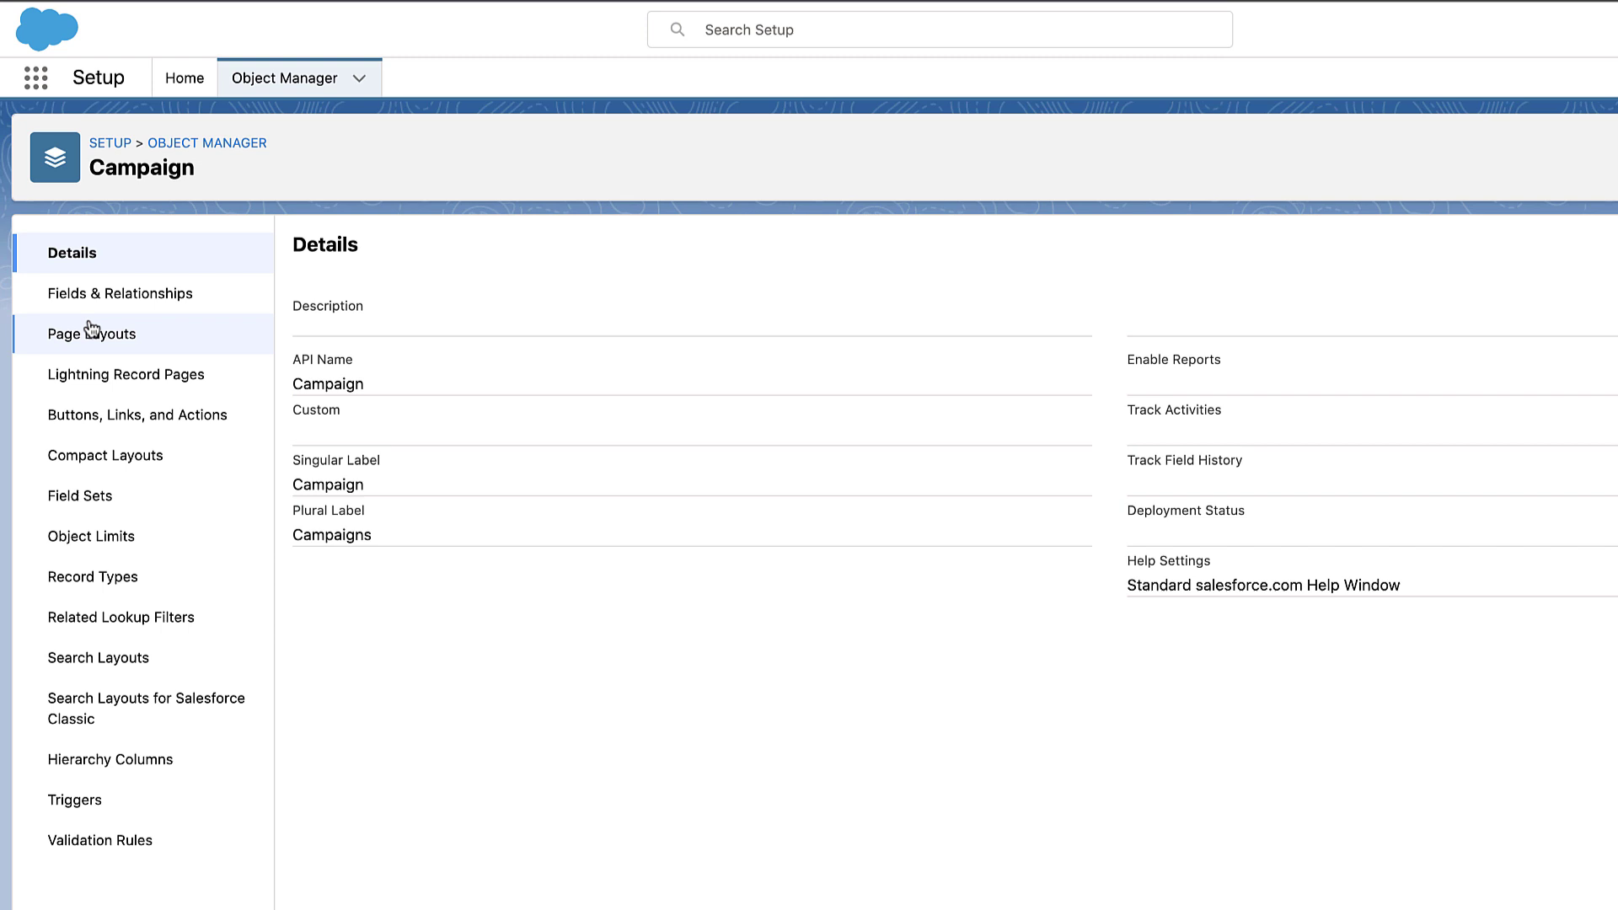
{"action": "left_click", "coordinate": [91, 335]}
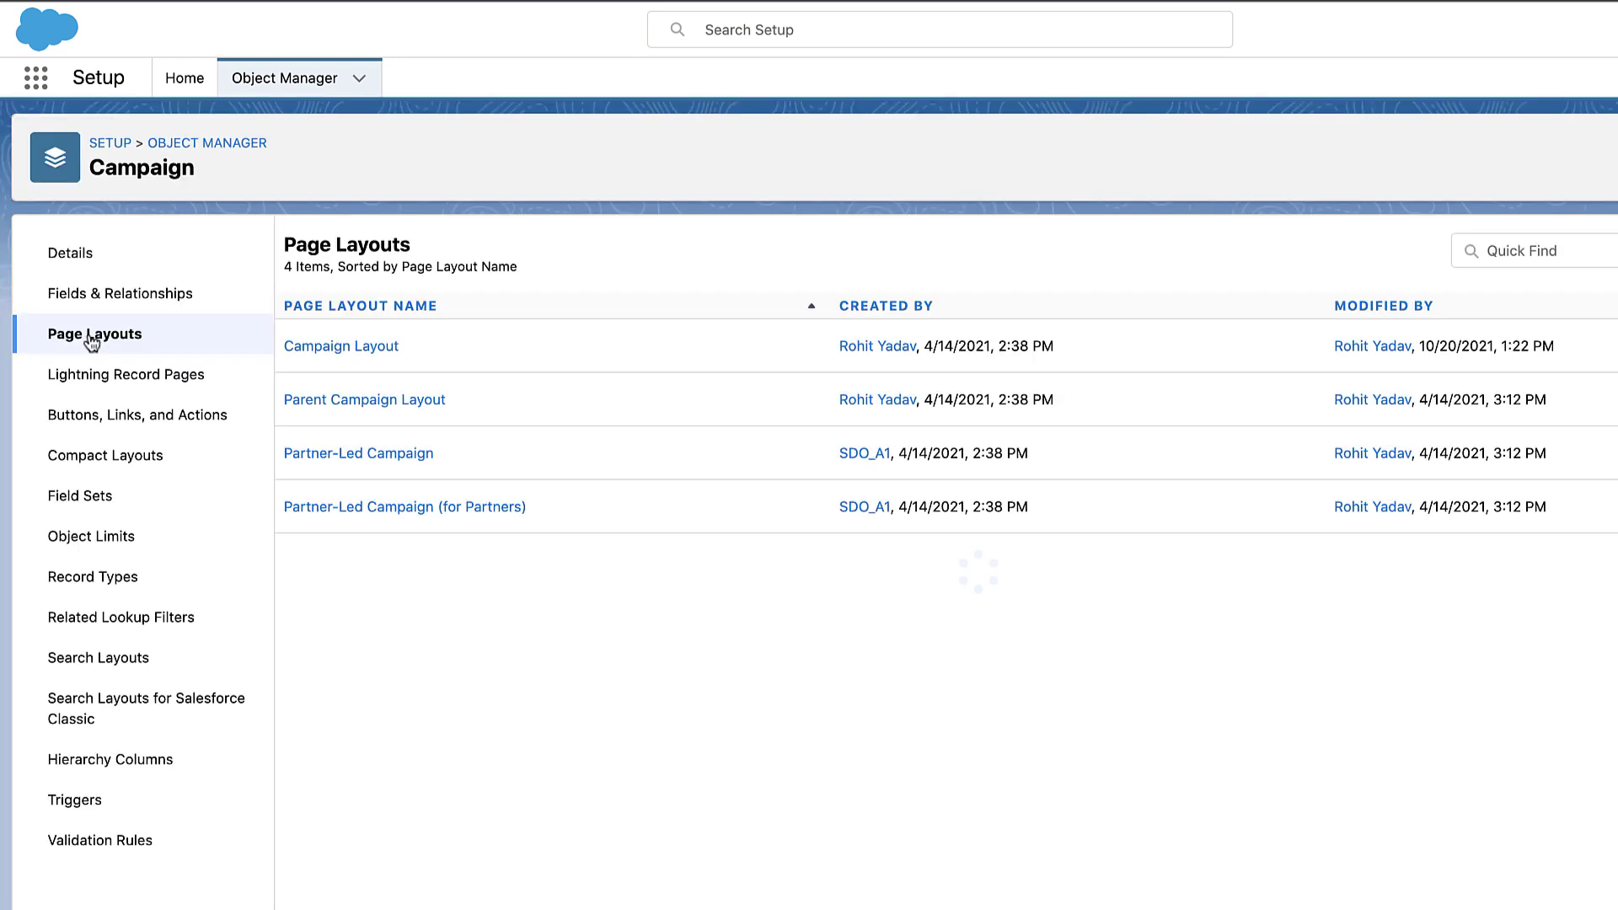
{"action": "left_click", "coordinate": [319, 347]}
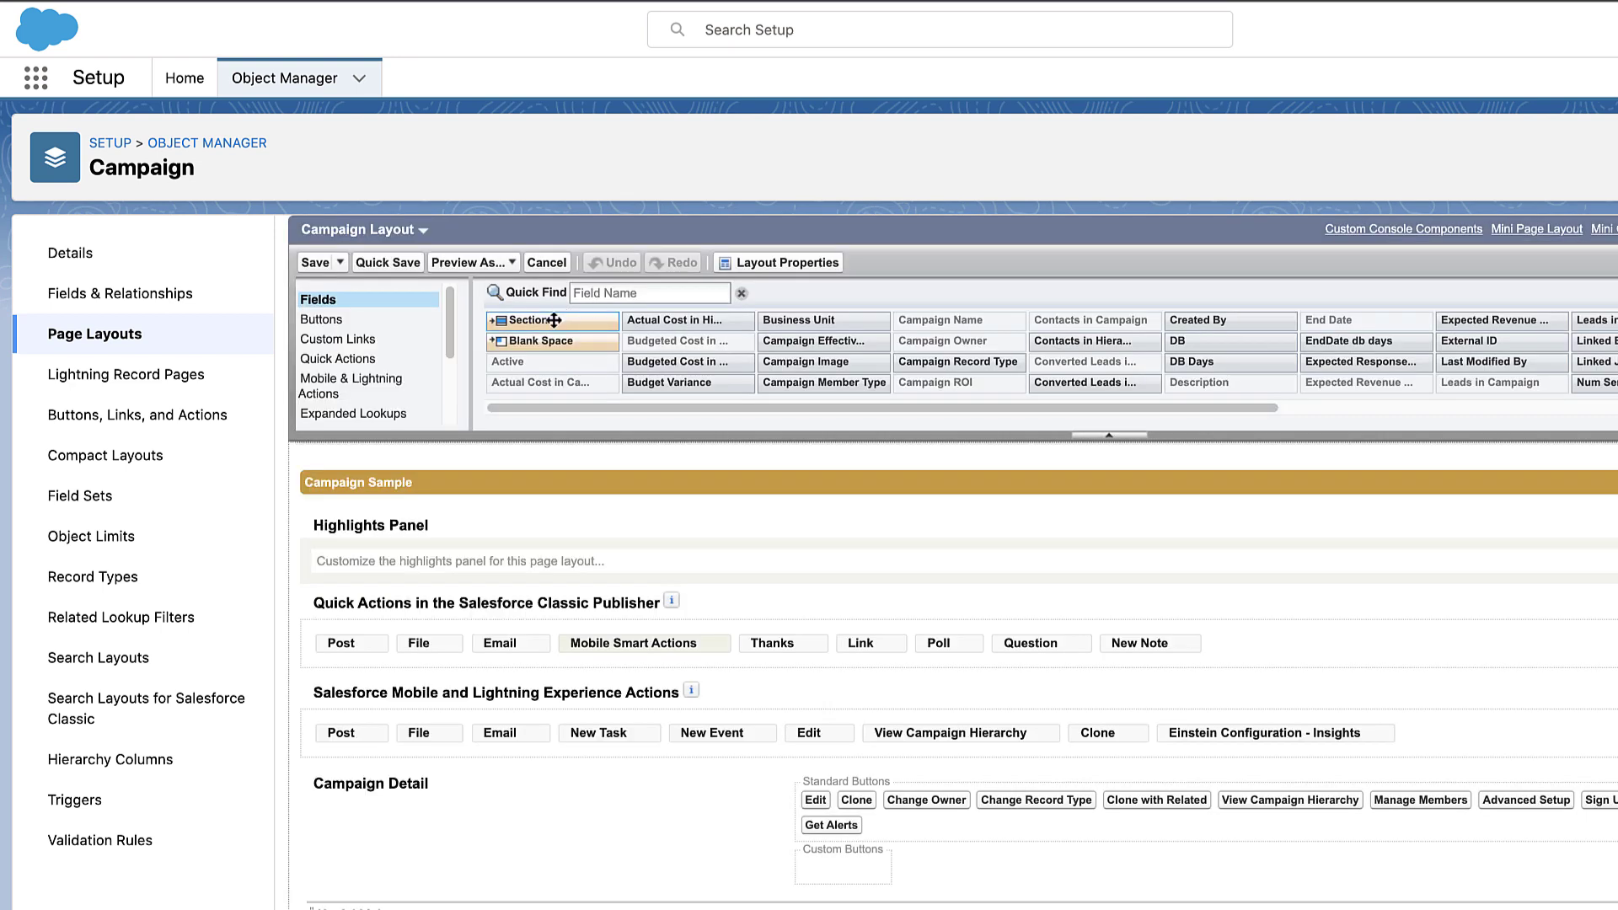
{"action": "scroll", "coordinate": [777, 516], "scroll_direction": "down", "scroll_amount": 7}
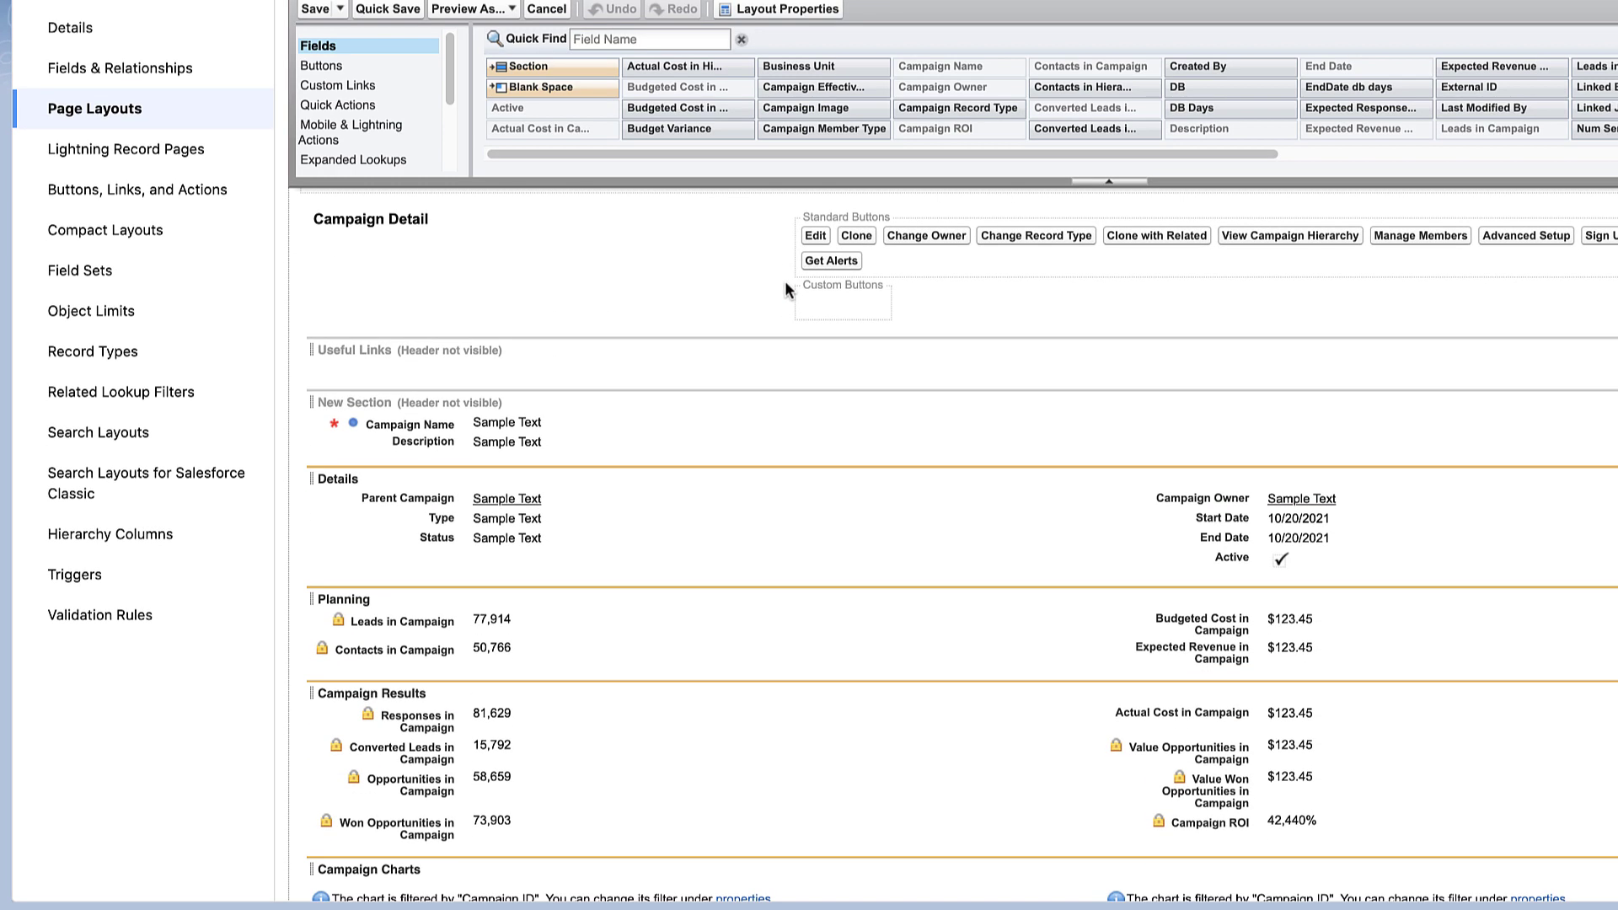
{"action": "scroll", "coordinate": [786, 280], "scroll_direction": "up", "scroll_amount": 1}
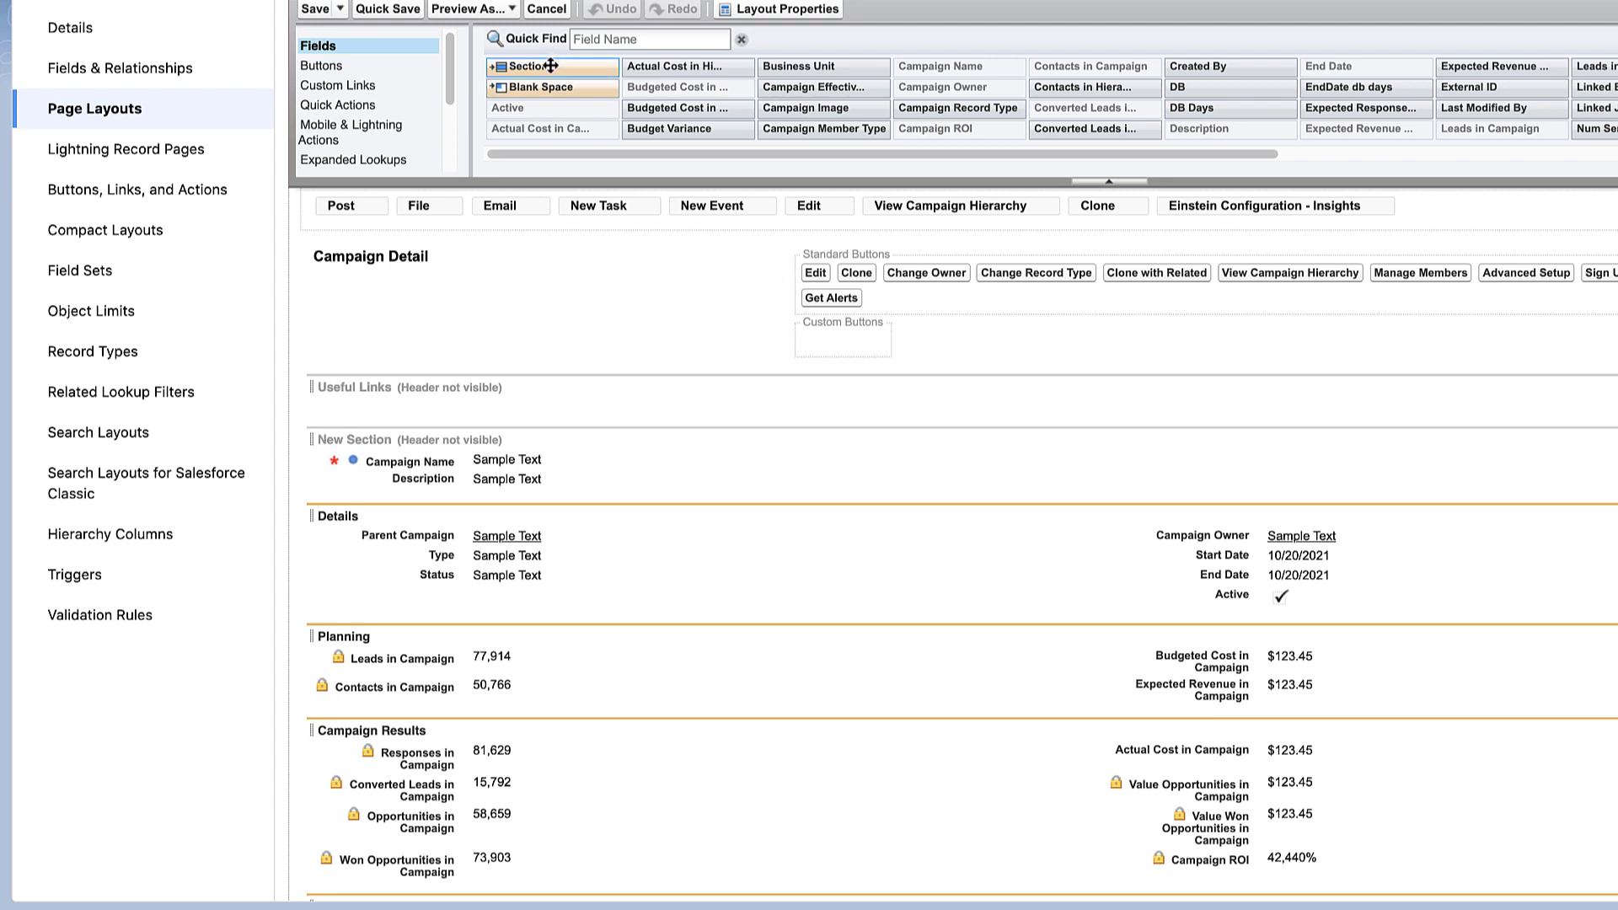
Add a new section named 'Pardot Asset Engagement' below Planning.
{"action": "left_click_drag", "start_coordinate": [550, 66], "coordinate": [520, 706]}
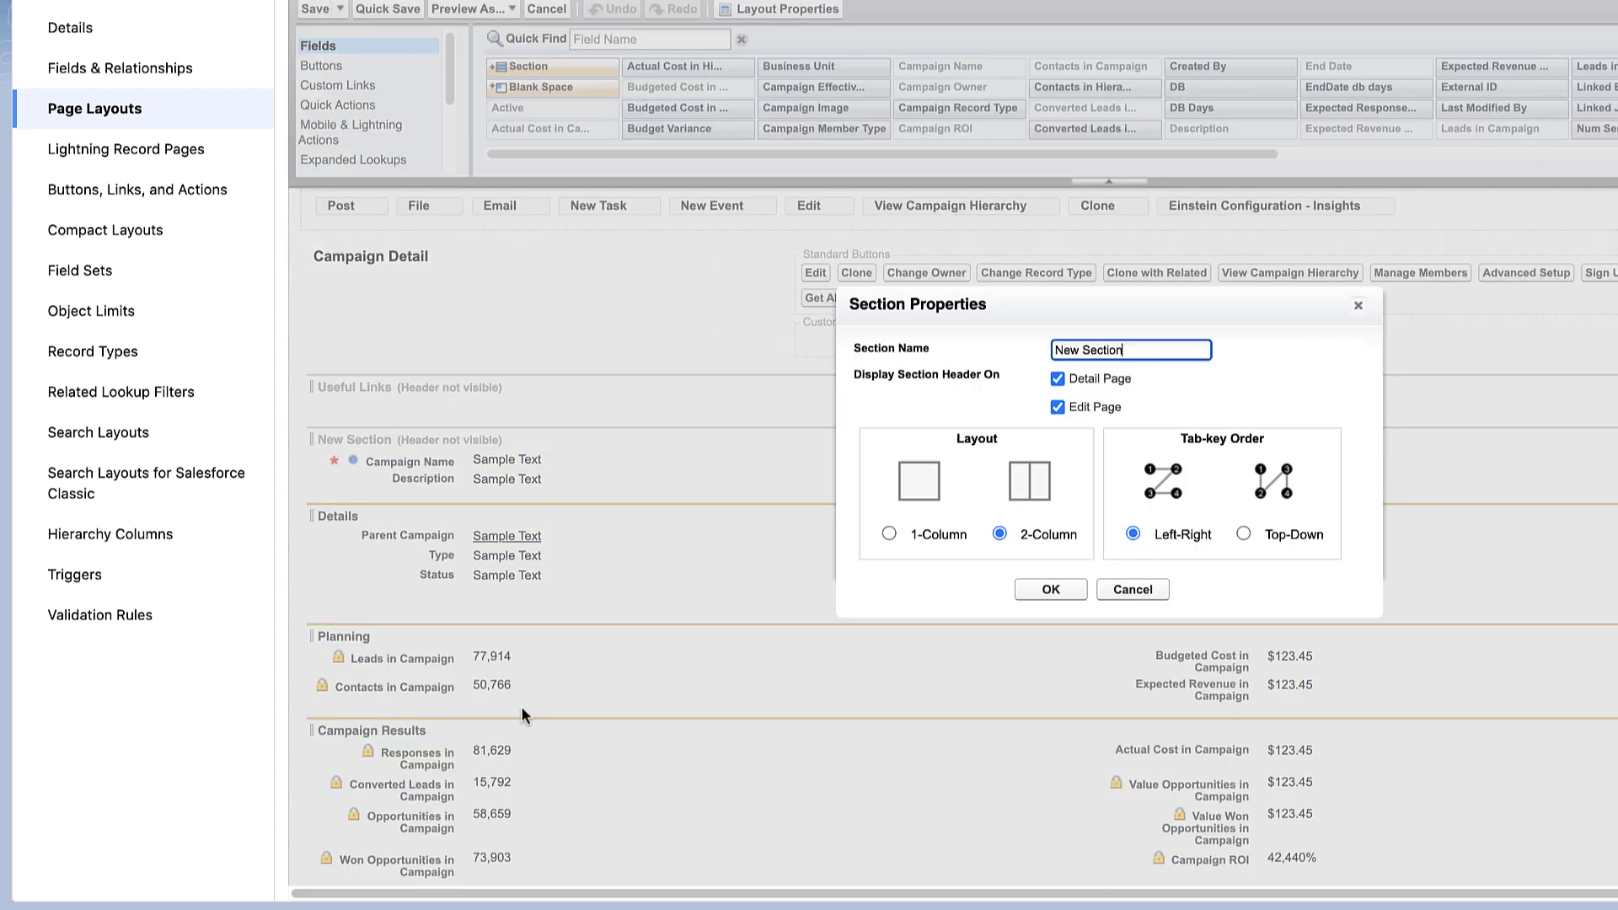
{"action": "left_click_drag", "start_coordinate": [1126, 351], "coordinate": [1052, 353]}
{"action": "type", "text": "Pardot Asset Engagemne"}
{"action": "key", "text": "BackSpace"}
{"action": "key", "text": "BackSpace"}
{"action": "type", "text": "ent"}
{"action": "left_click", "coordinate": [1060, 590]}
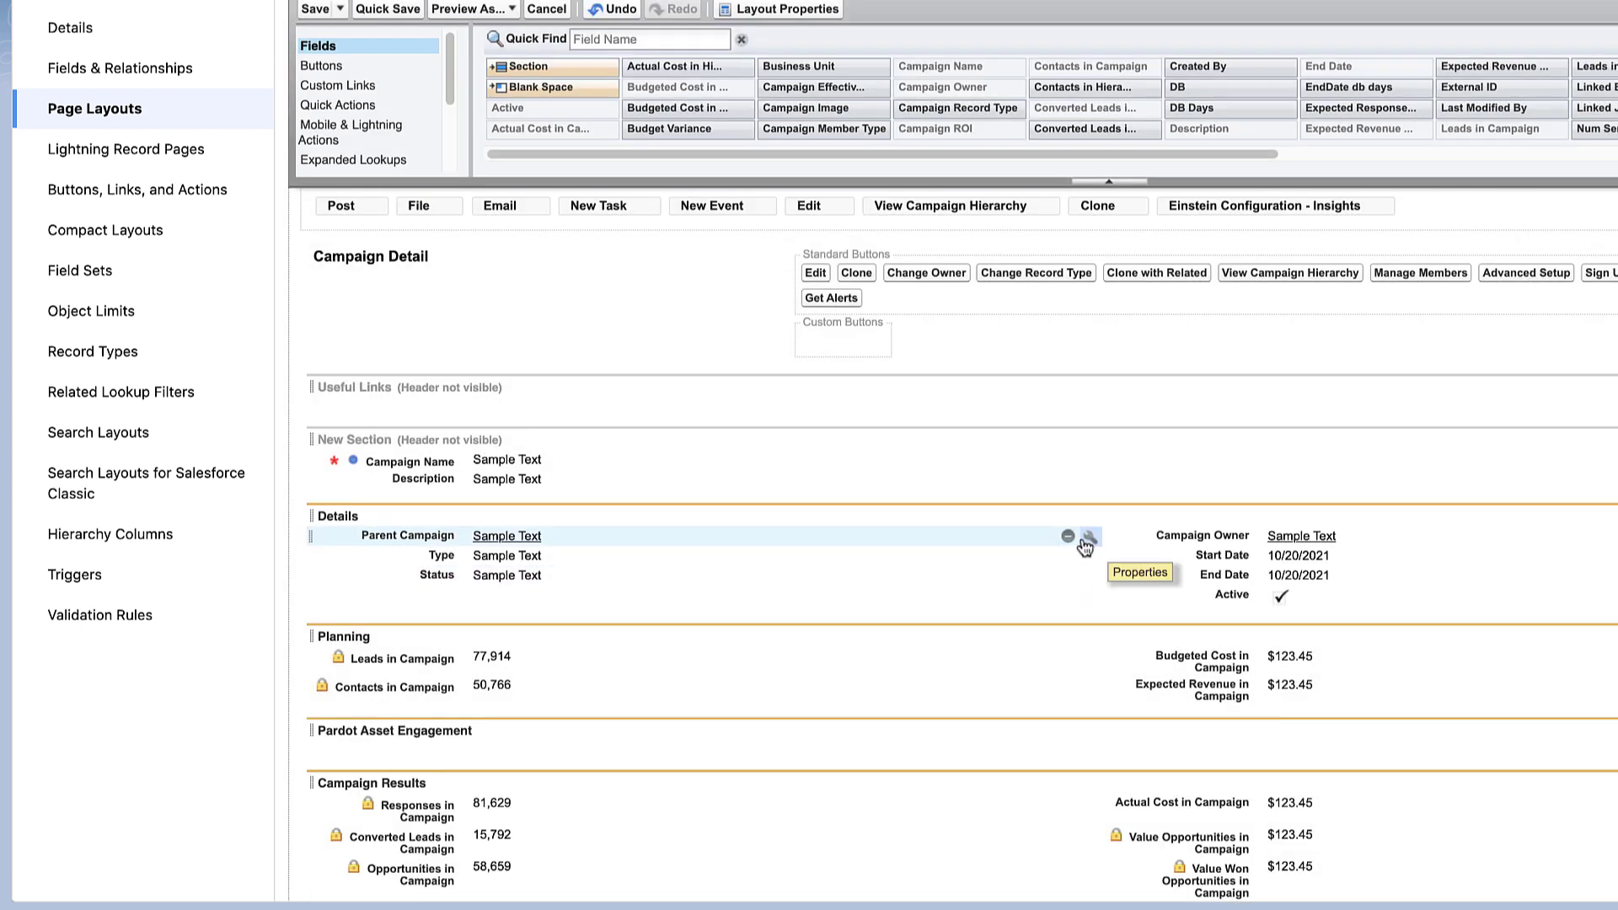
Place the Total Emails Delivered field in the Pardot Asset Engagement section.
{"action": "scroll", "coordinate": [1085, 548], "scroll_direction": "down", "scroll_amount": 1}
{"action": "left_click", "coordinate": [616, 38]}
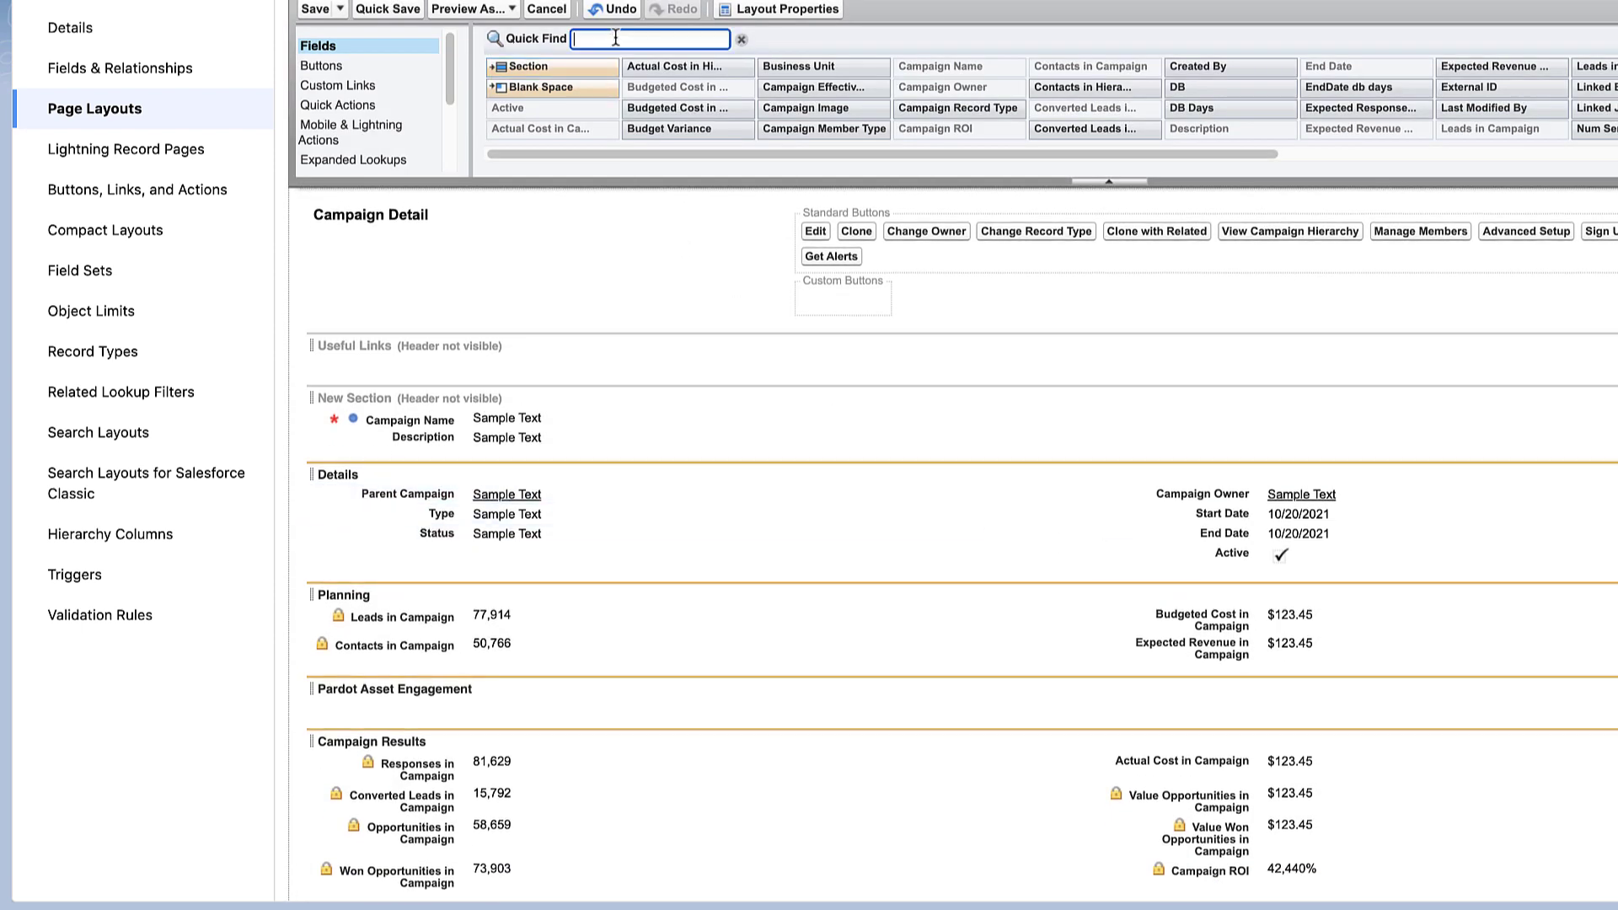
{"action": "type", "text": "total"}
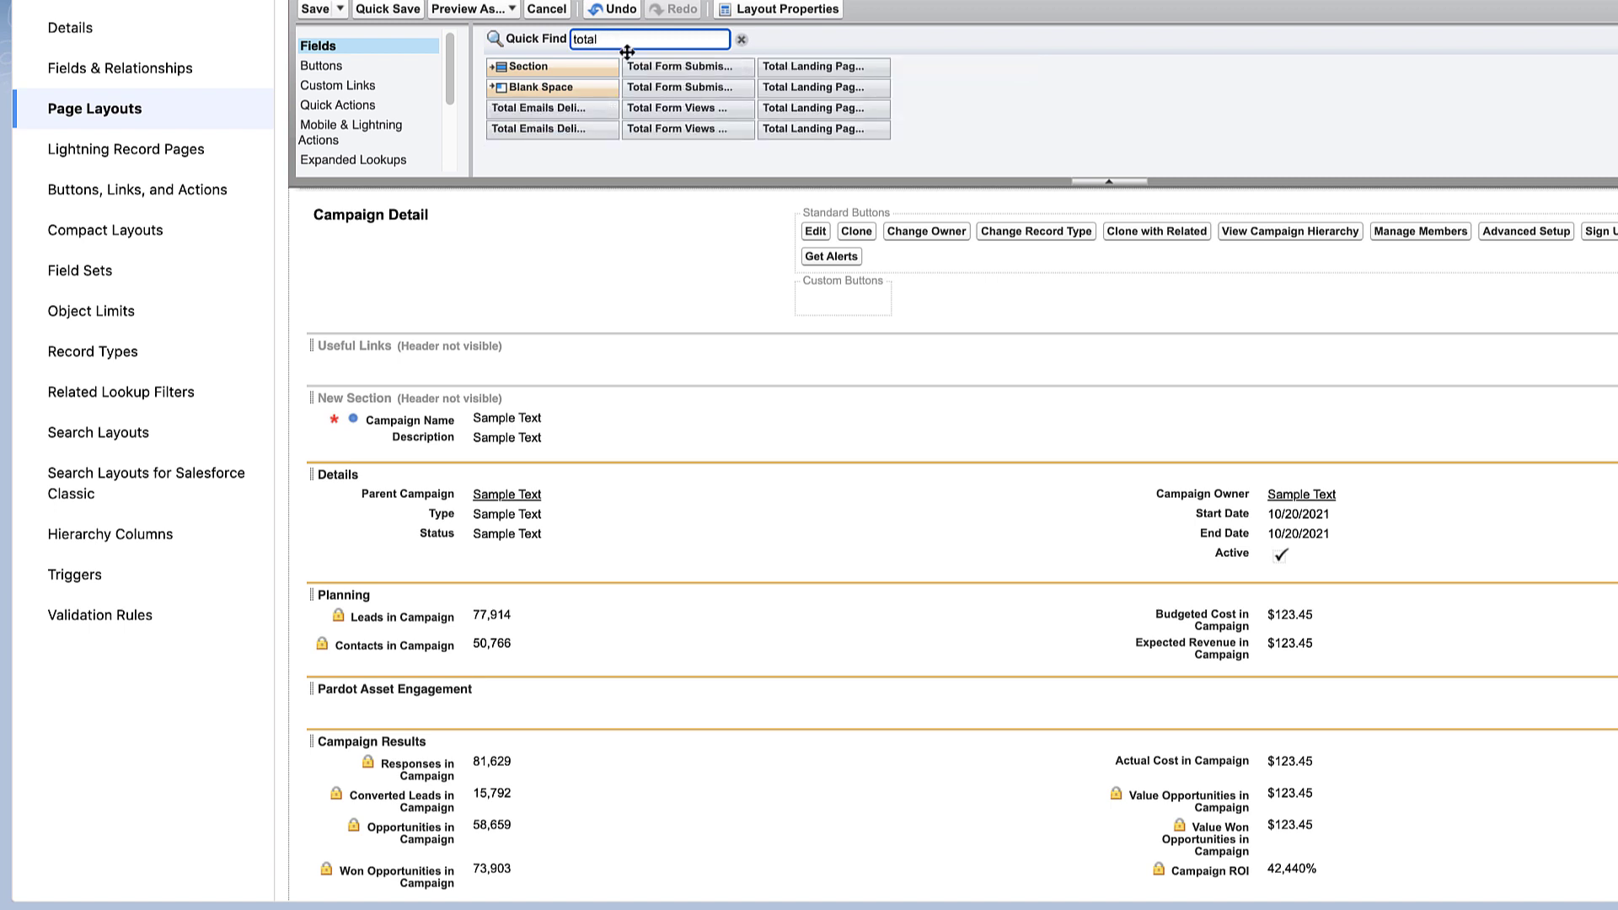
{"action": "left_click_drag", "start_coordinate": [561, 110], "coordinate": [489, 666]}
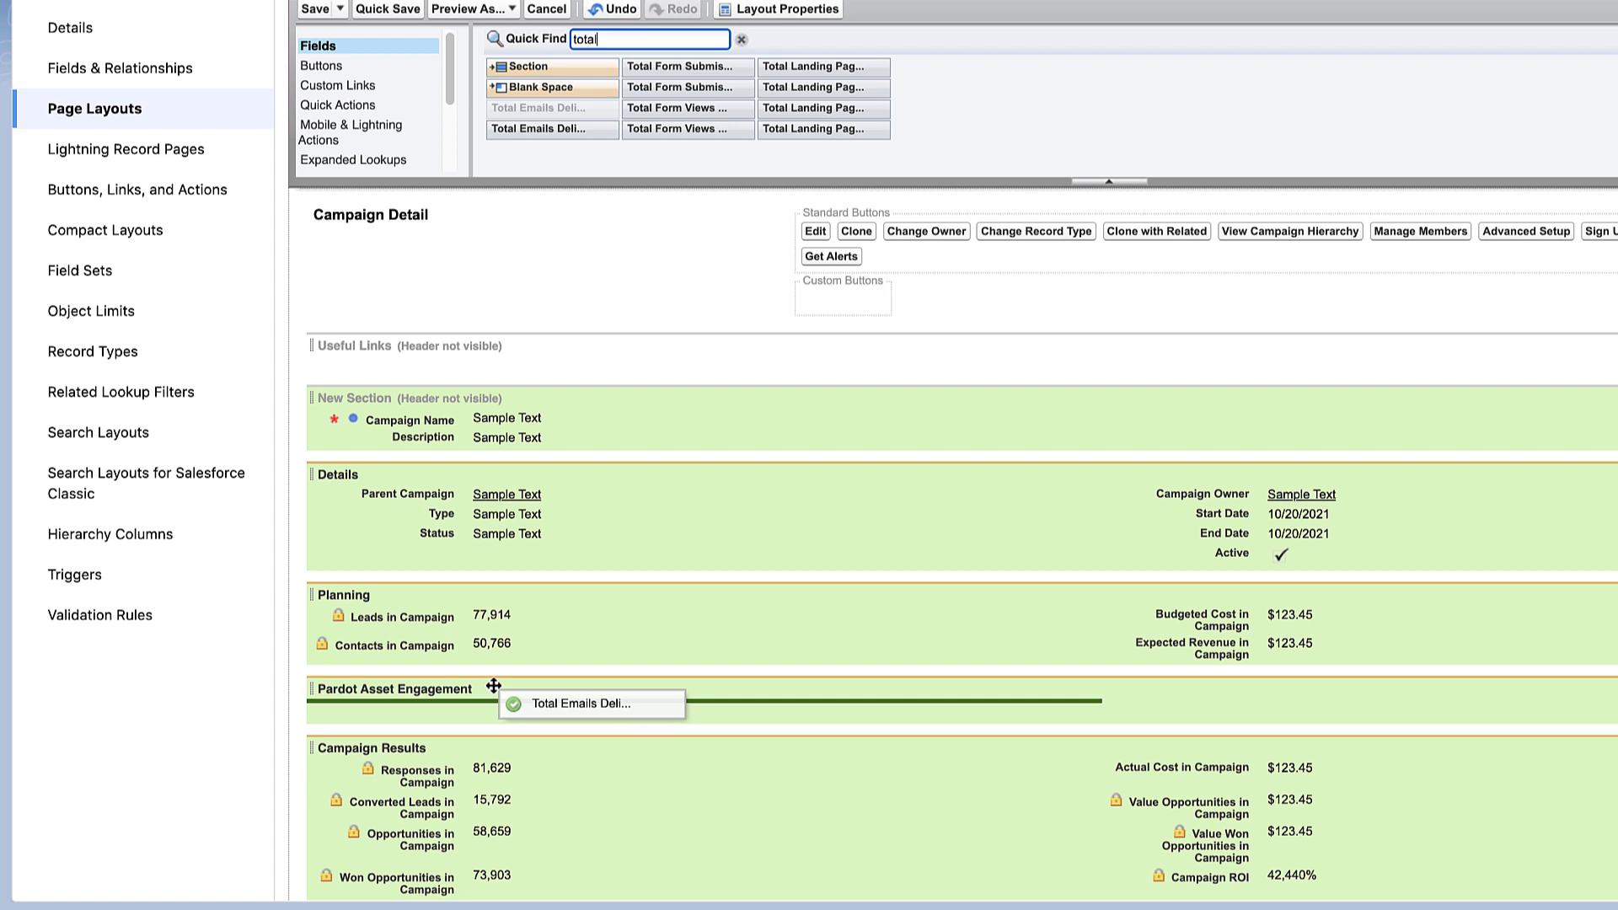
{"action": "left_click_drag", "start_coordinate": [493, 685], "coordinate": [497, 687]}
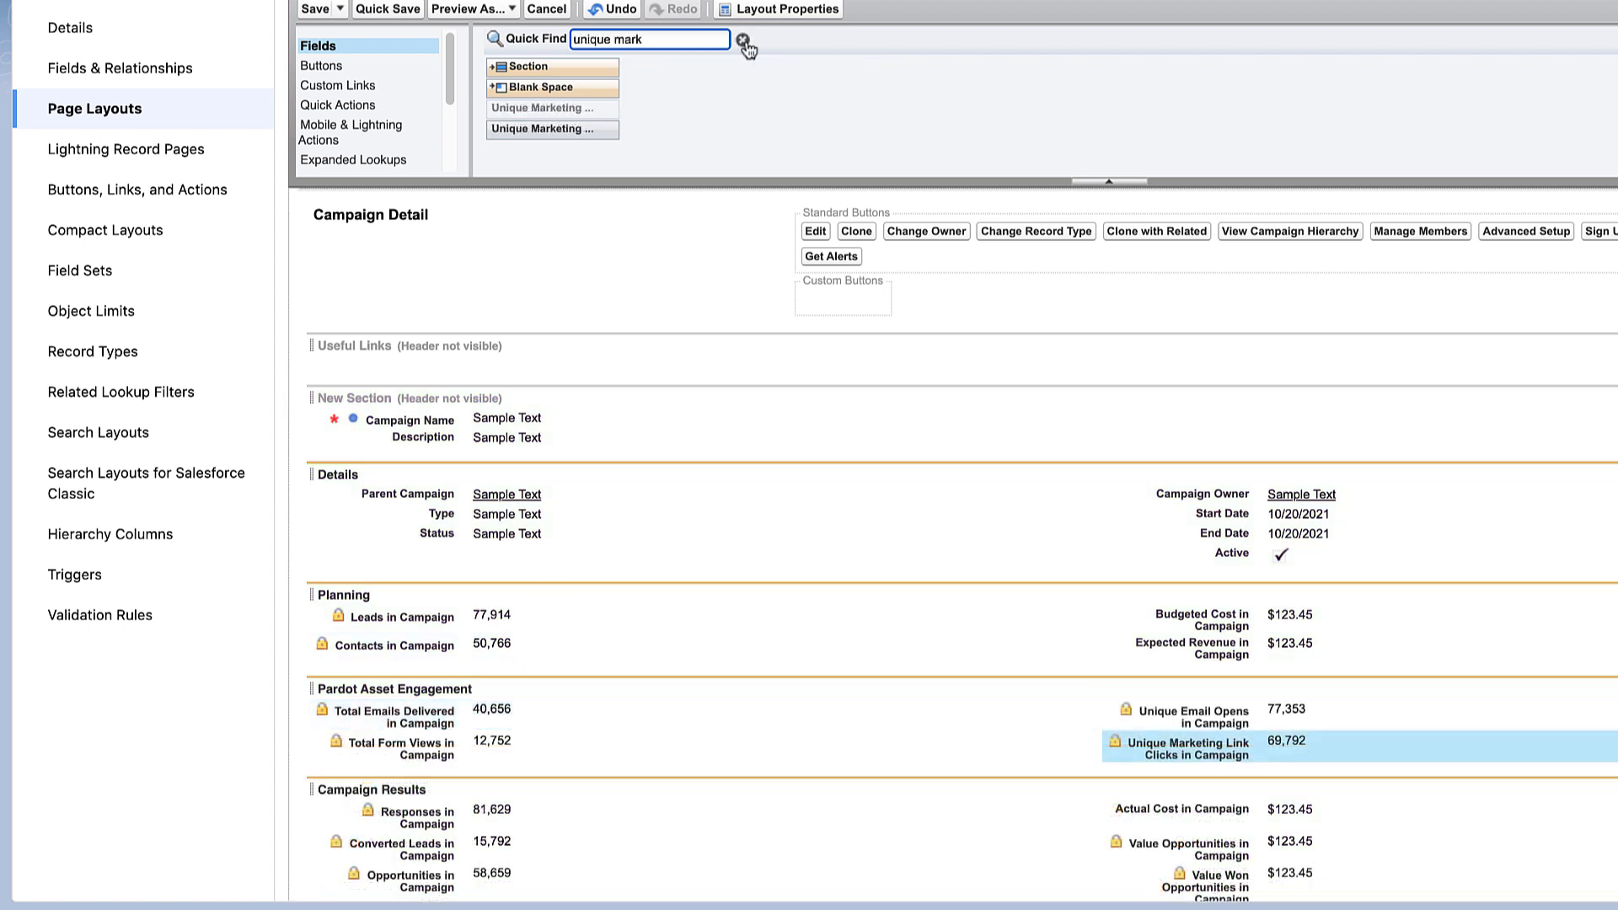
{"action": "left_click", "coordinate": [741, 40]}
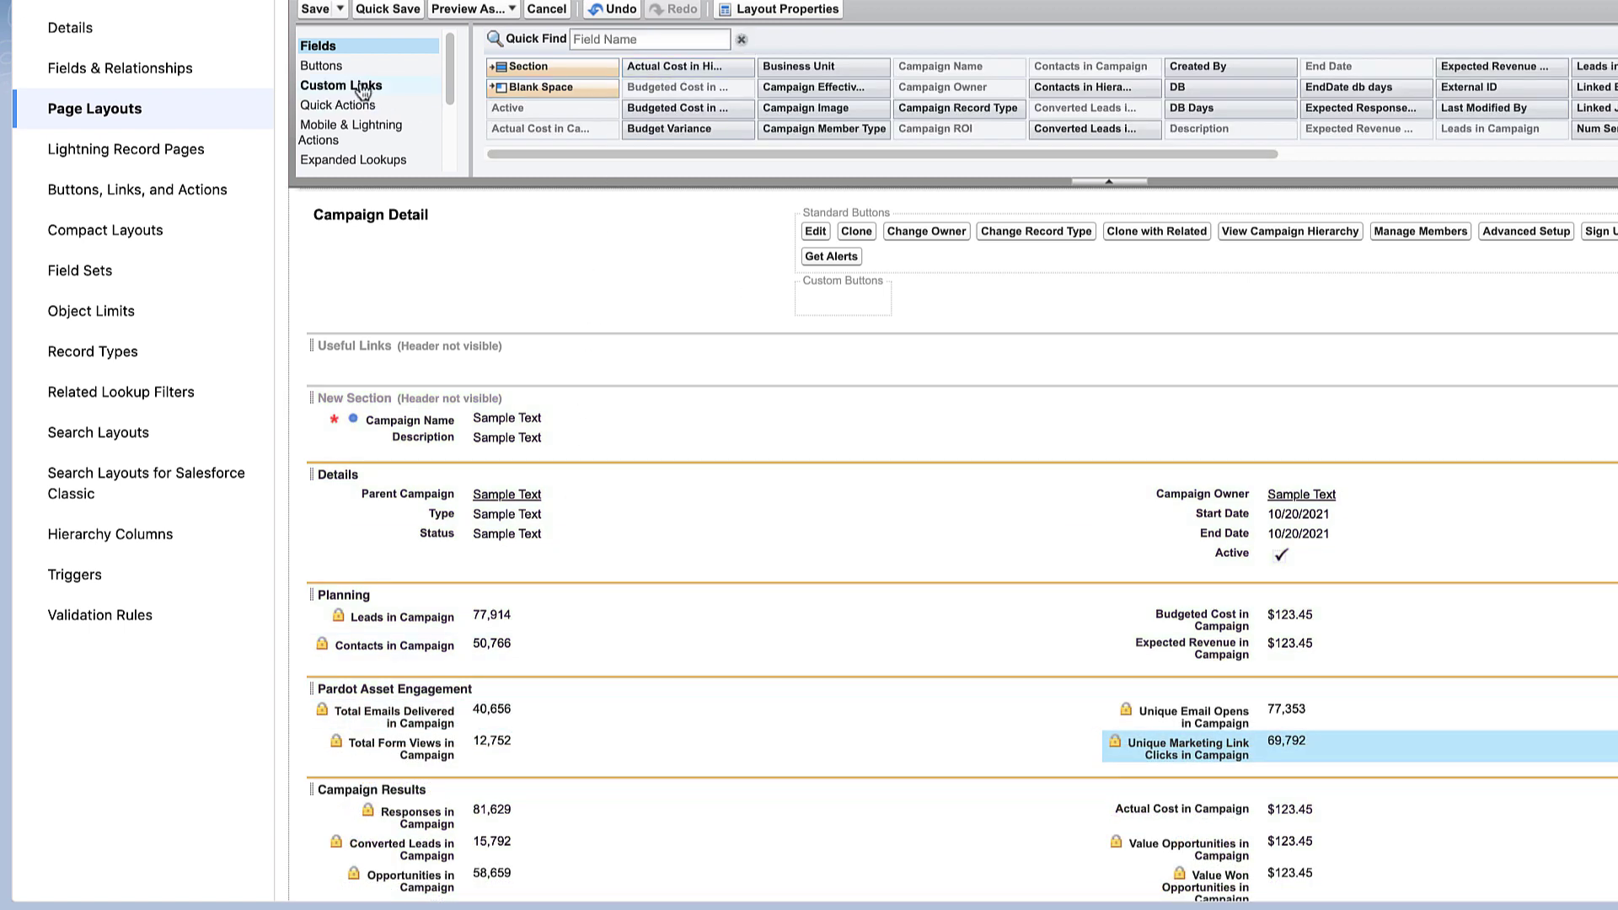
{"action": "scroll", "coordinate": [375, 118], "scroll_direction": "down", "scroll_amount": 2}
Add the List Emails and Marketing Forms related lists to the Campaign layout.
{"action": "left_click", "coordinate": [379, 129]}
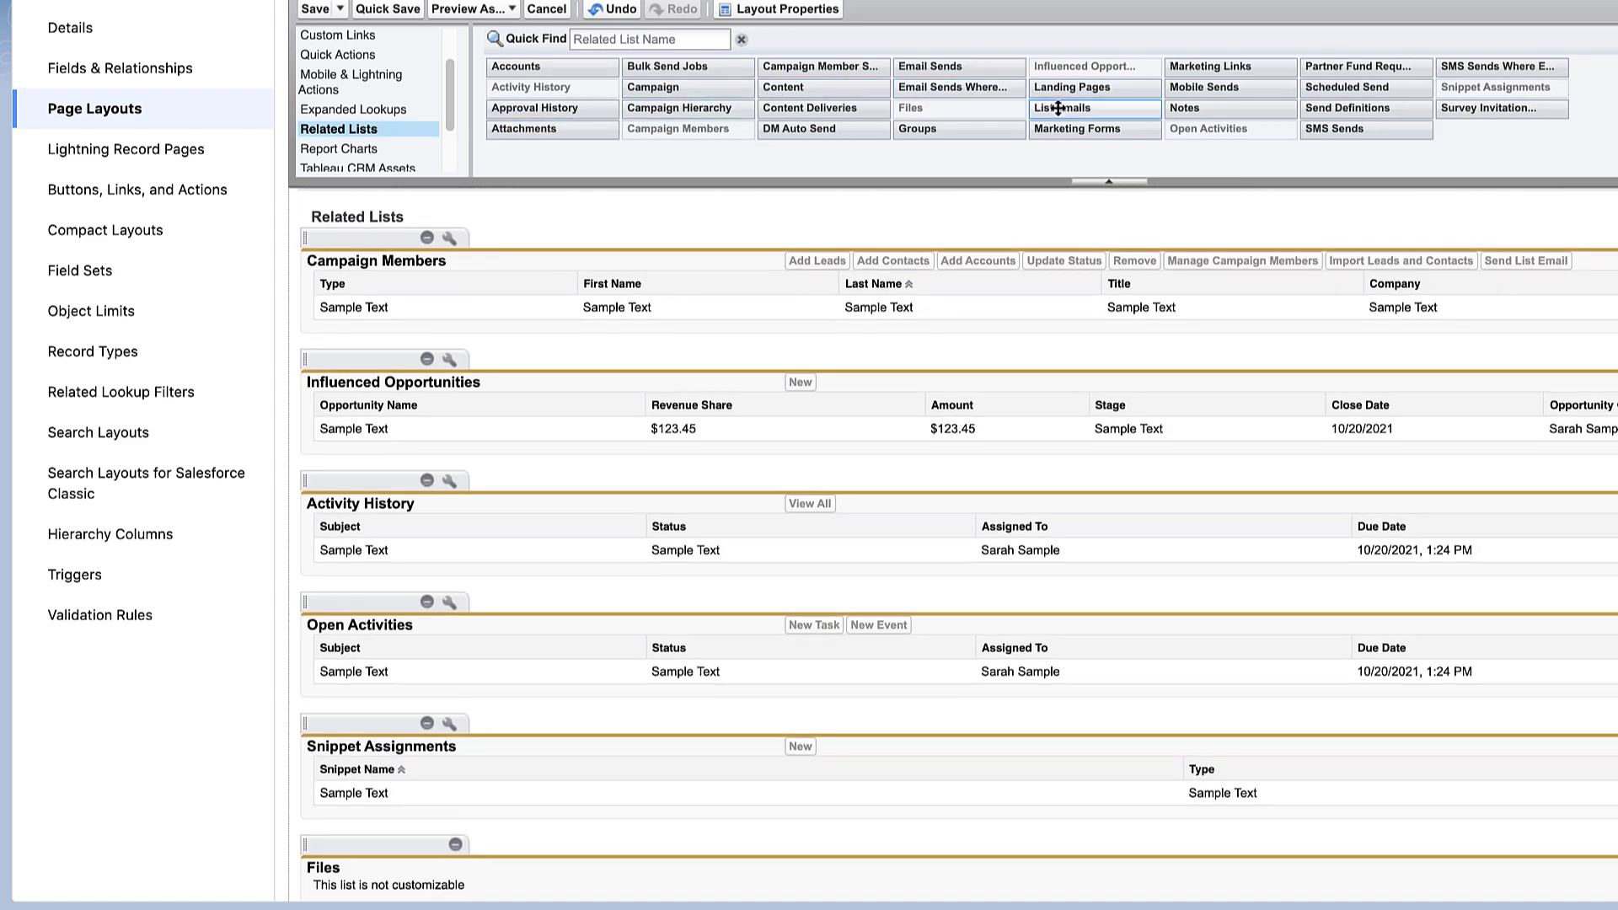
{"action": "left_click_drag", "start_coordinate": [1063, 108], "coordinate": [440, 586]}
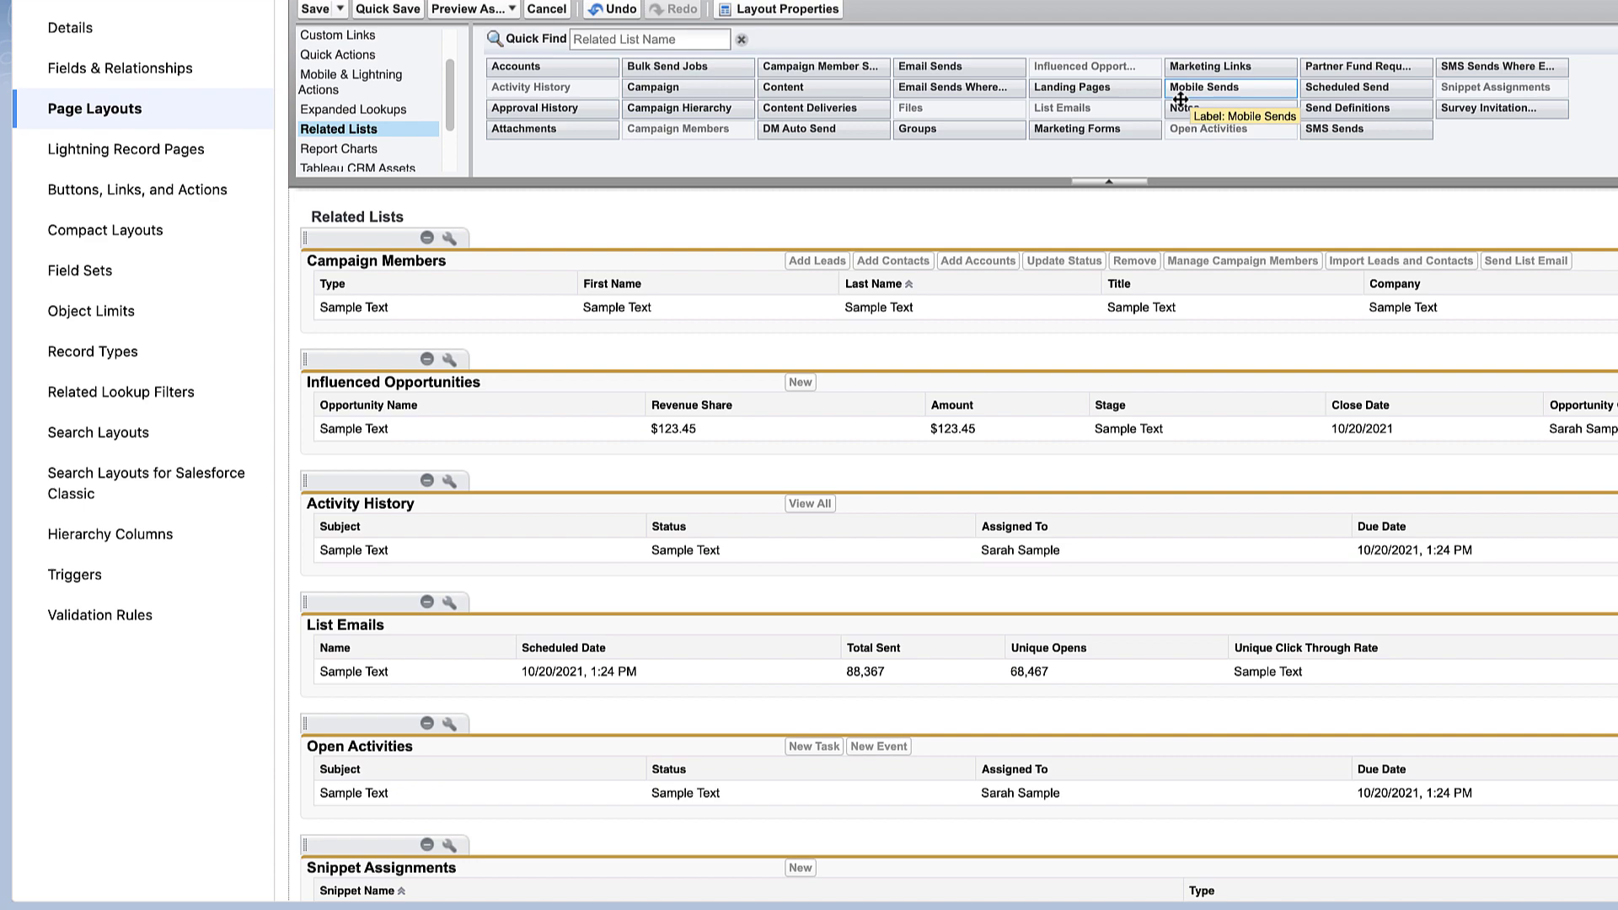
{"action": "left_click_drag", "start_coordinate": [1148, 129], "coordinate": [664, 730]}
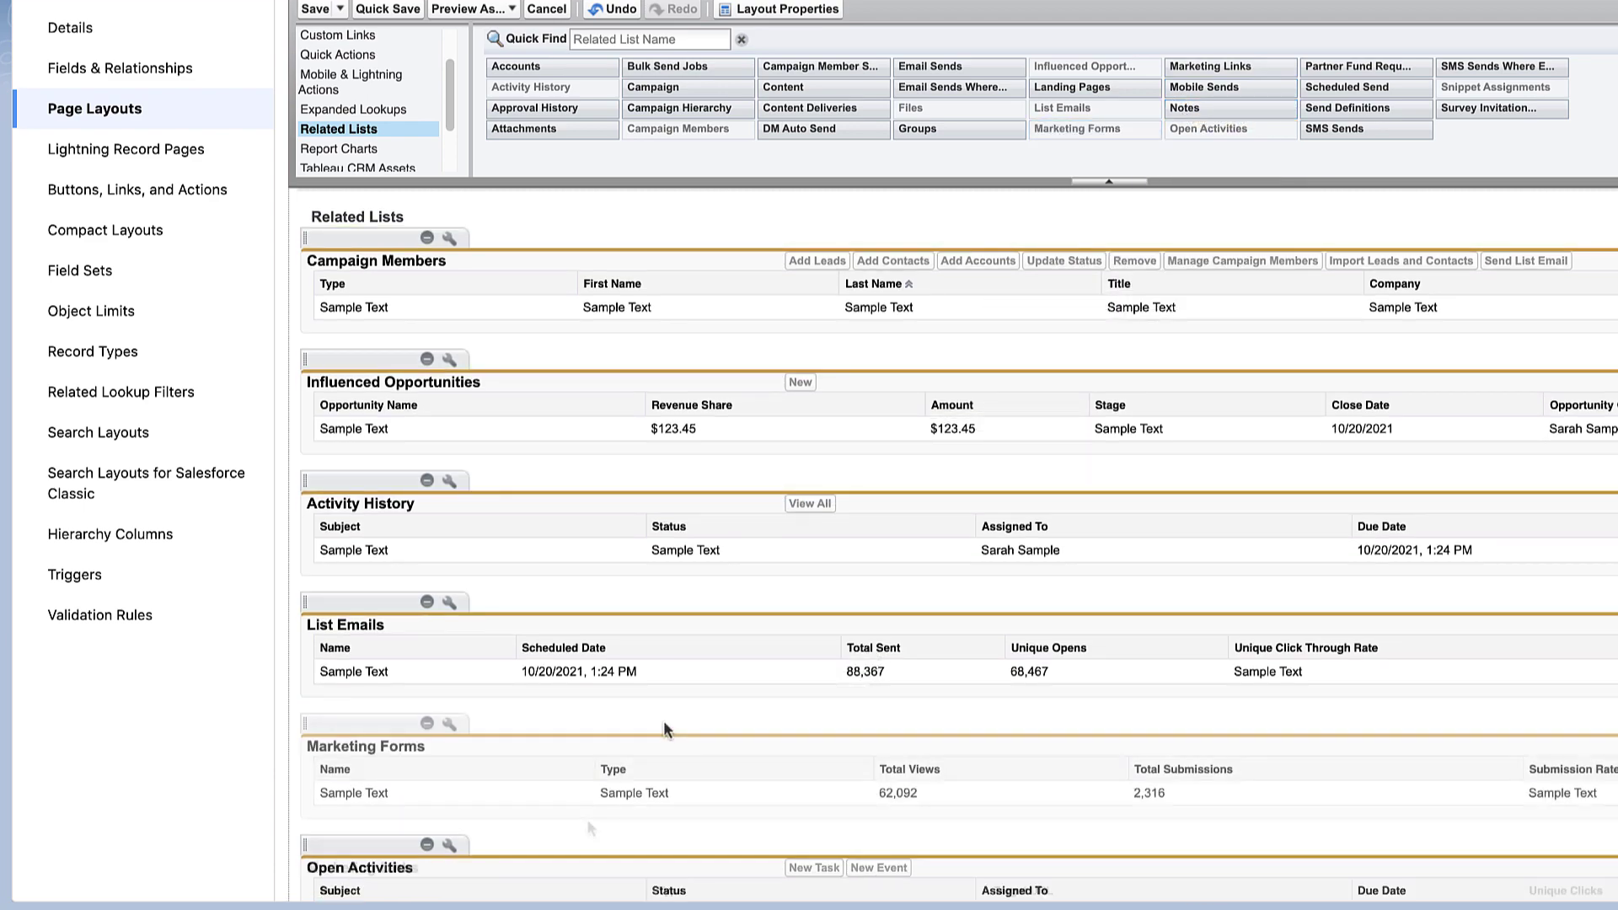
Save the layout without overwriting users' related list customizations.
{"action": "scroll", "coordinate": [459, 337], "scroll_direction": "up", "scroll_amount": 3}
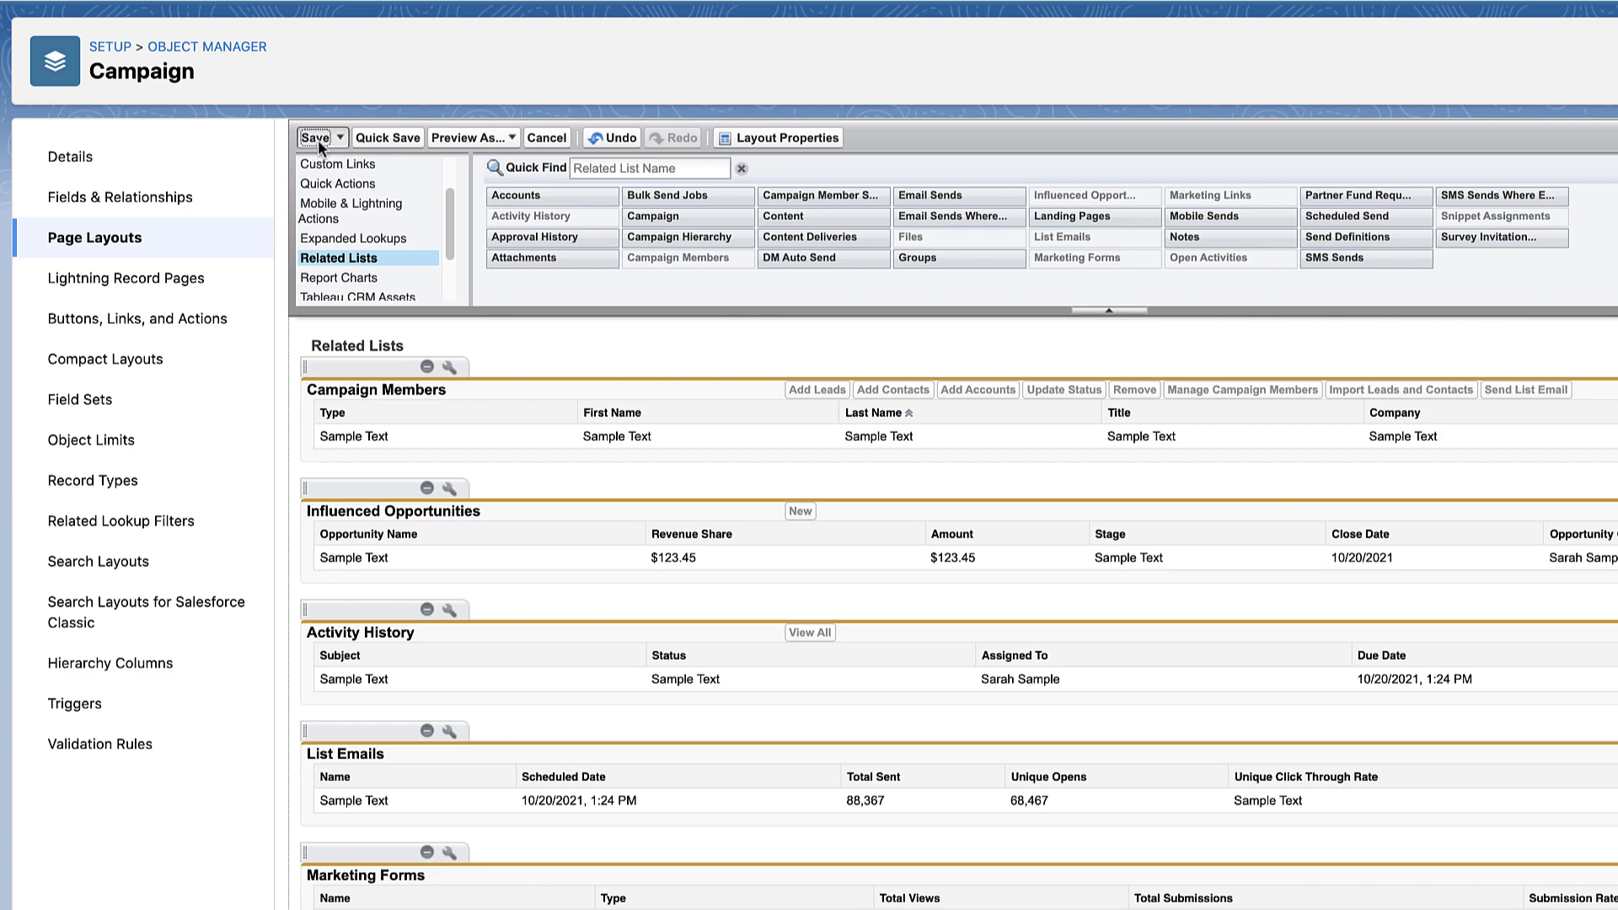
{"action": "left_click", "coordinate": [315, 137]}
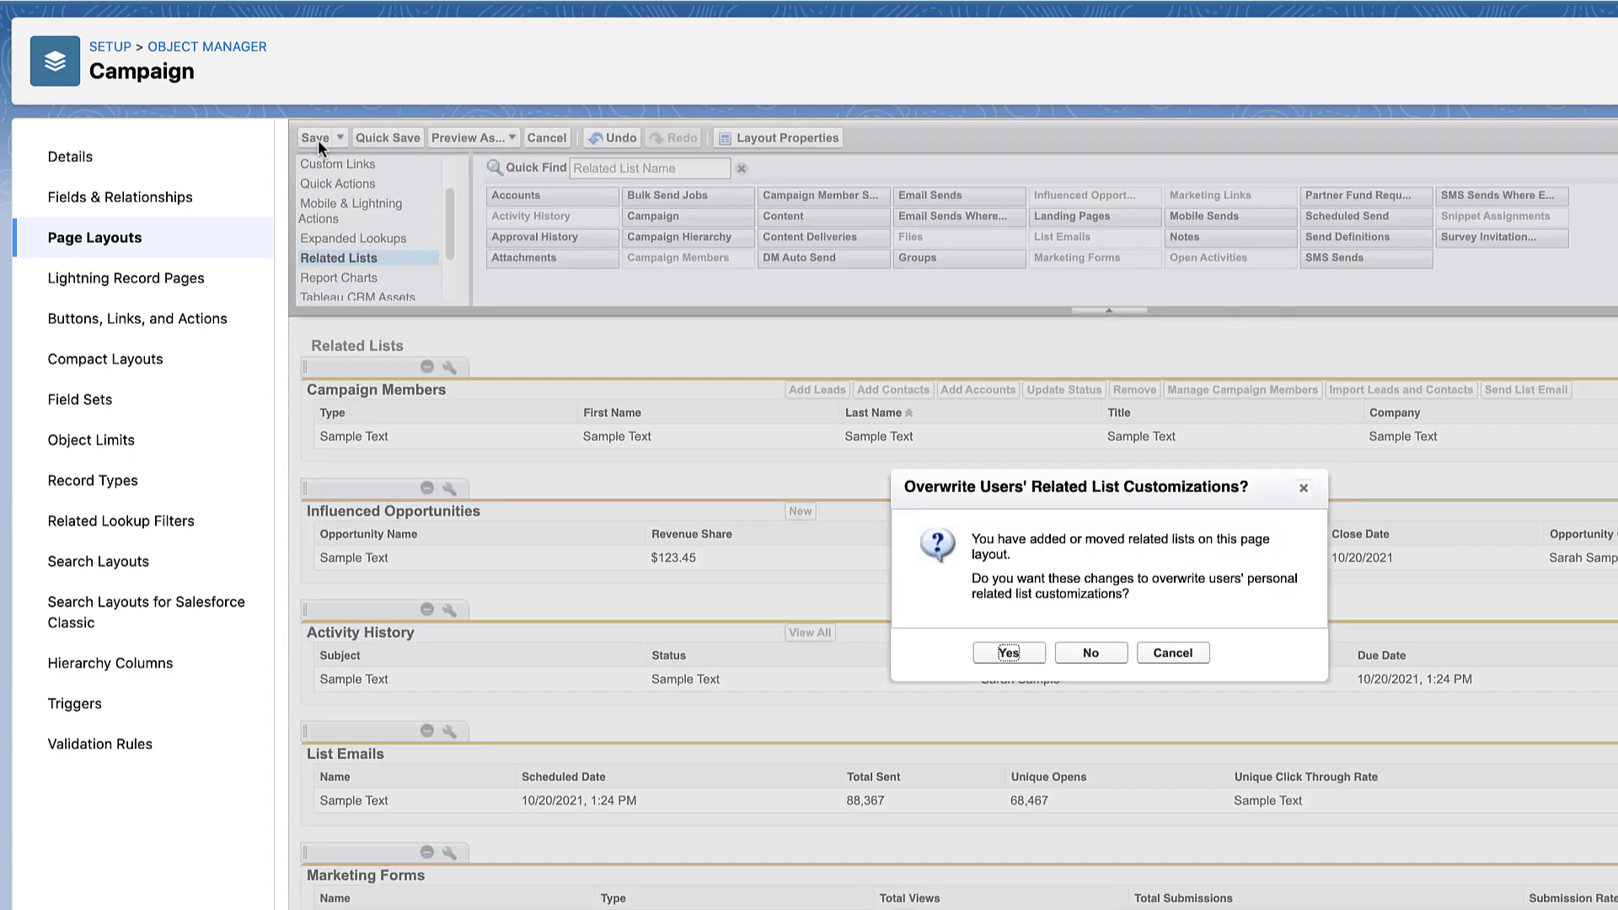
{"action": "left_click", "coordinate": [1066, 658]}
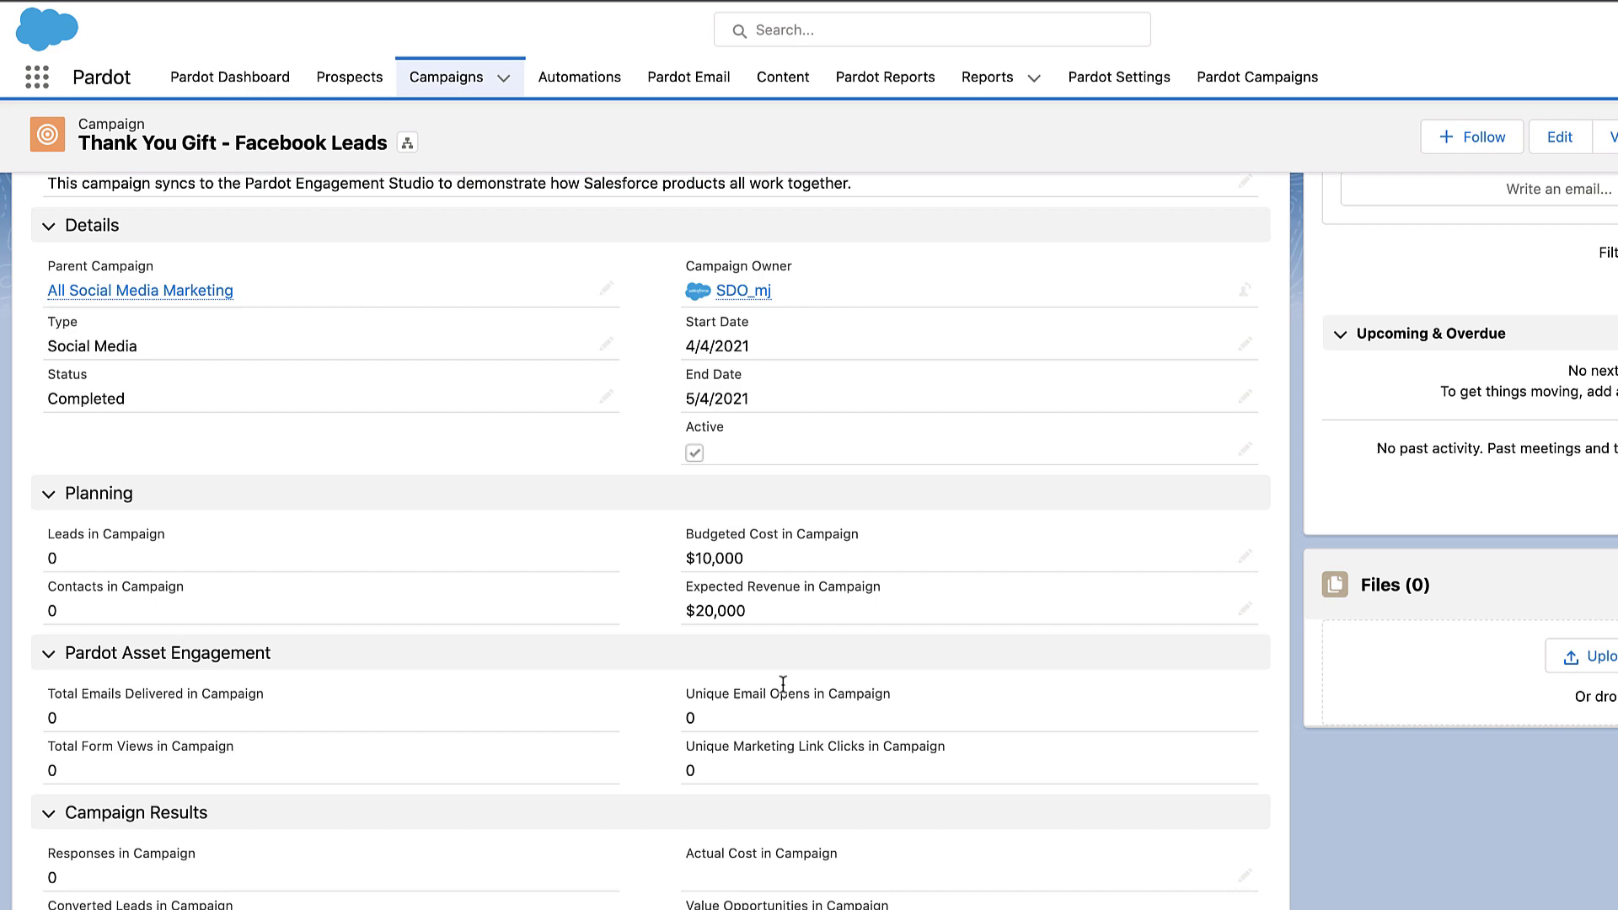
Open the Thank You Gift - Facebook Leads campaign page in Lightning App Builder via Edit Page.
{"action": "scroll", "coordinate": [783, 685], "scroll_direction": "up", "scroll_amount": 4}
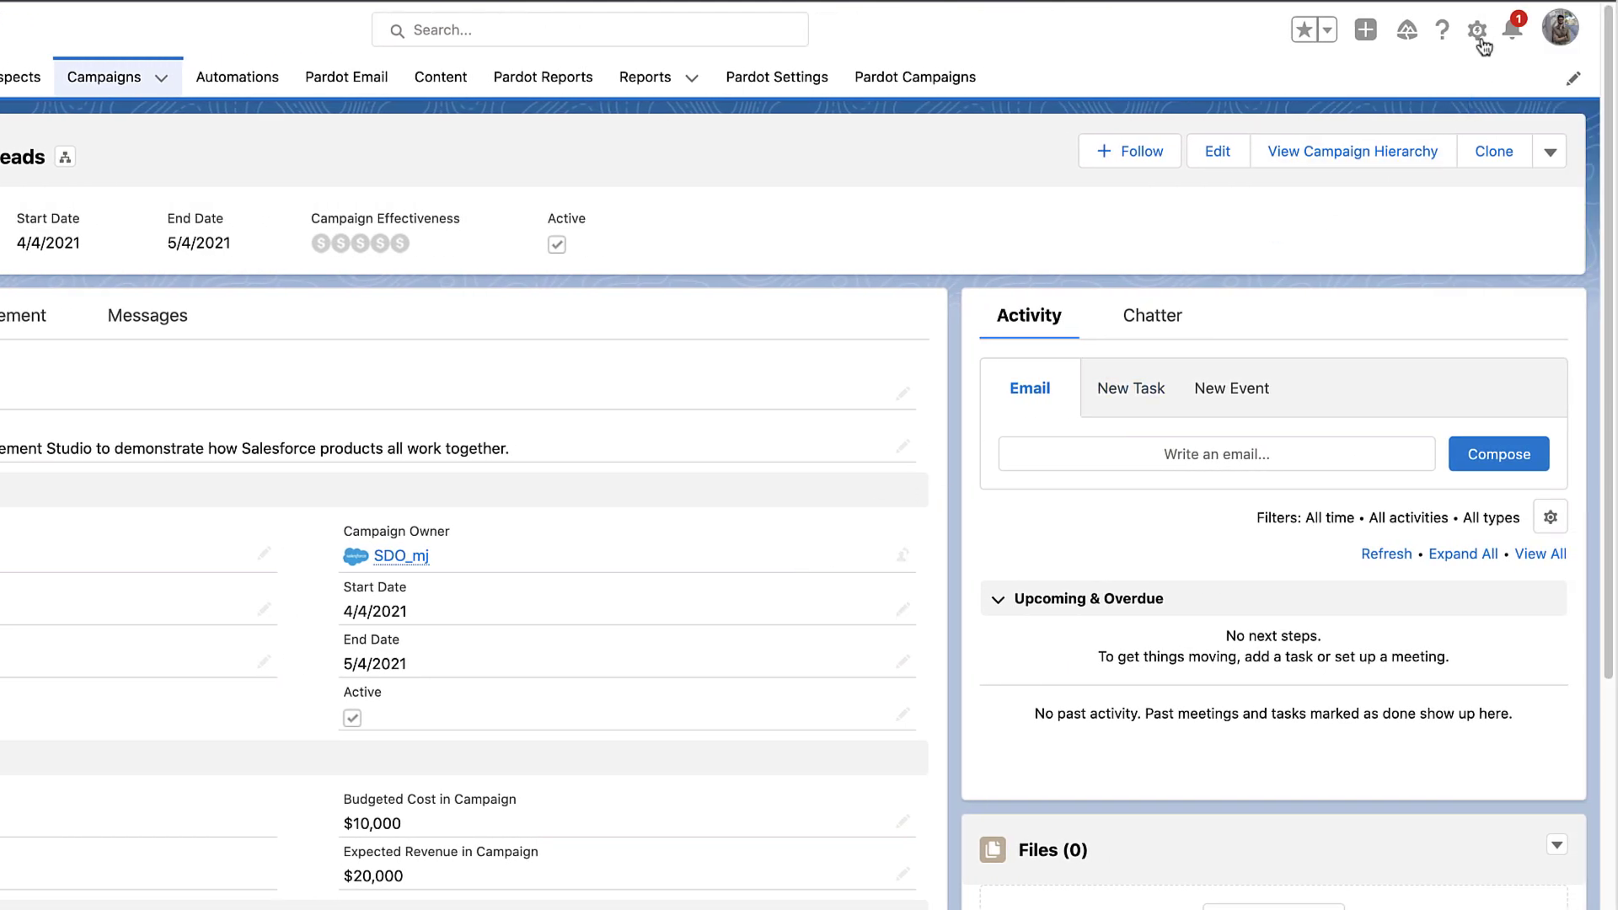
{"action": "left_click", "coordinate": [1477, 32]}
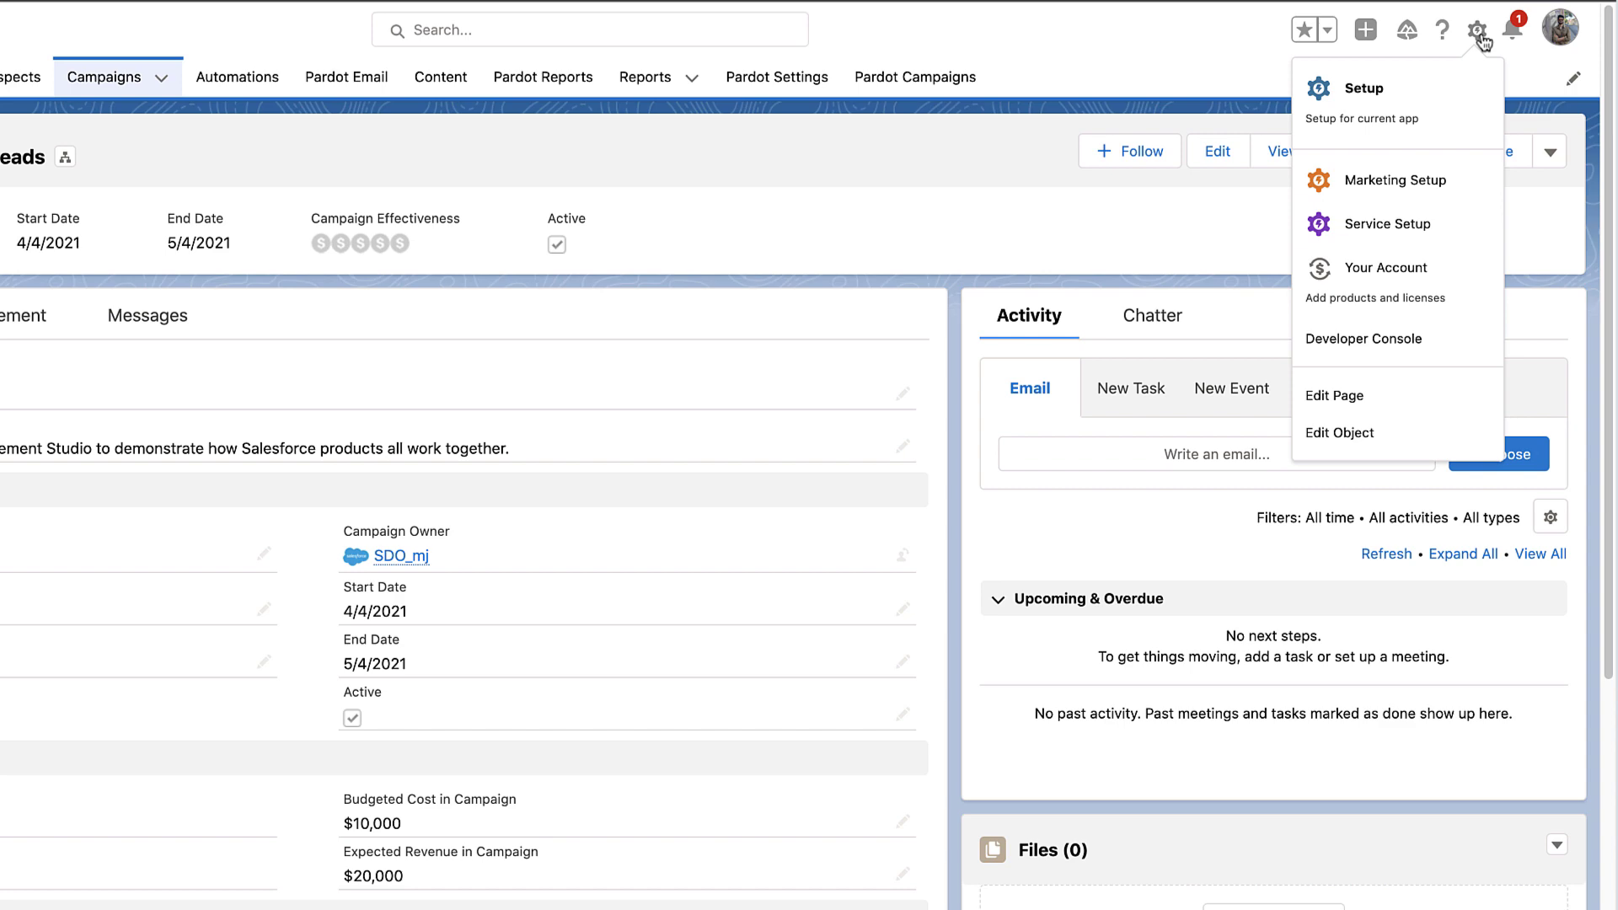
{"action": "left_click", "coordinate": [1371, 396]}
Add the Engagement Metrics component to the top of the Details tab.
{"action": "left_click", "coordinate": [147, 167]}
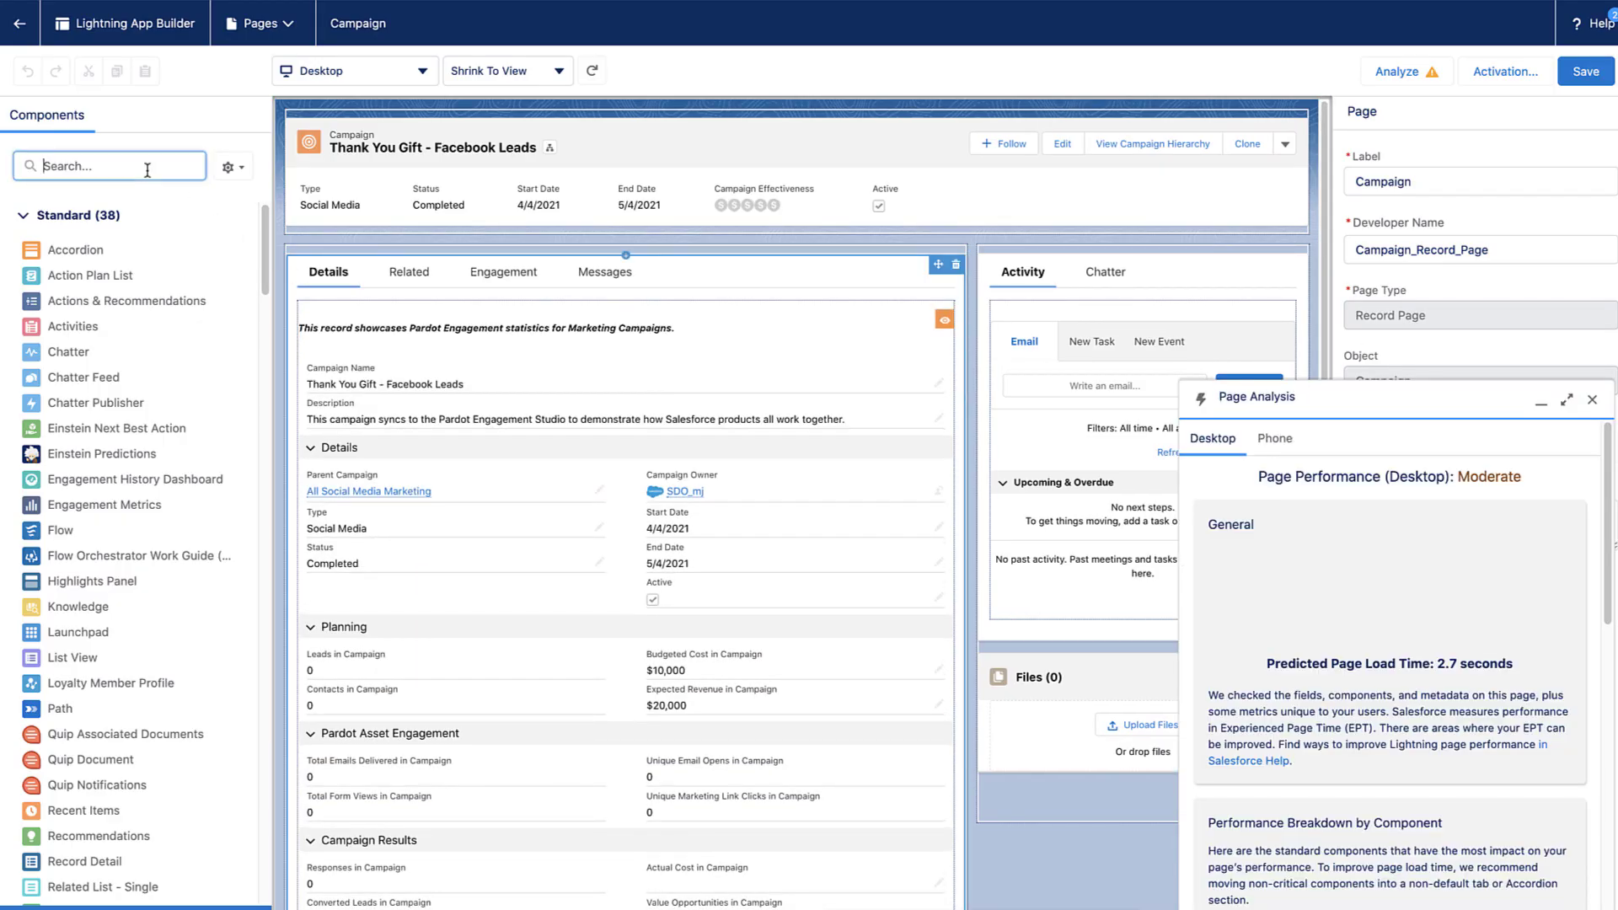
{"action": "type", "text": "engag"}
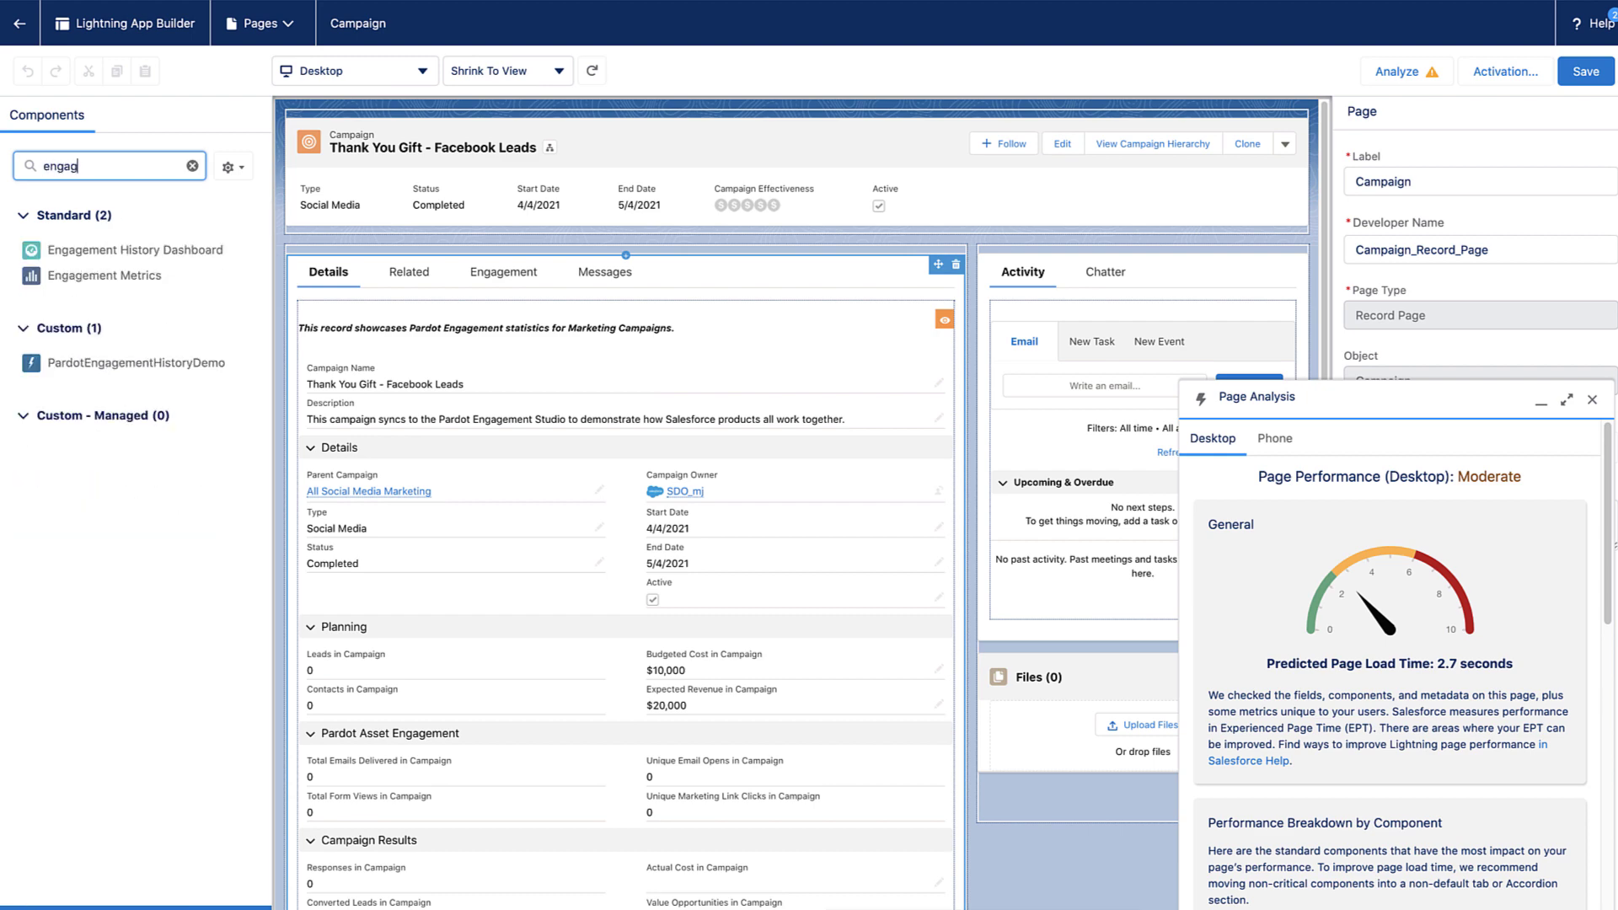
{"action": "type", "text": "e"}
{"action": "left_click_drag", "start_coordinate": [144, 277], "coordinate": [405, 342]}
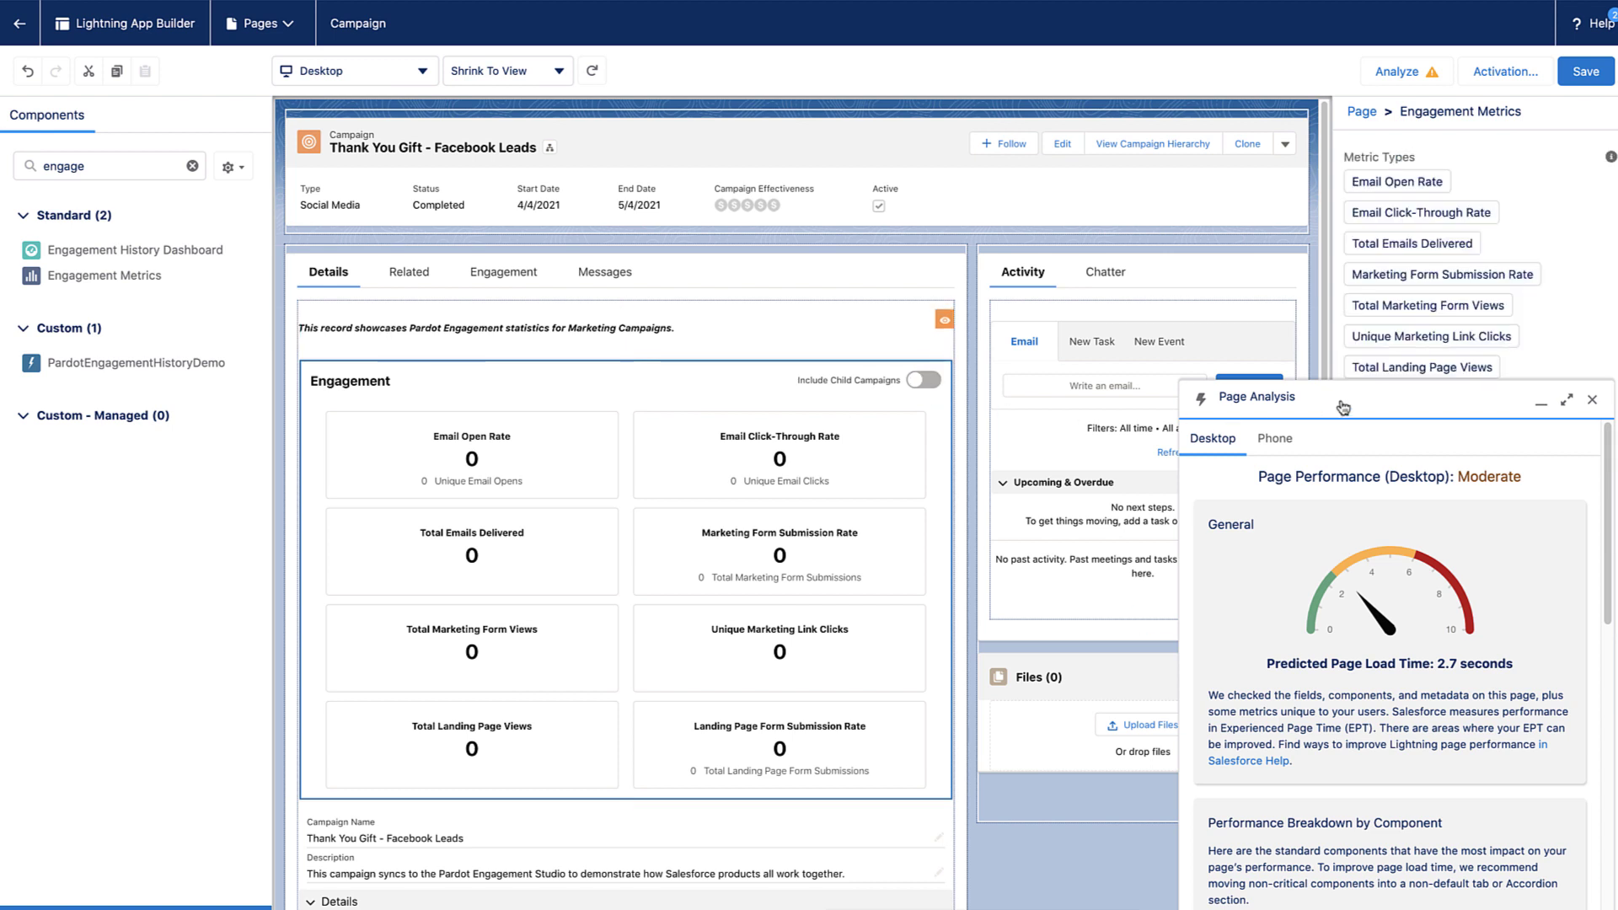
{"action": "left_click", "coordinate": [1536, 404]}
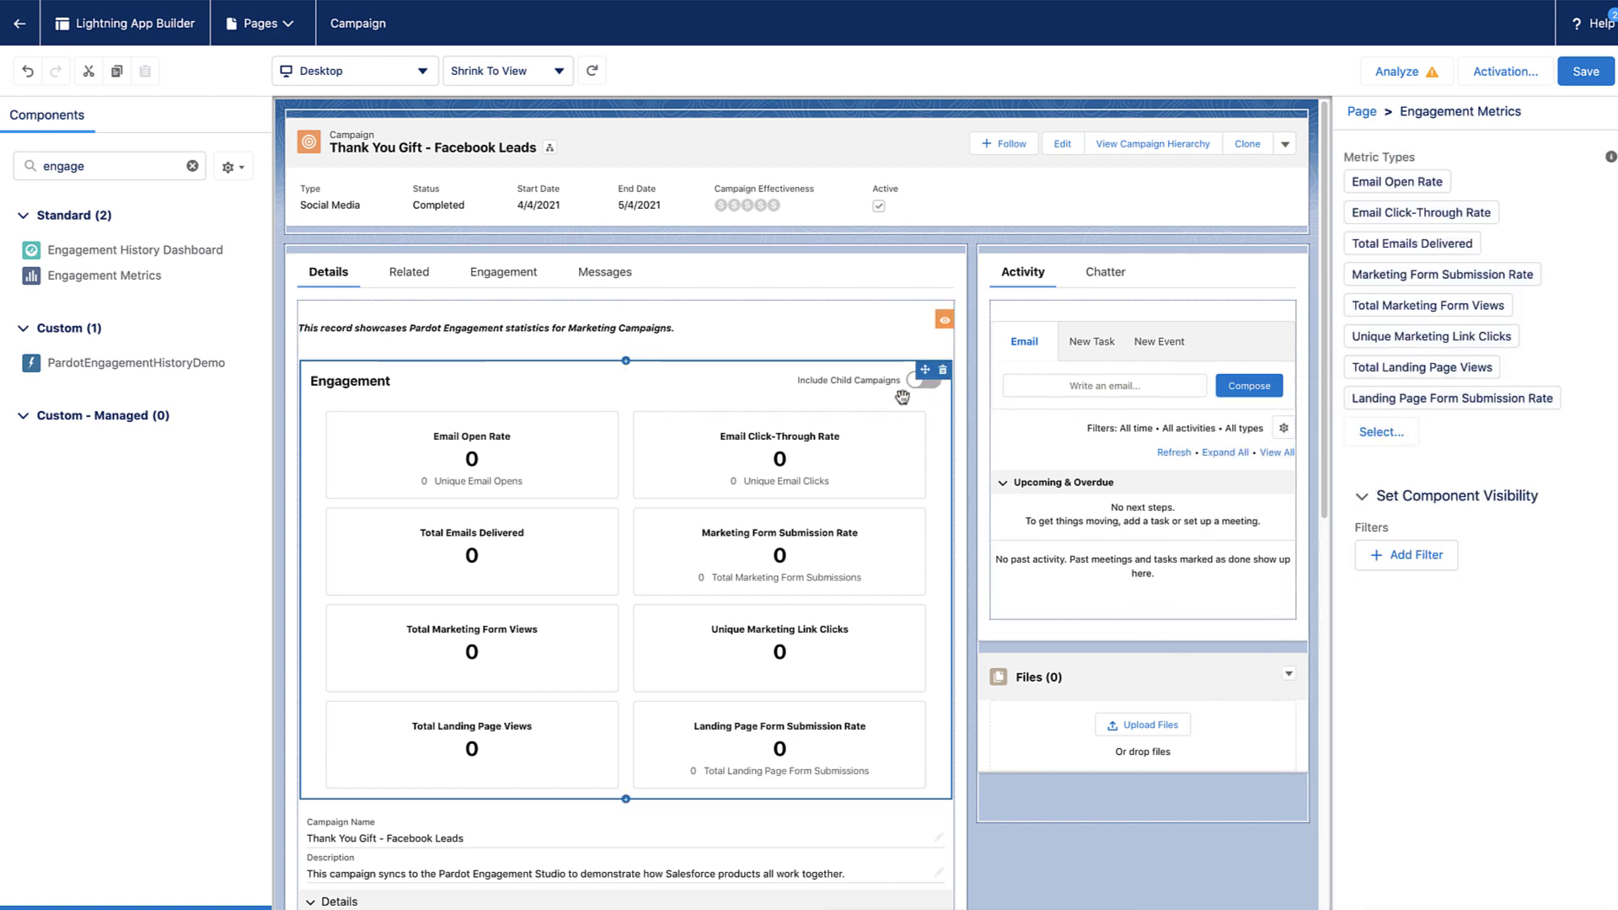
Add a new tab labelled Report to the tab set and switch to it.
{"action": "left_click", "coordinate": [848, 268]}
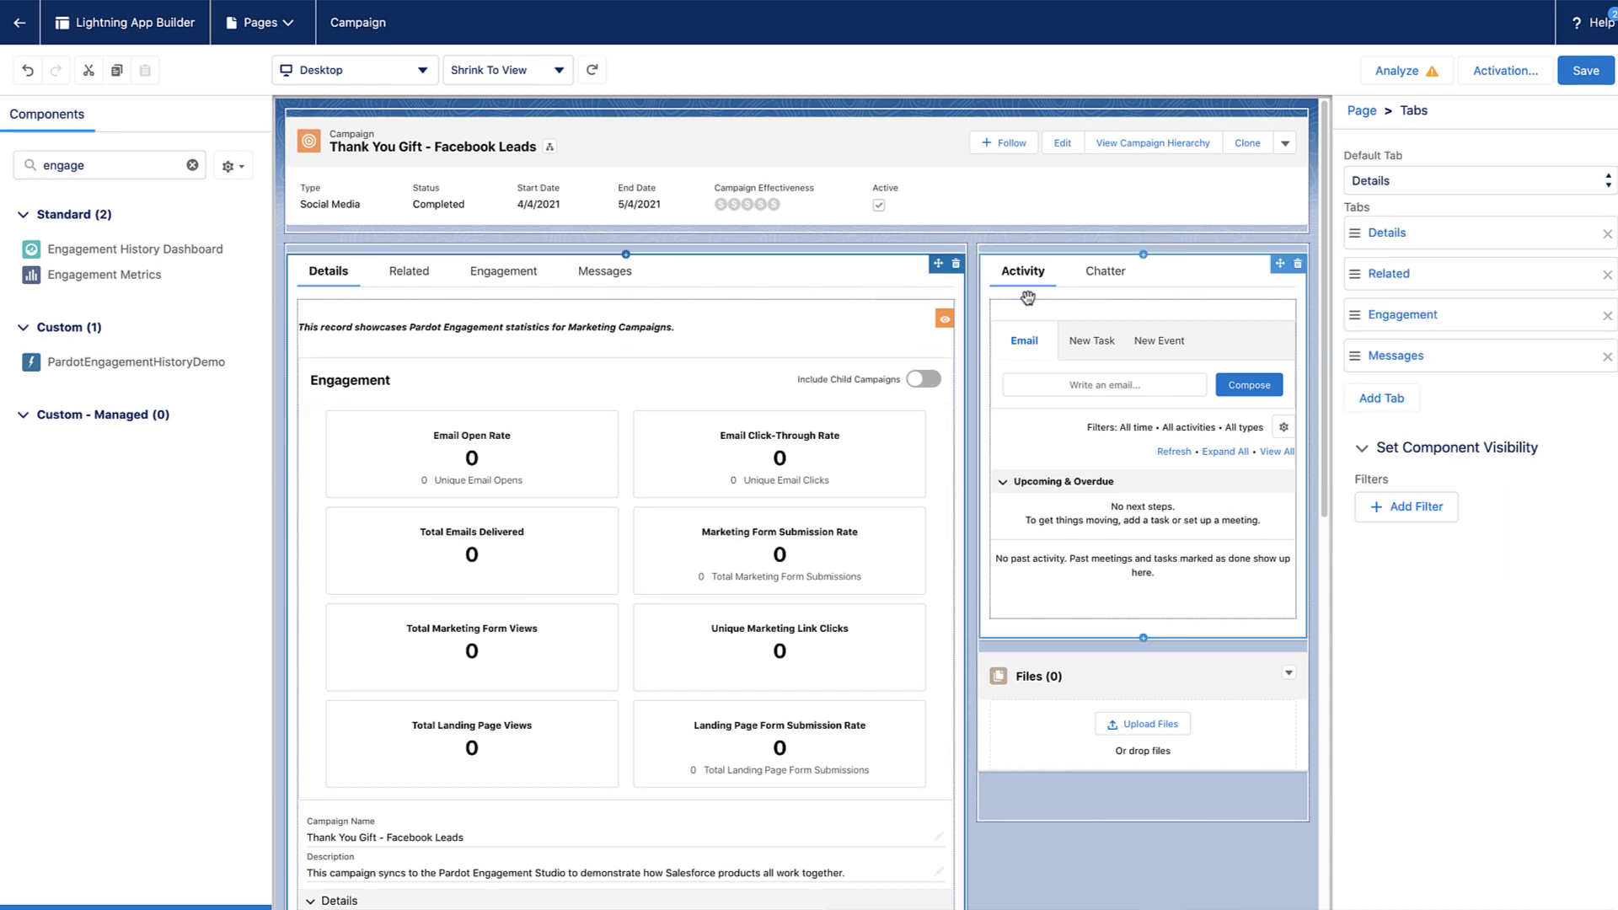
{"action": "left_click", "coordinate": [1384, 397]}
{"action": "left_click", "coordinate": [1395, 398]}
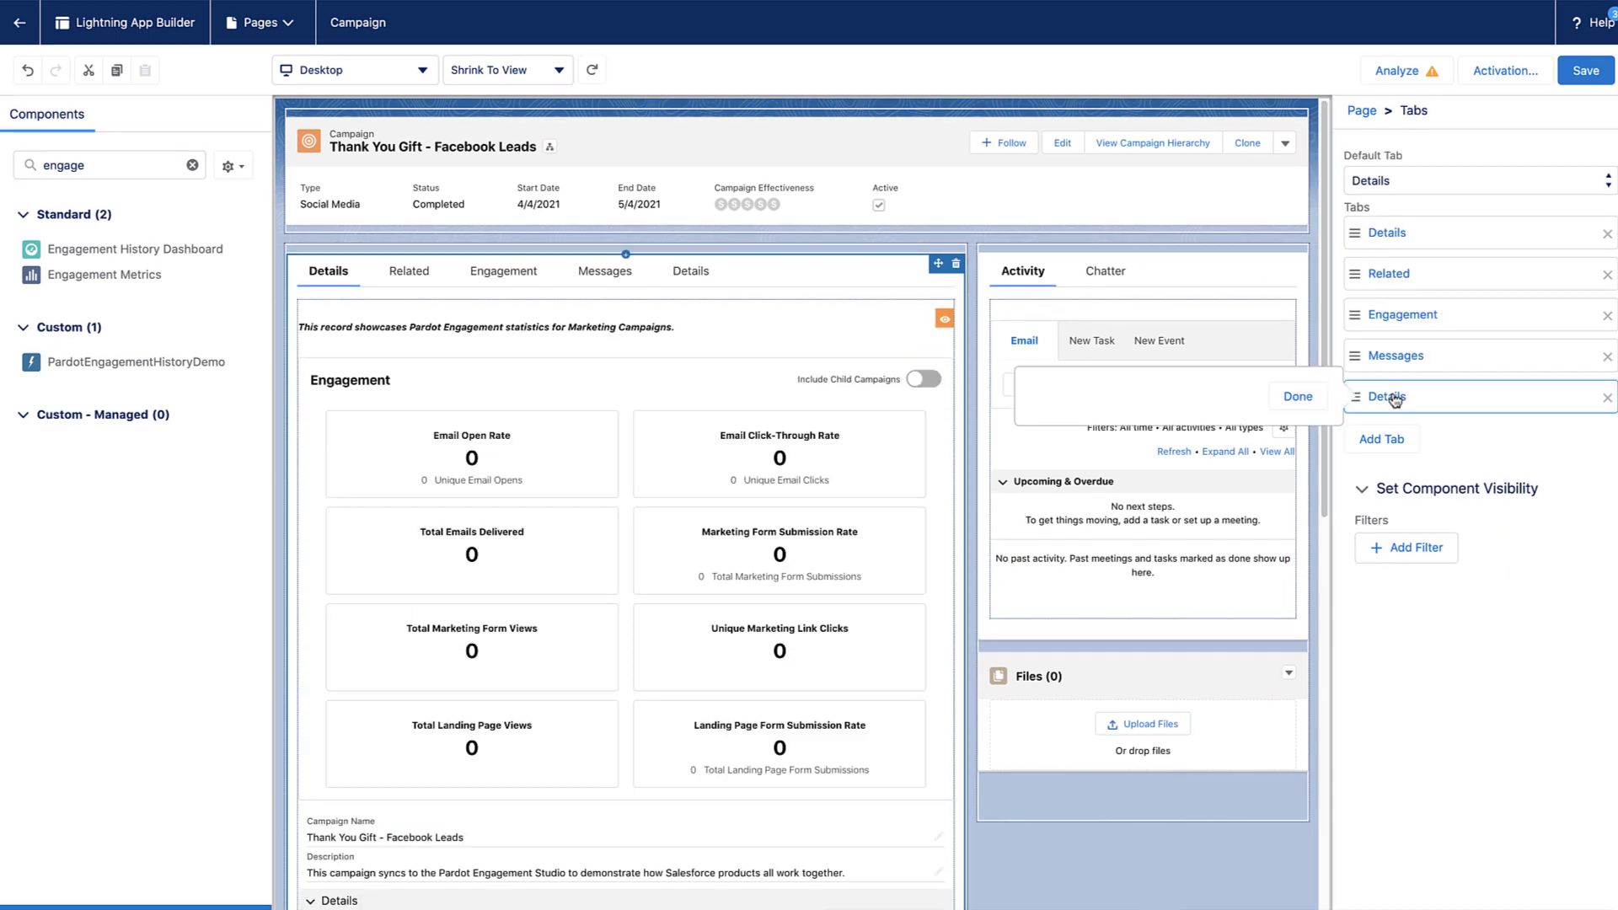
{"action": "left_click", "coordinate": [1282, 421]}
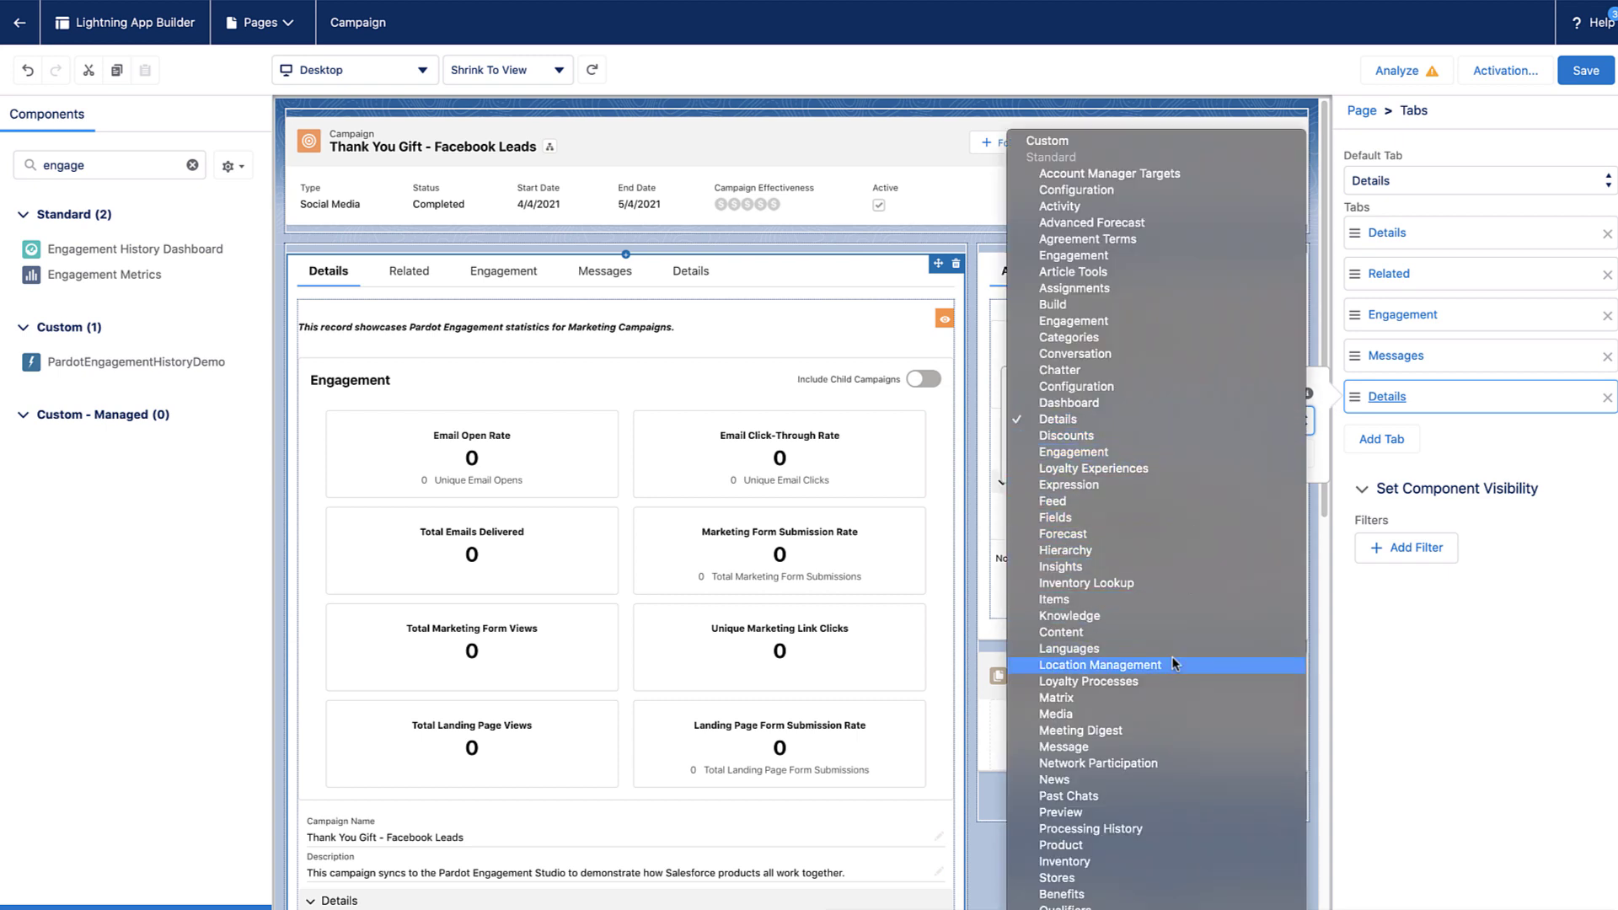
{"action": "scroll", "coordinate": [1167, 707], "scroll_direction": "down", "scroll_amount": 1}
{"action": "scroll", "coordinate": [1152, 801], "scroll_direction": "down", "scroll_amount": 2}
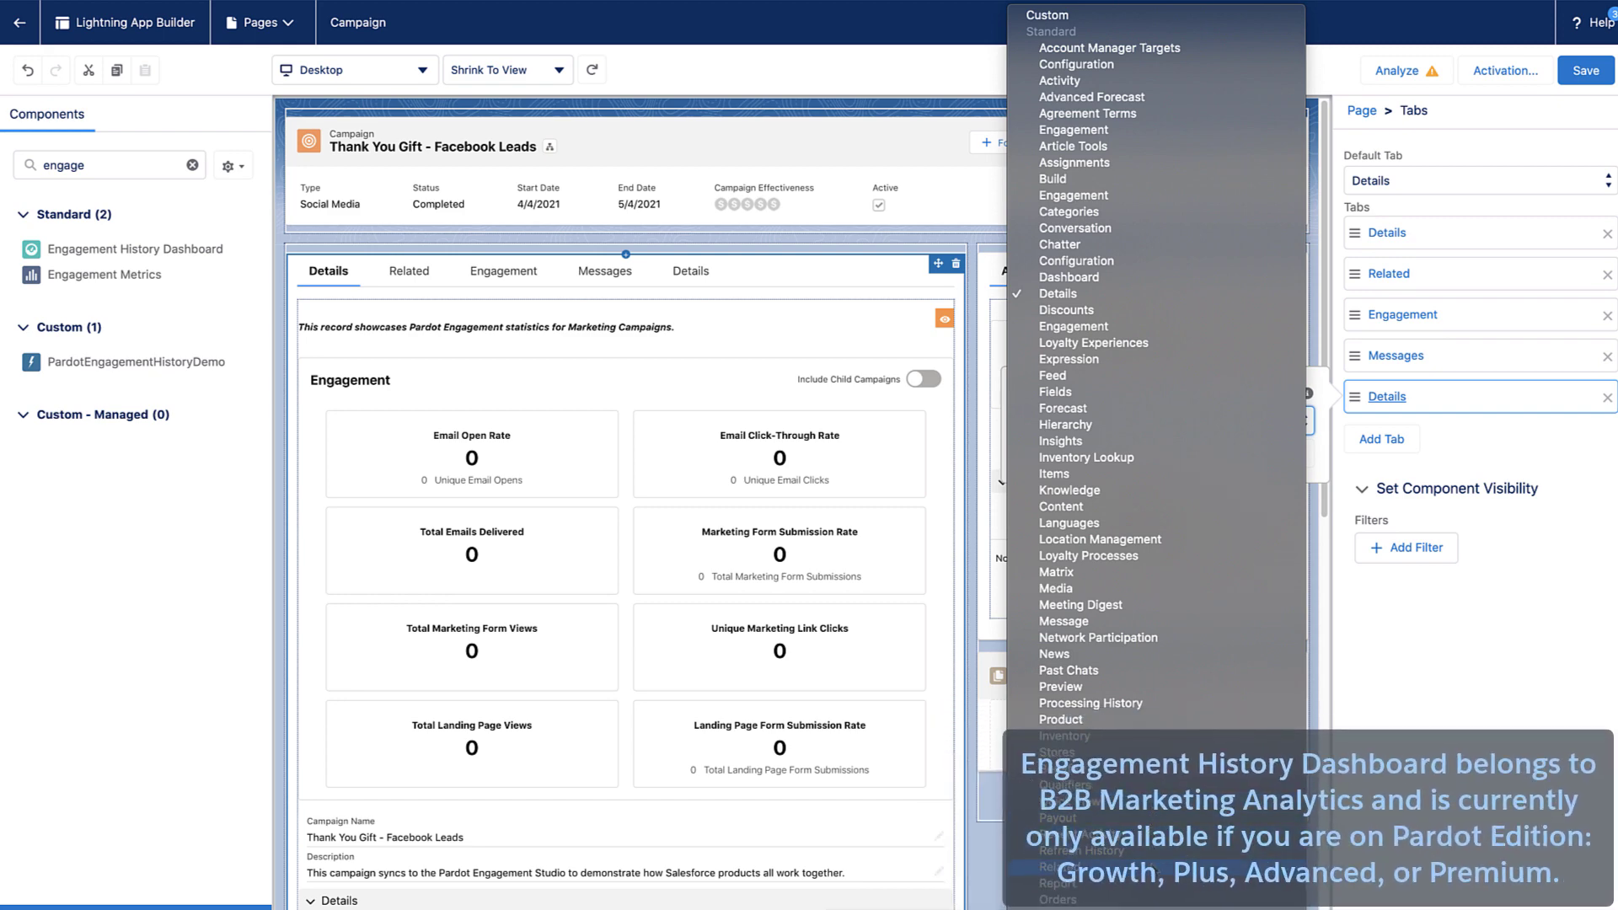
{"action": "left_click", "coordinate": [1157, 884]}
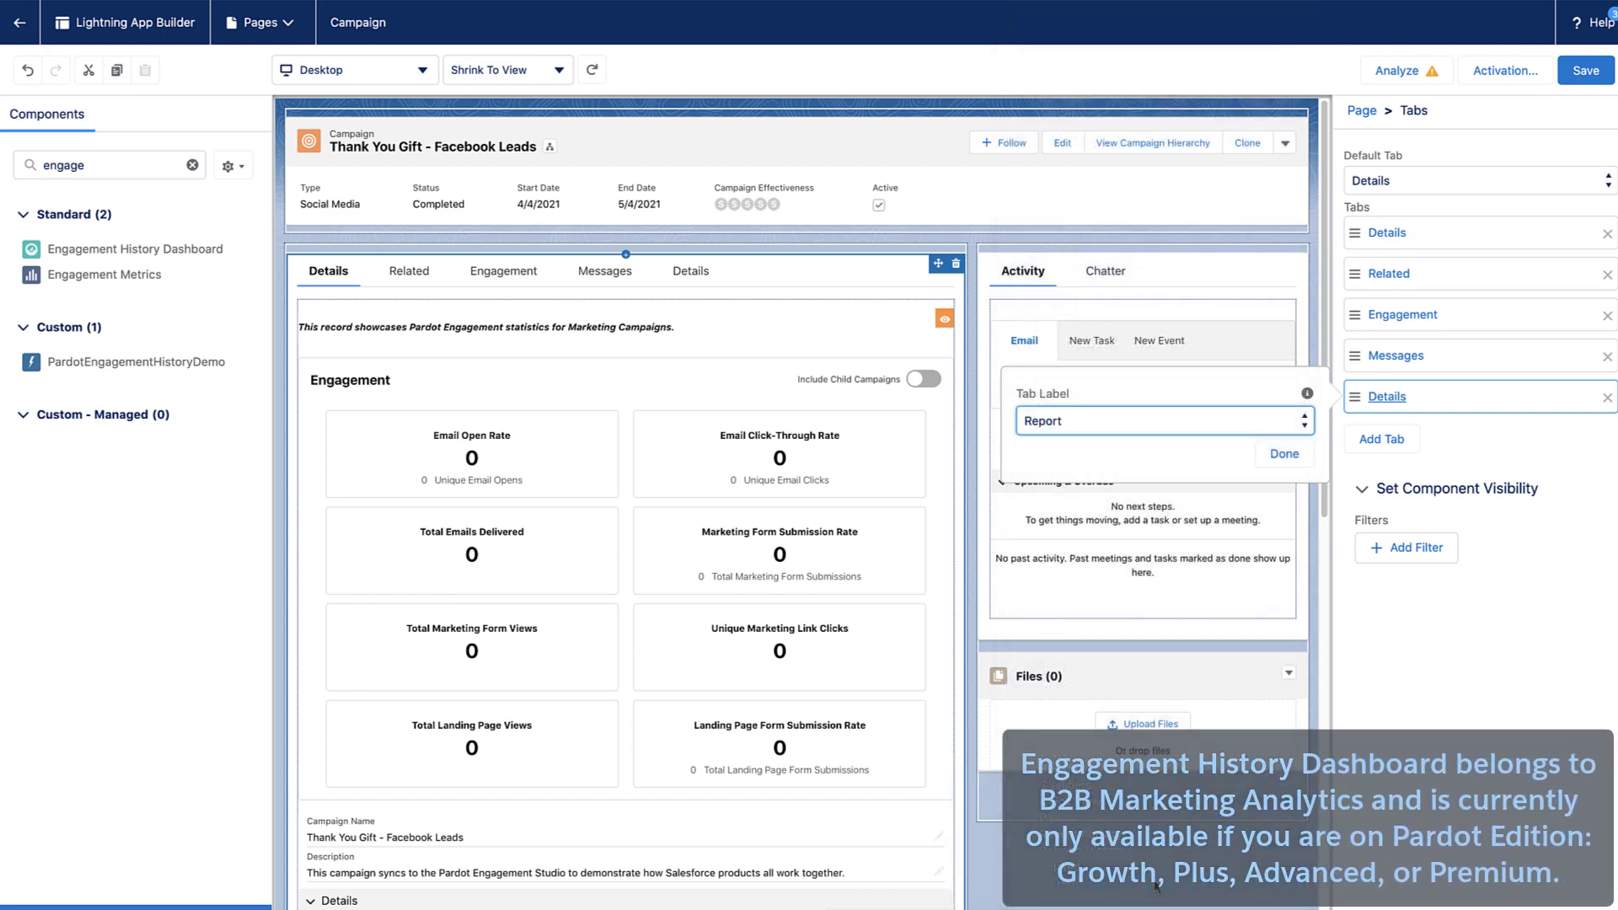
{"action": "left_click", "coordinate": [1284, 456]}
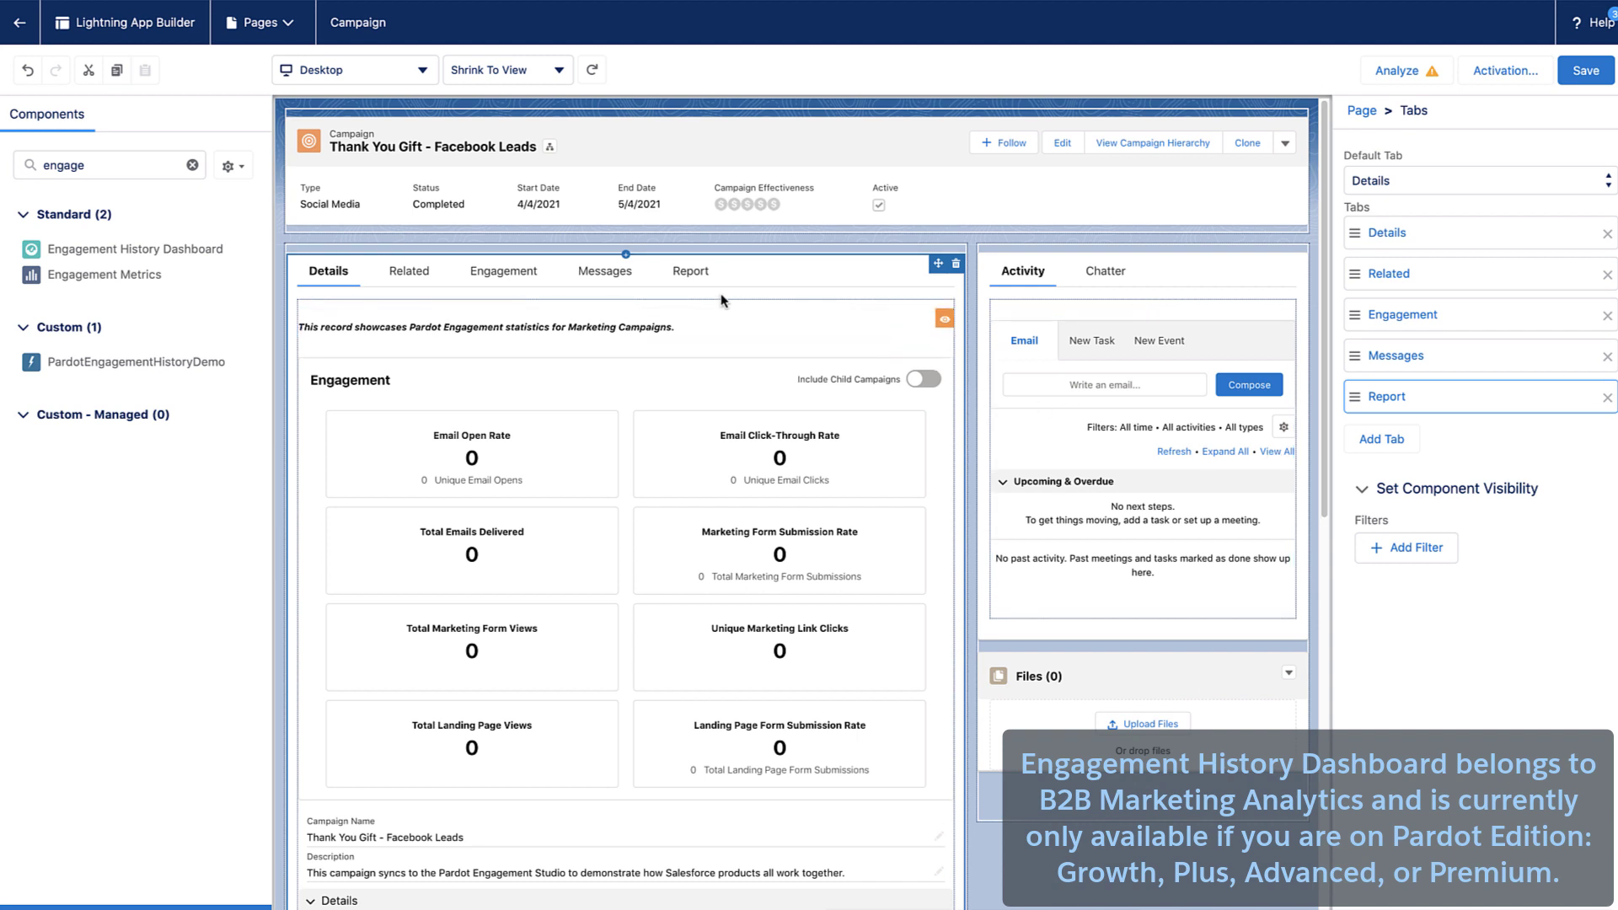
{"action": "left_click", "coordinate": [690, 274]}
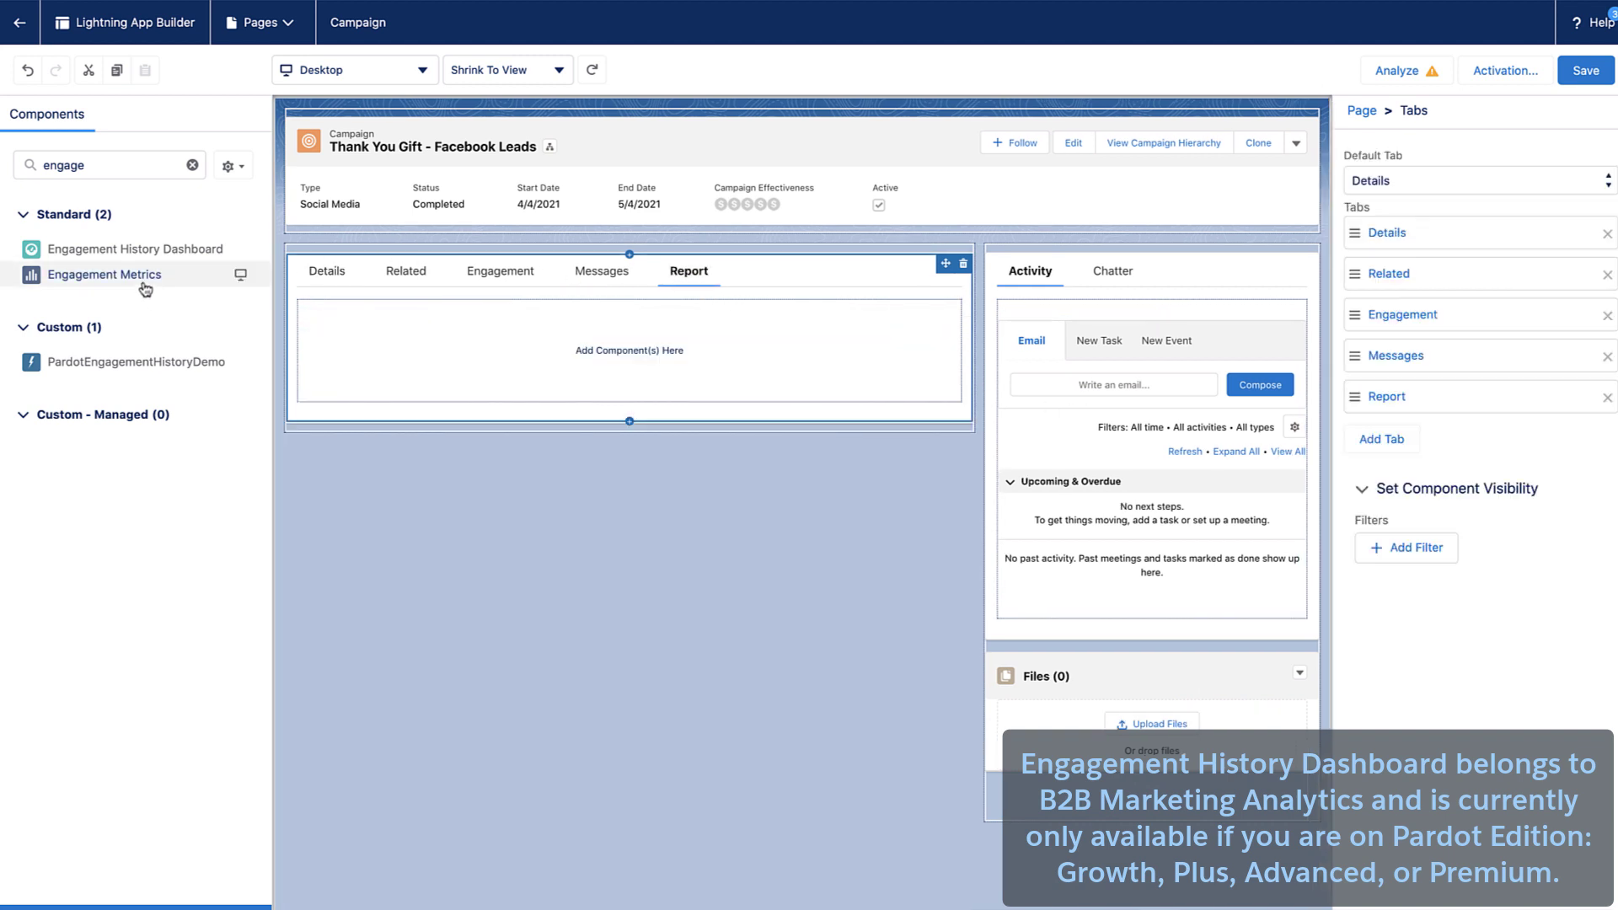
Place the Engagement History Dashboard in the Report tab, save the page, and review its activation.
{"action": "left_click_drag", "start_coordinate": [119, 250], "coordinate": [473, 348]}
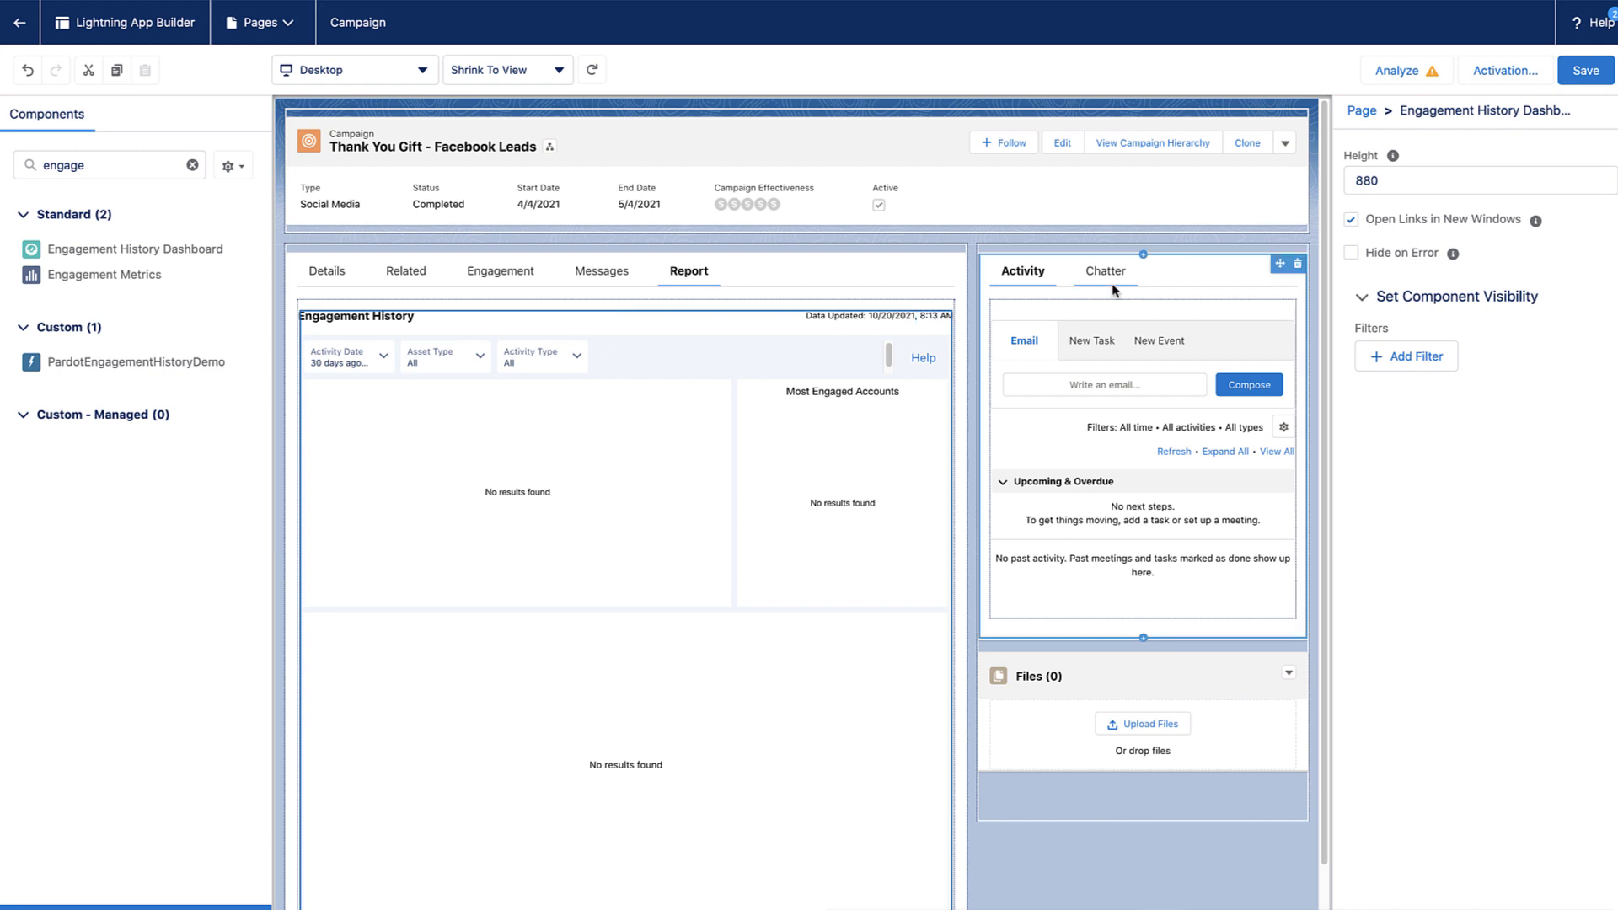
{"action": "left_click", "coordinate": [1593, 76]}
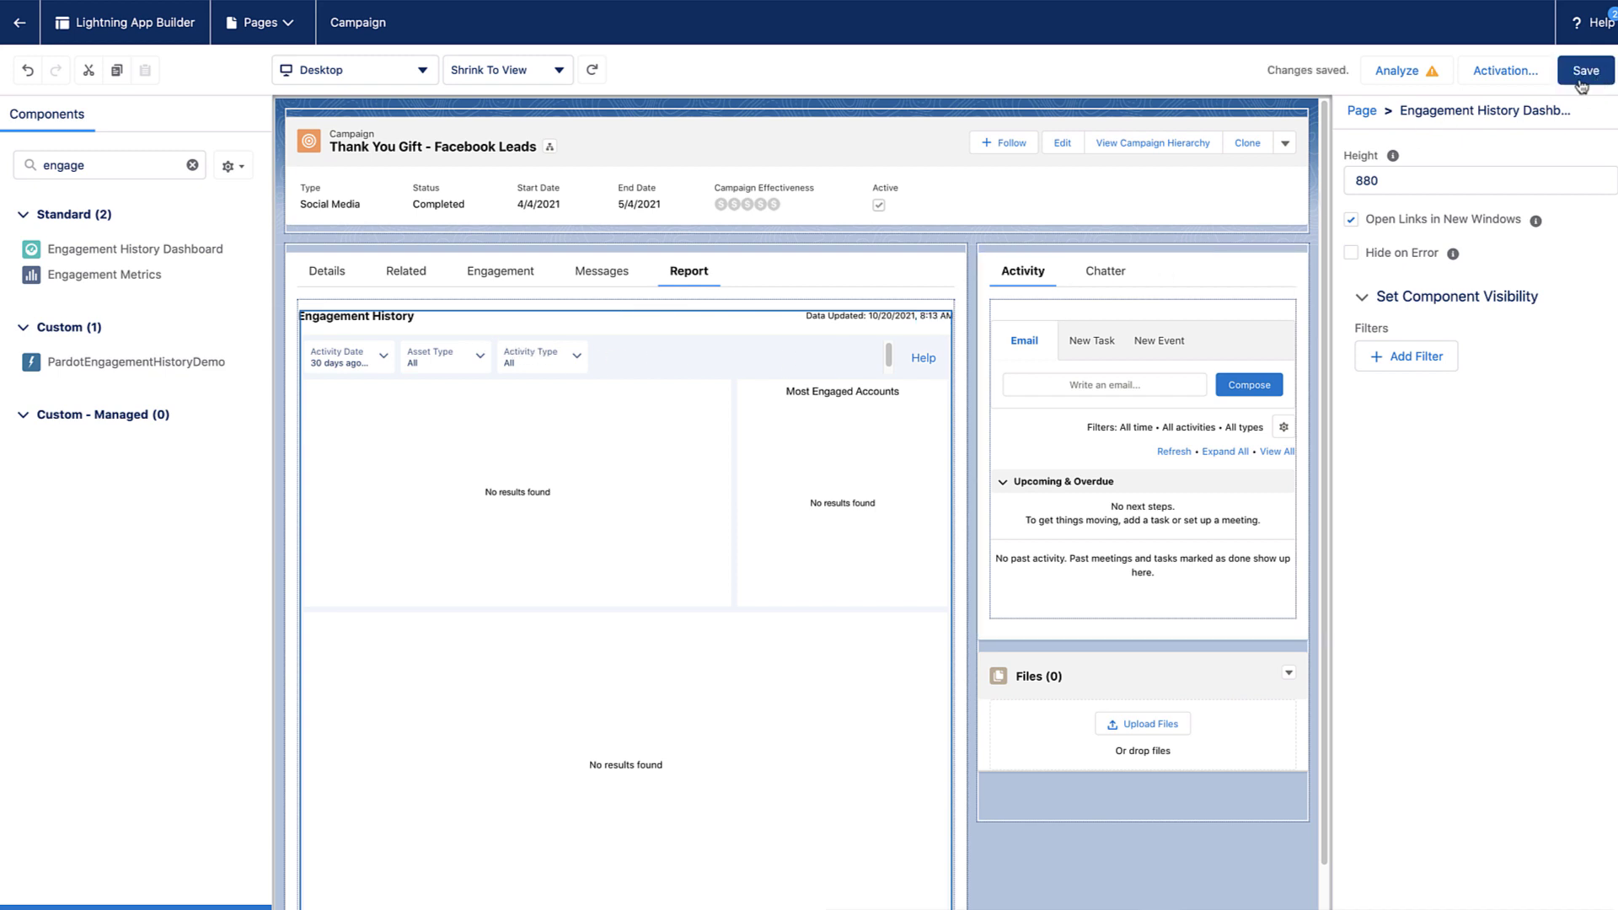
{"action": "left_click", "coordinate": [1526, 73]}
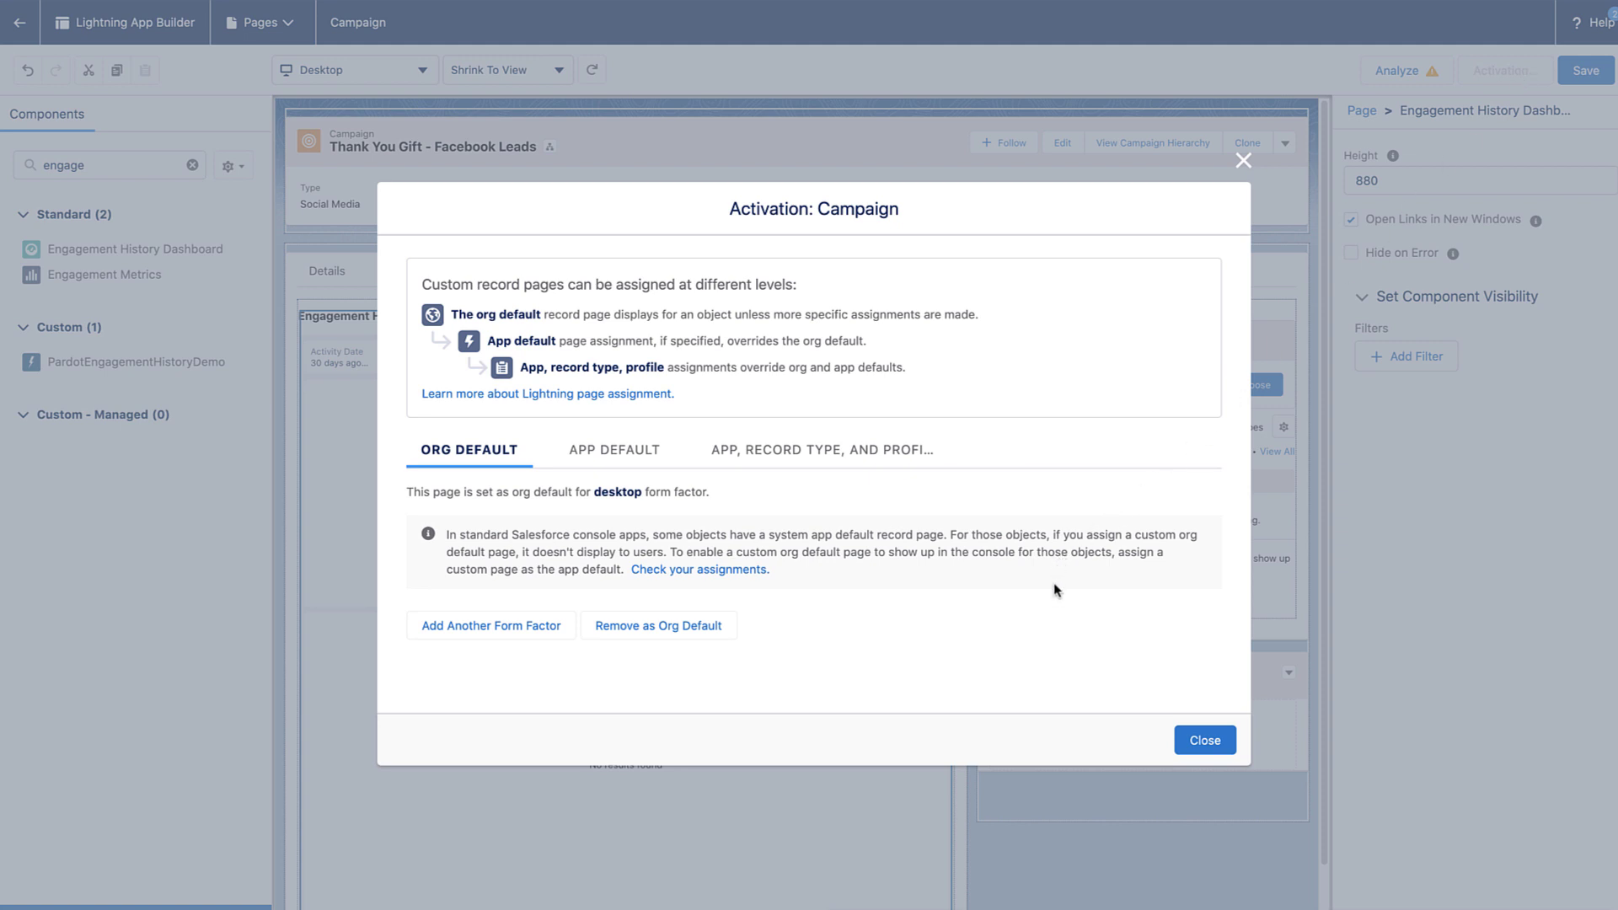
{"action": "left_click", "coordinate": [1191, 743]}
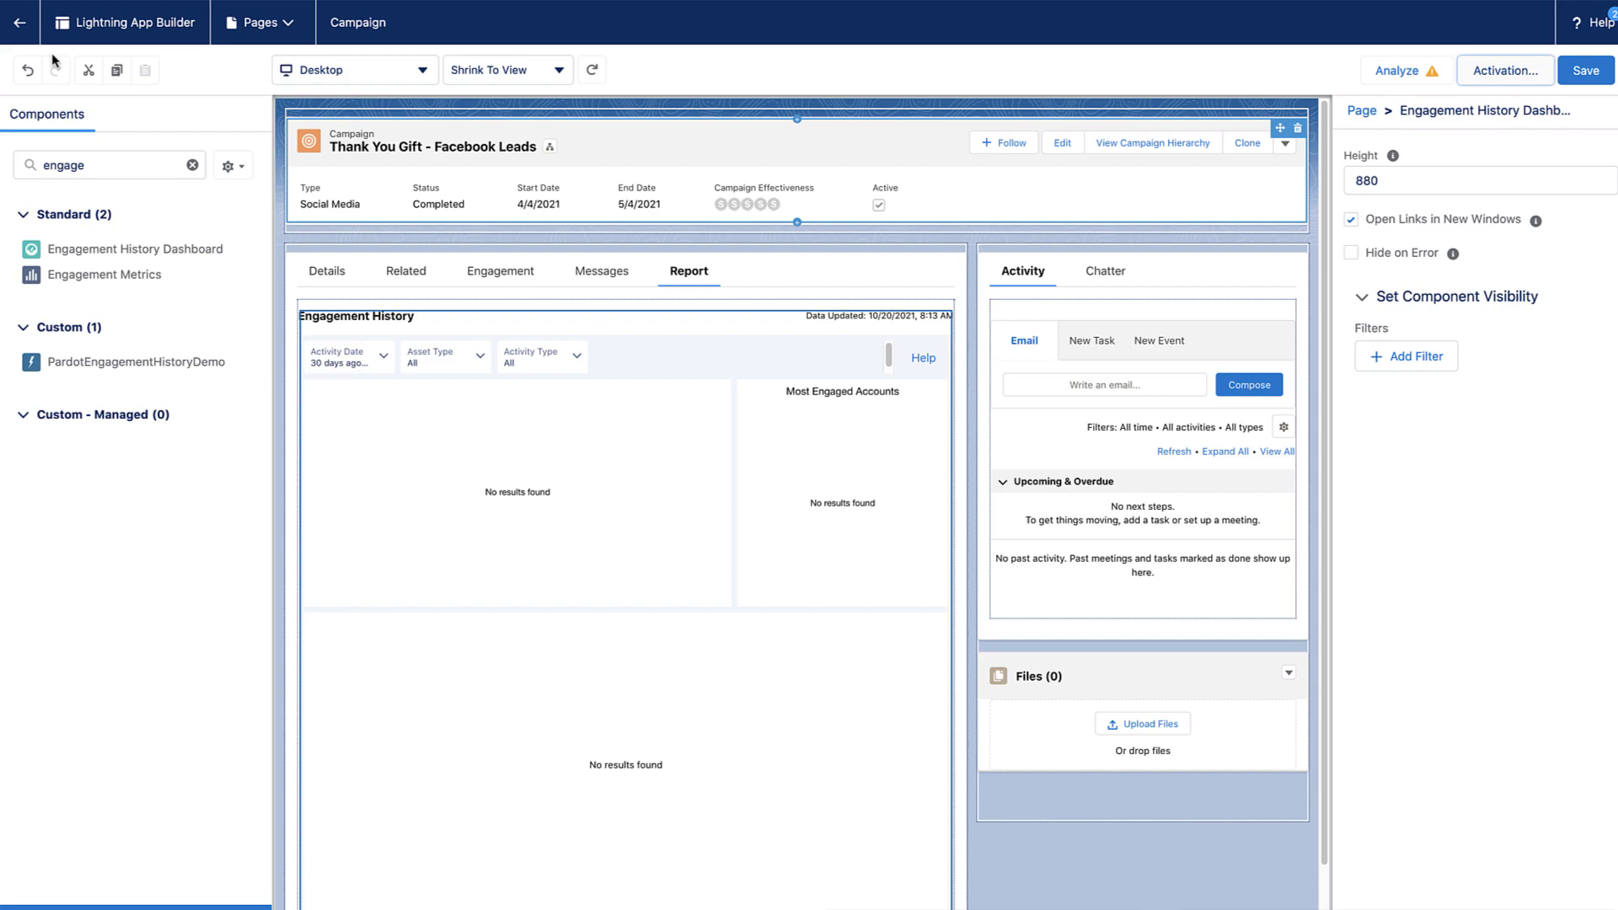
Return to the Thank You Gift - Facebook Leads record and view its Report tab's Engagement History.
{"action": "left_click", "coordinate": [18, 22]}
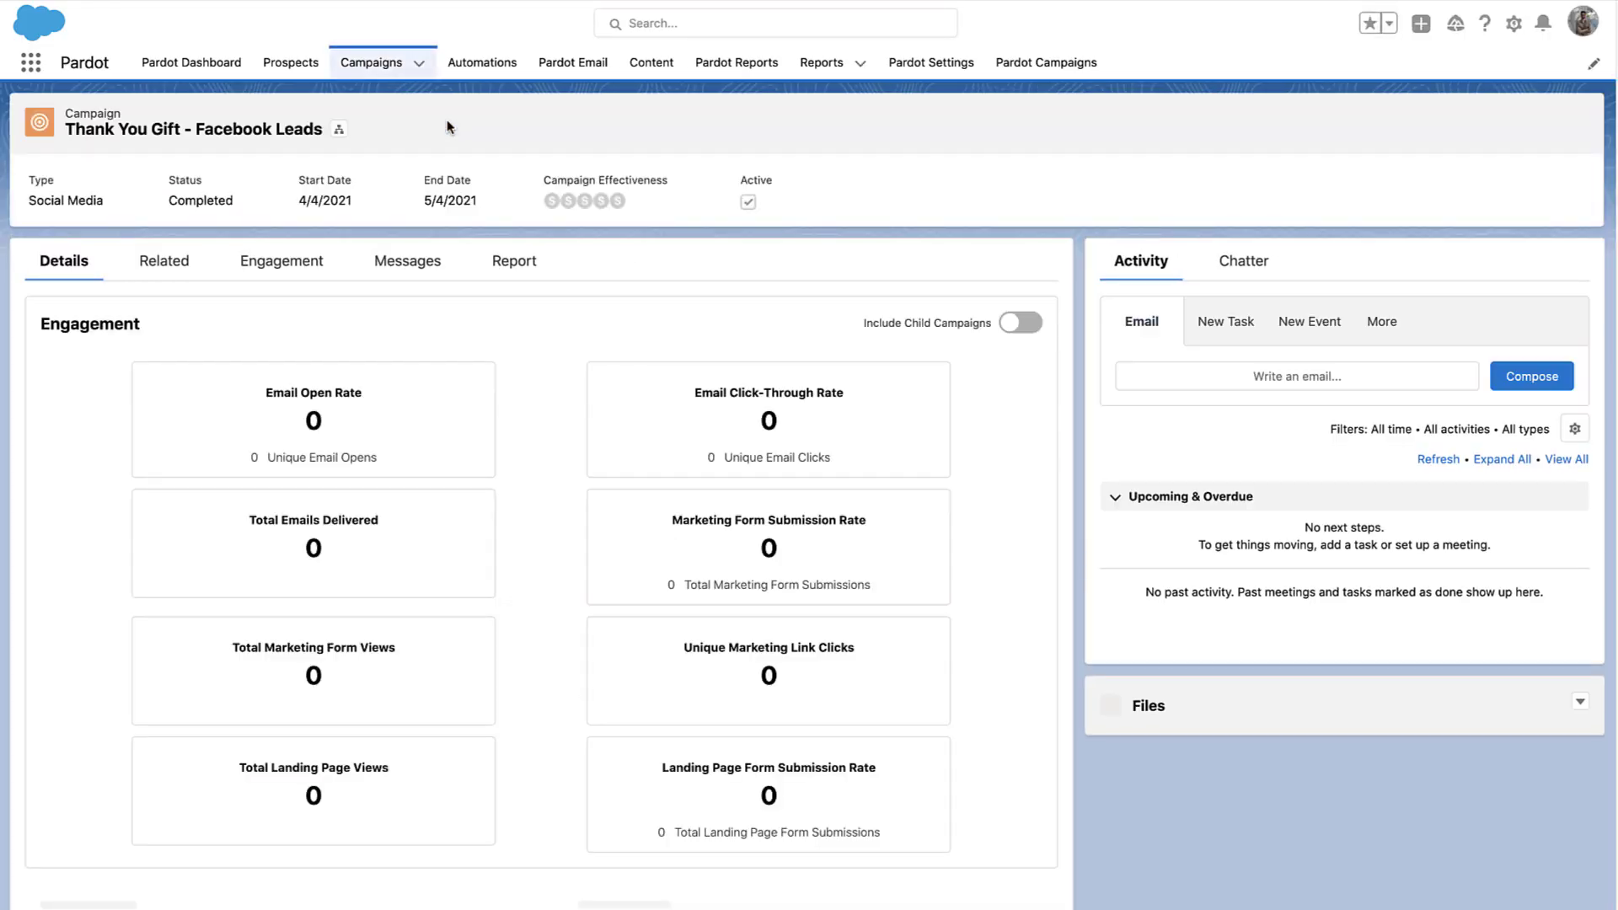
{"action": "left_click_drag", "start_coordinate": [36, 325], "coordinate": [129, 330]}
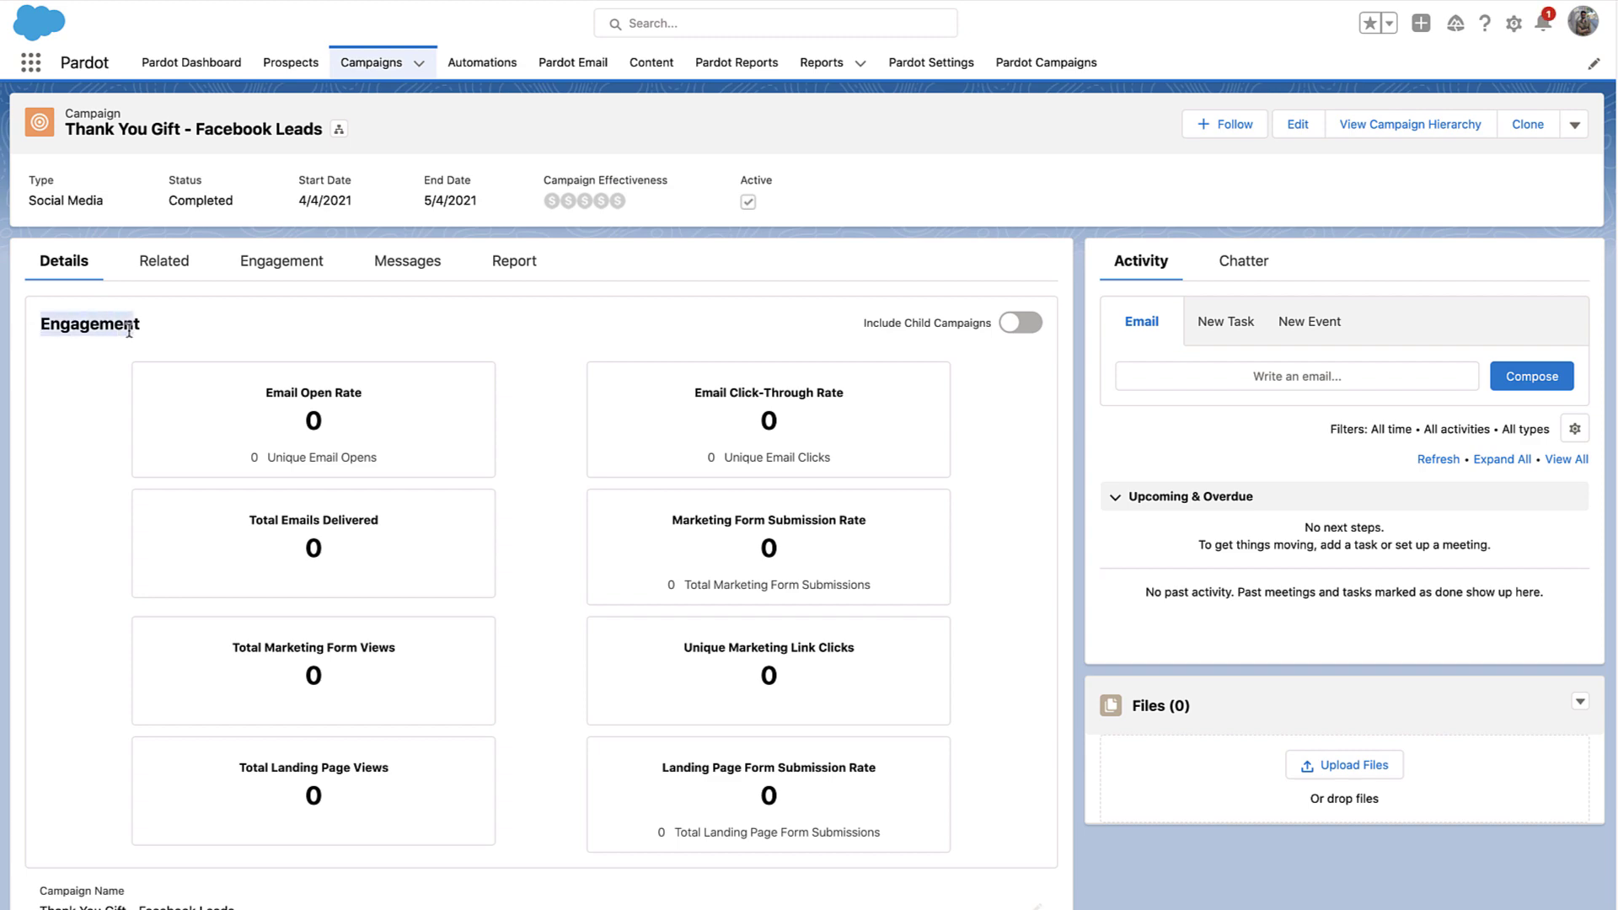
{"action": "scroll", "coordinate": [487, 289], "scroll_direction": "down", "scroll_amount": 10}
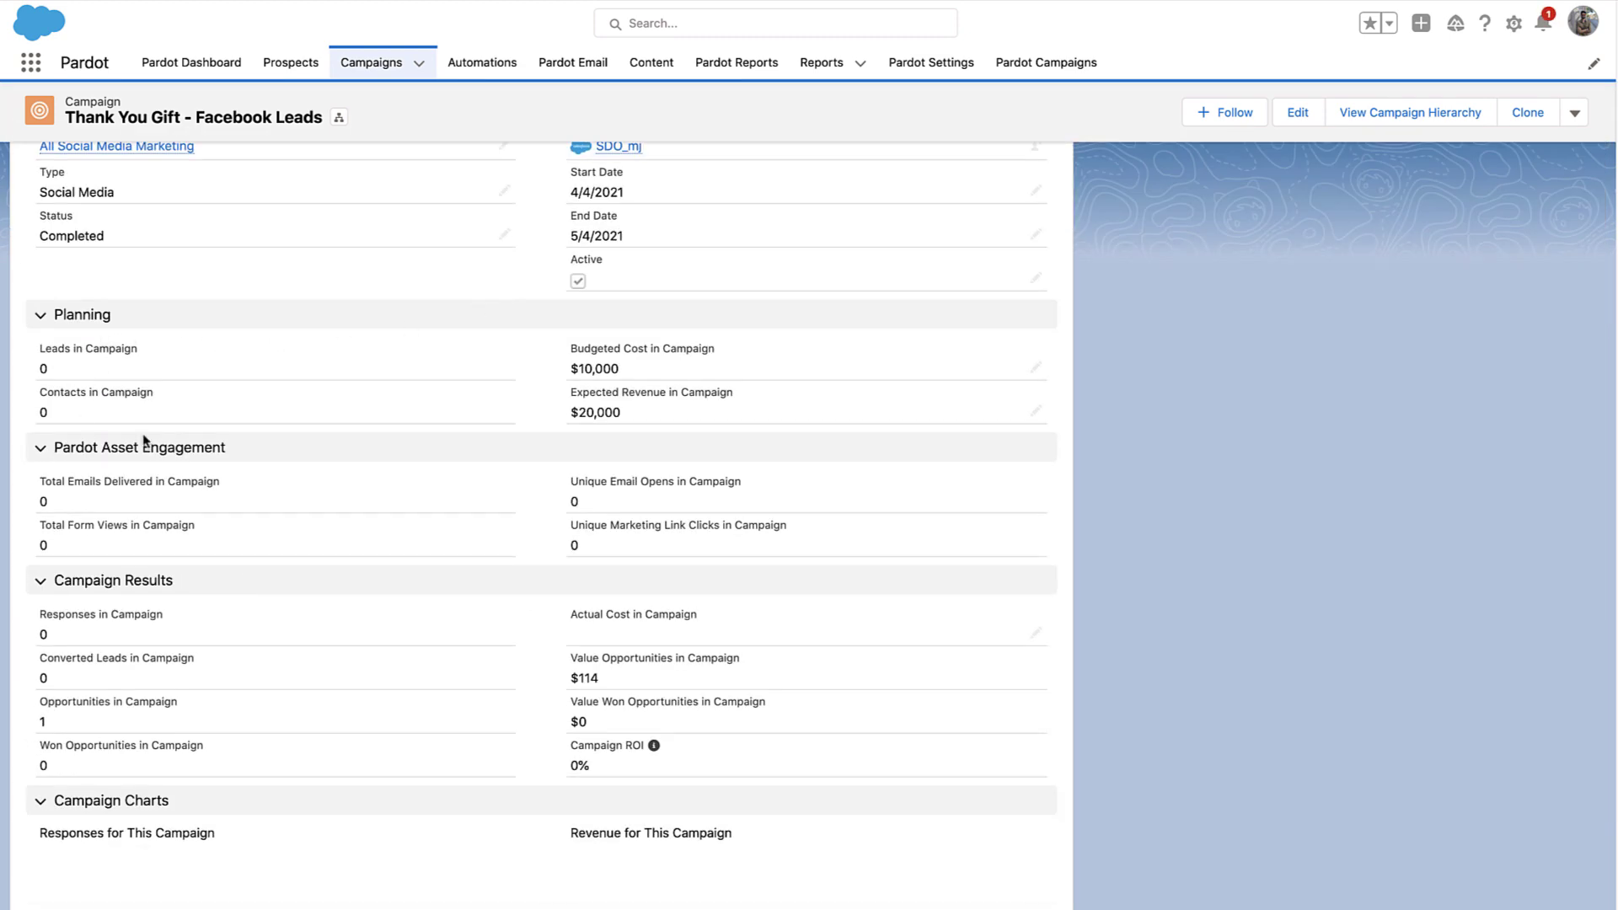
{"action": "scroll", "coordinate": [477, 318], "scroll_direction": "up", "scroll_amount": 10}
{"action": "left_click", "coordinate": [516, 268]}
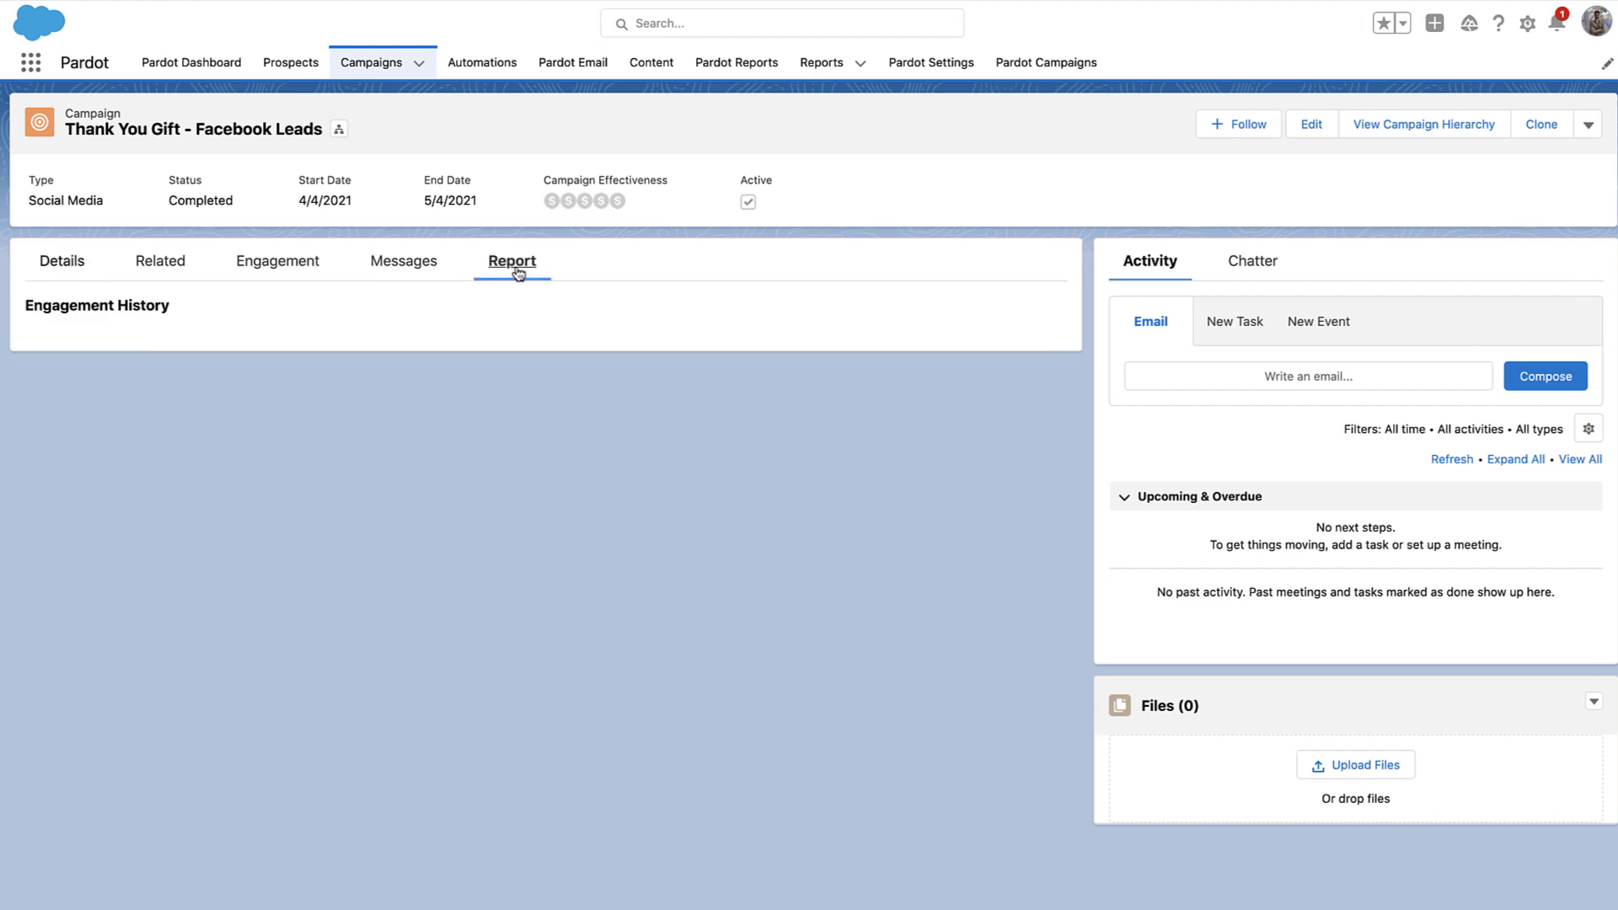